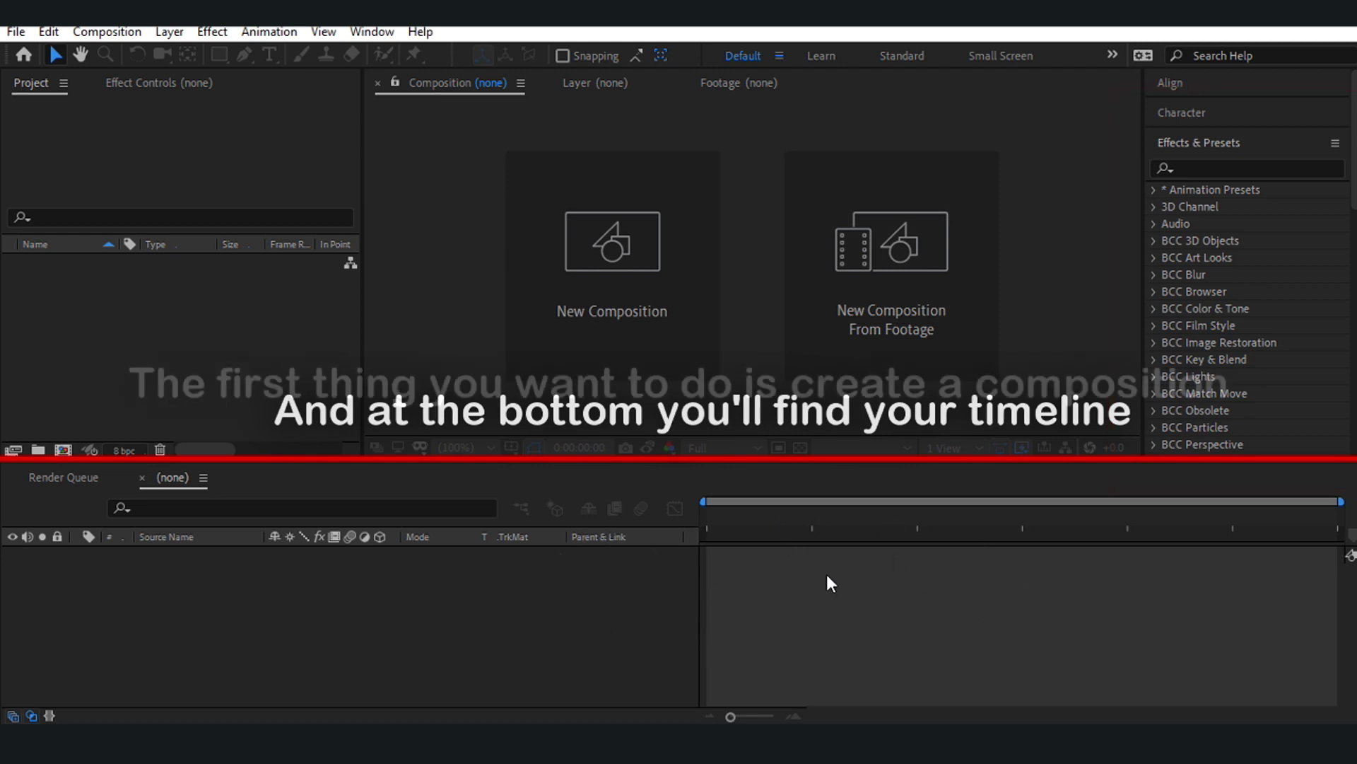
- Create Comp 1 at 1080×1080 px with a duration of 0;00;40;01
click(622, 241)
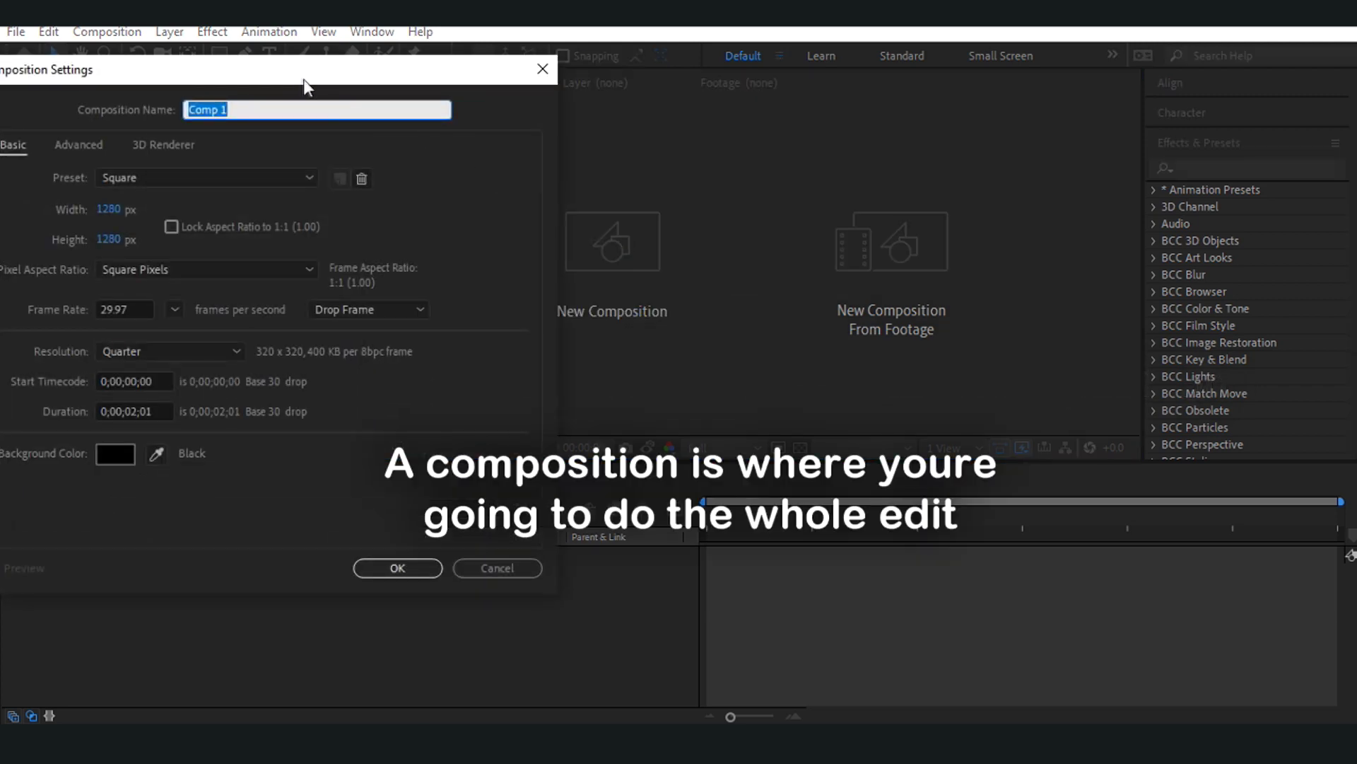
drag(330, 73, 617, 130)
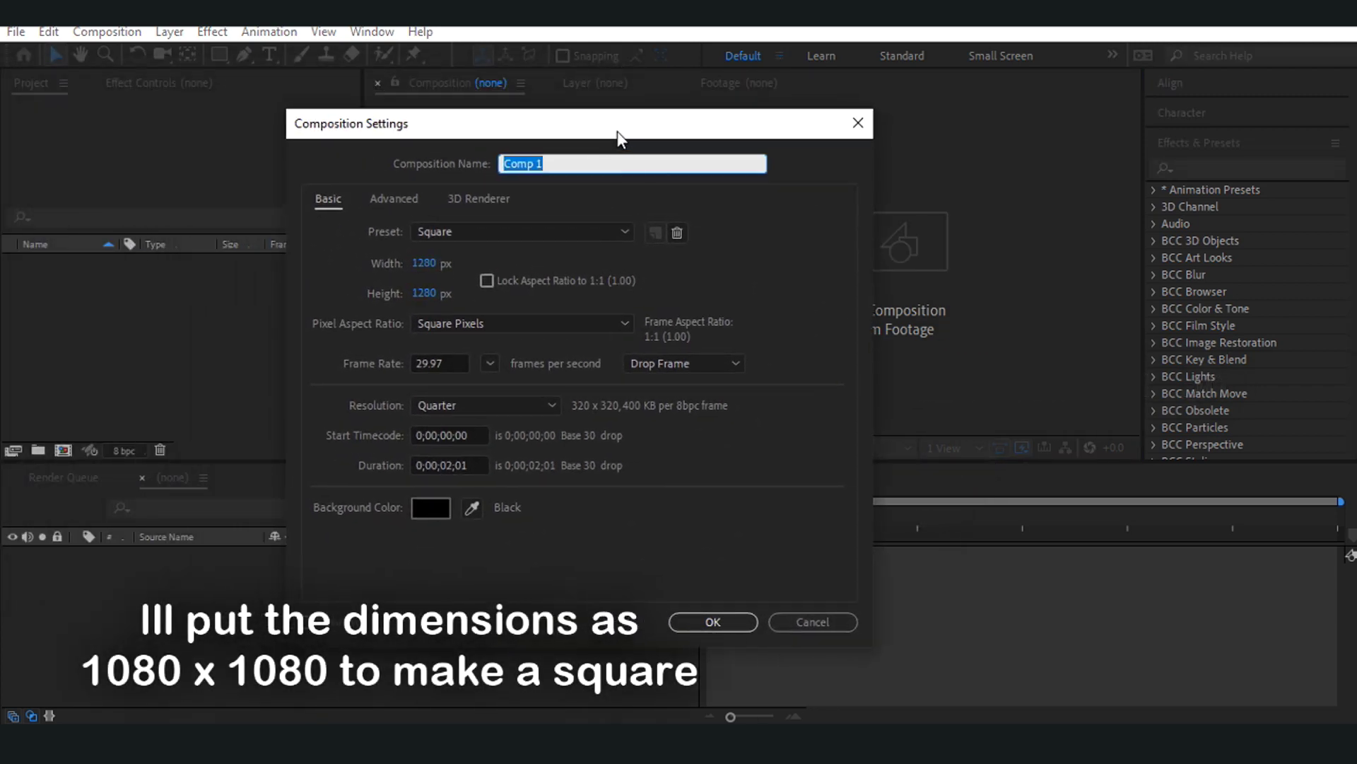
click(437, 273)
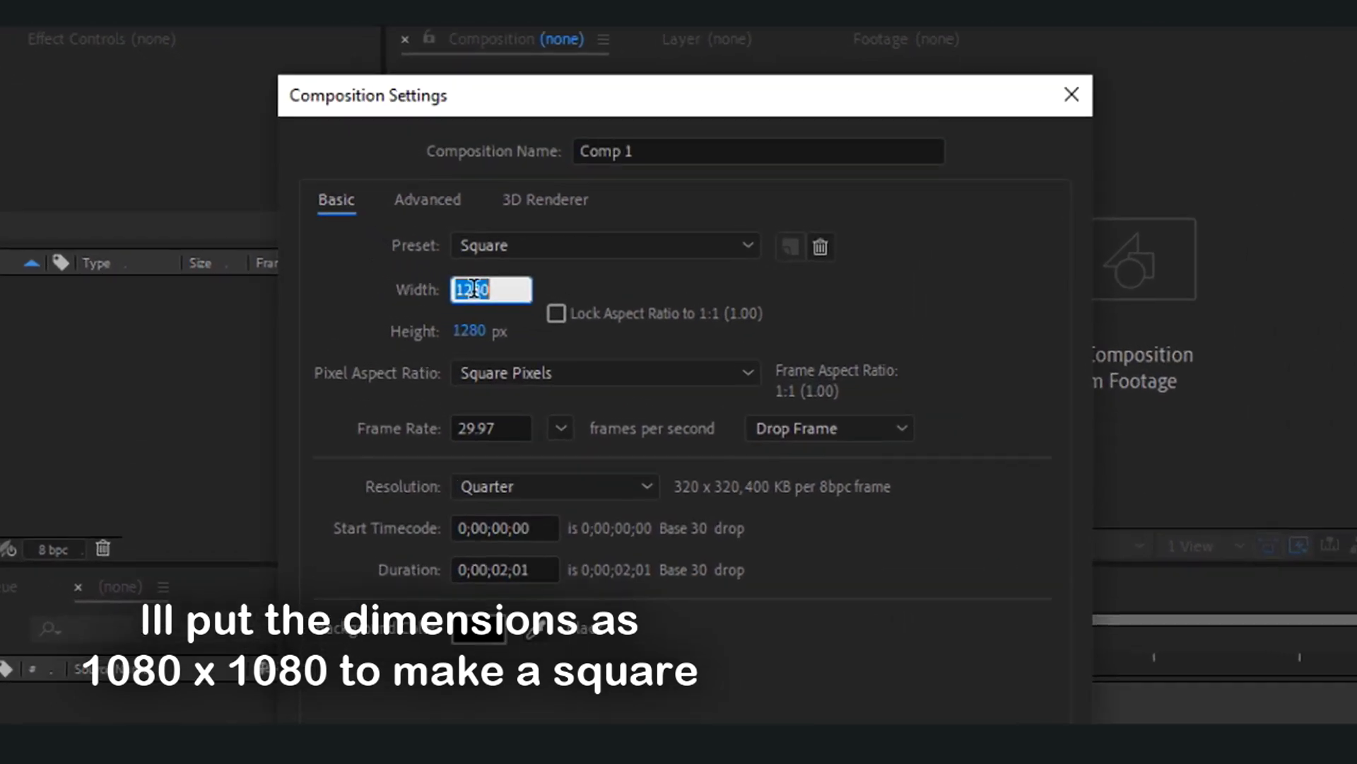
text(1080)
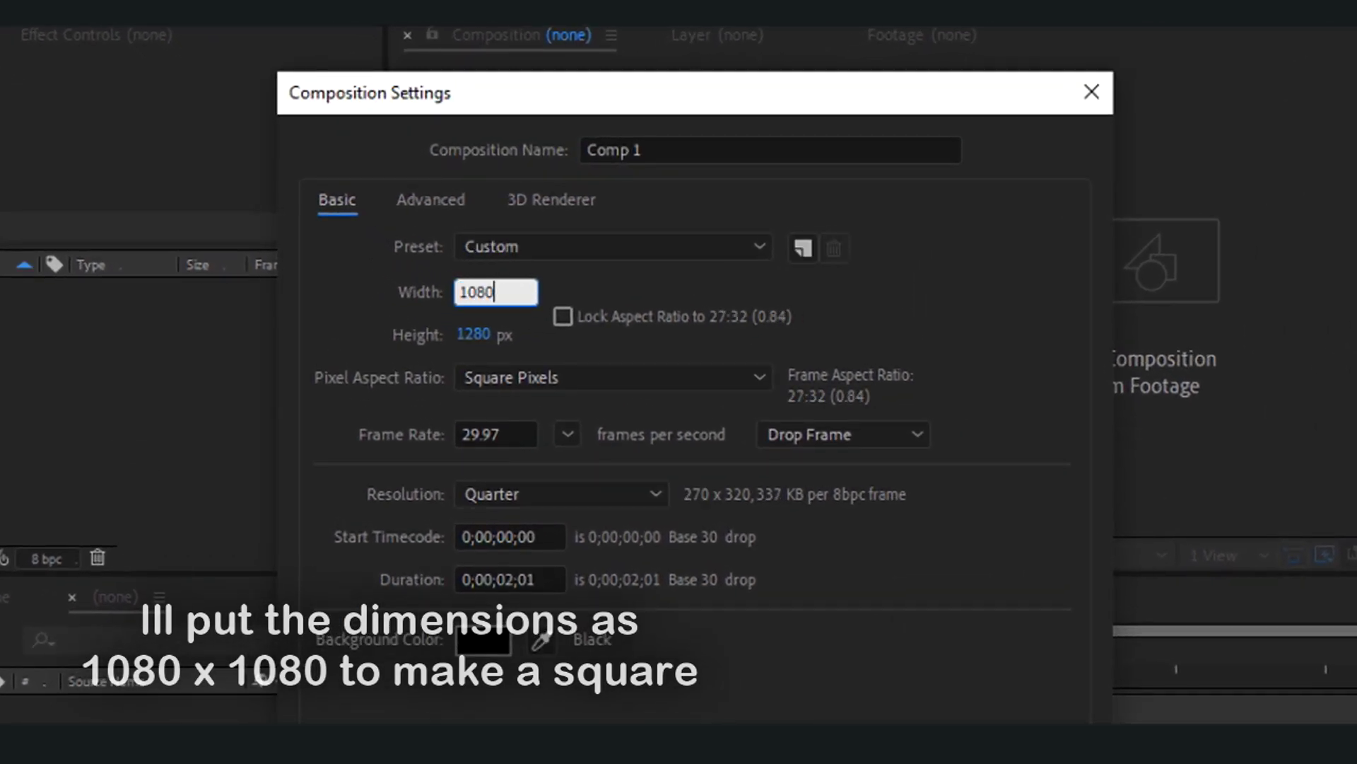
key(Tab)
text(1080)
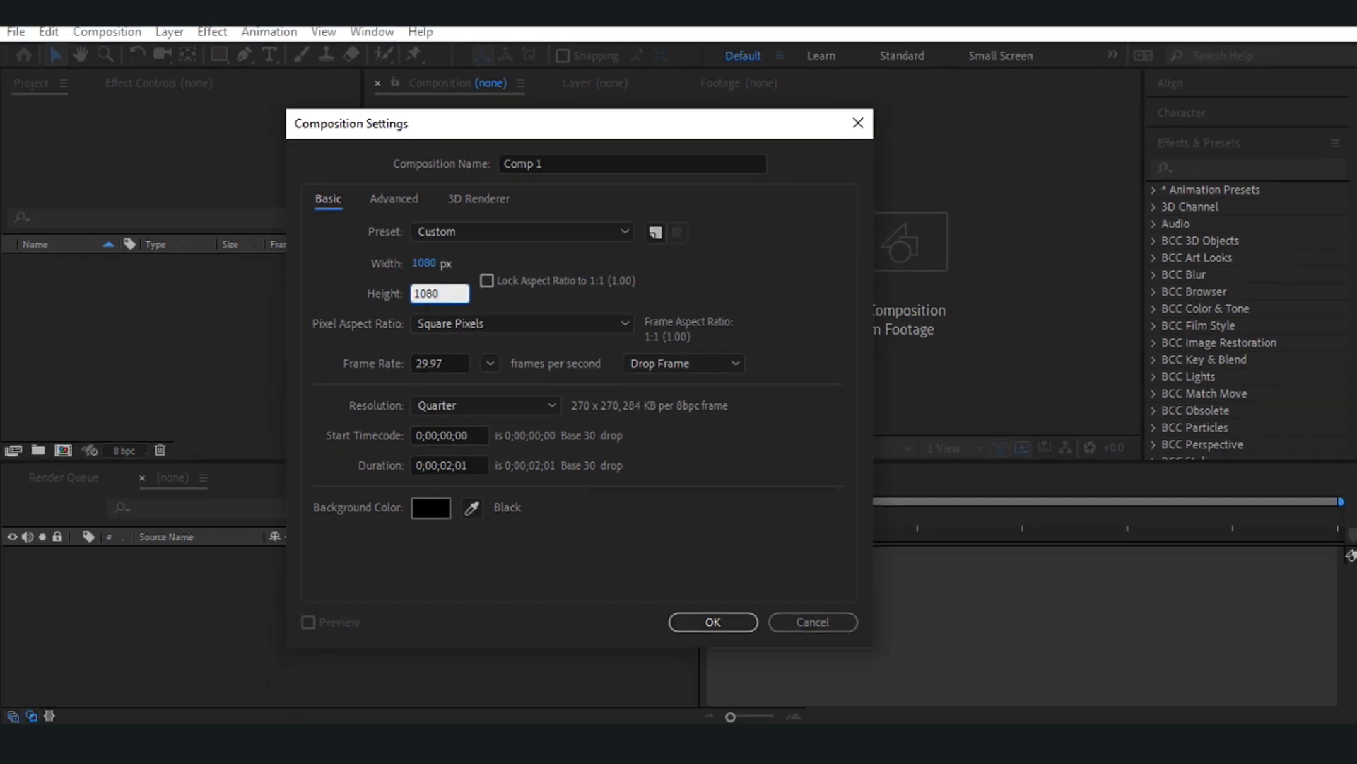
click(449, 466)
text(0;00;40;01)
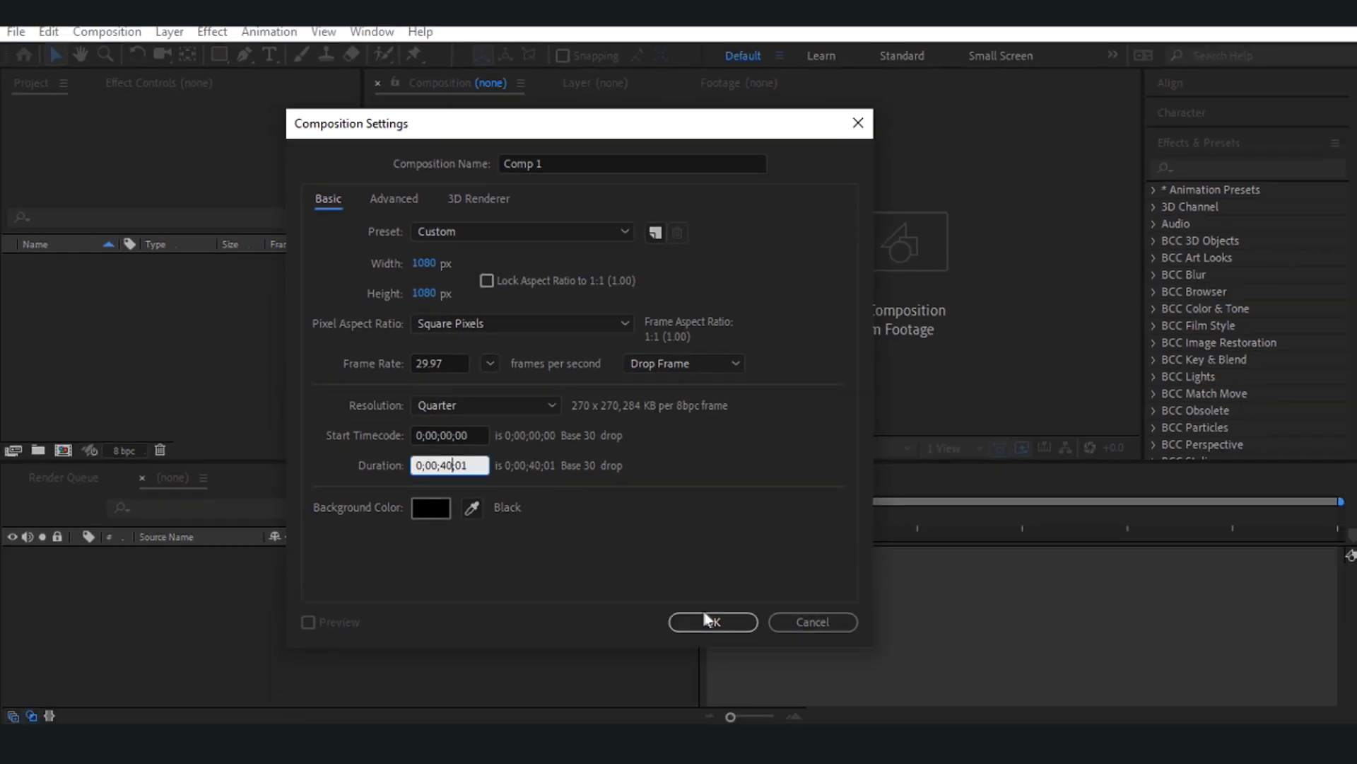
click(711, 622)
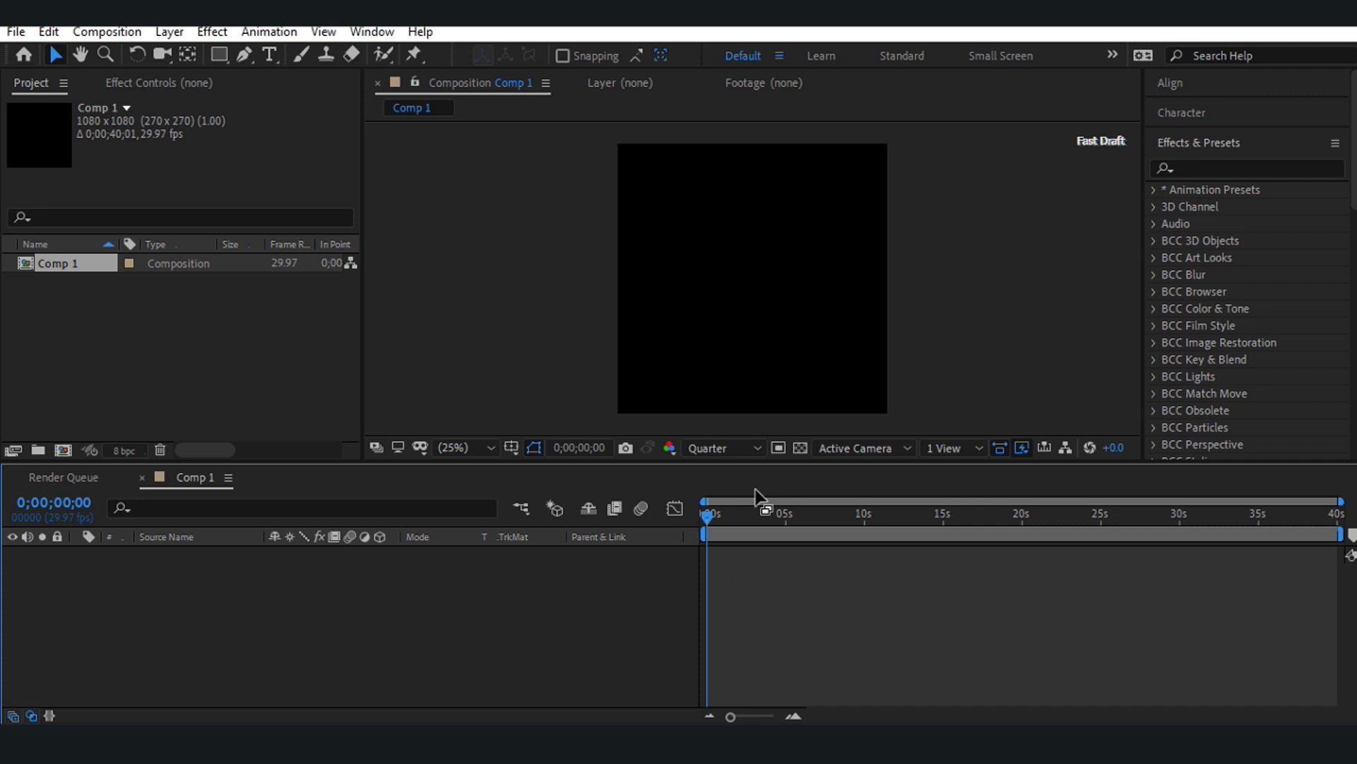
- Set the viewer resolution to Quarter and drag 41.jpg and Image20.png into the Project panel
click(722, 448)
click(731, 560)
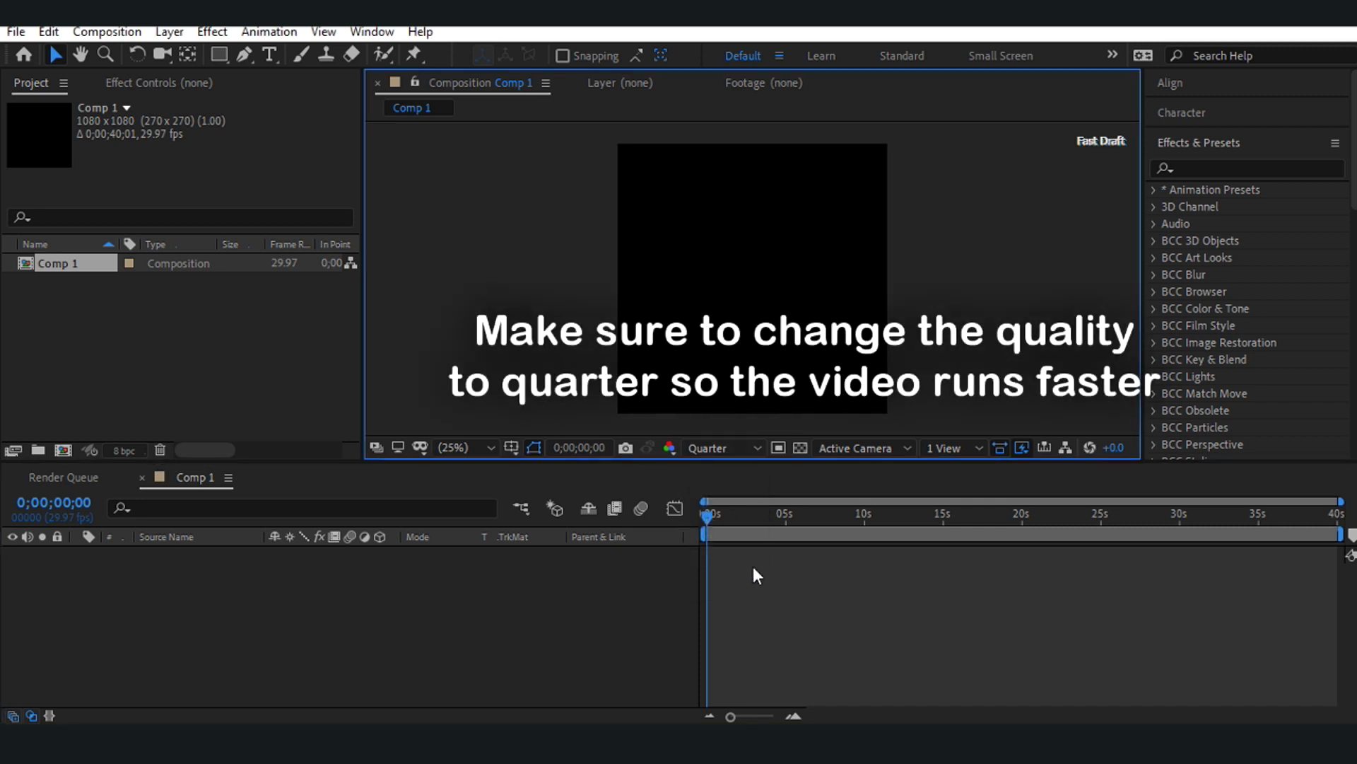
click(251, 356)
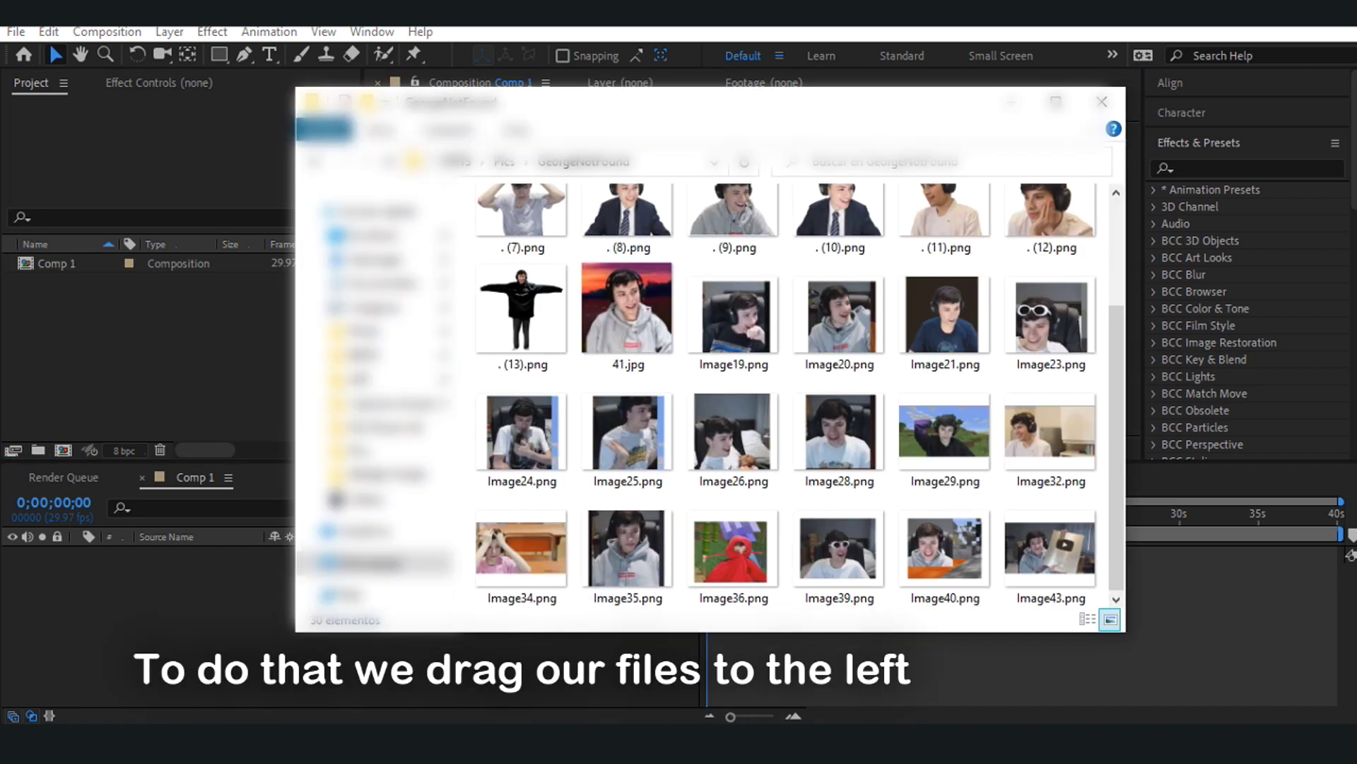
click(619, 332)
drag(619, 332, 141, 348)
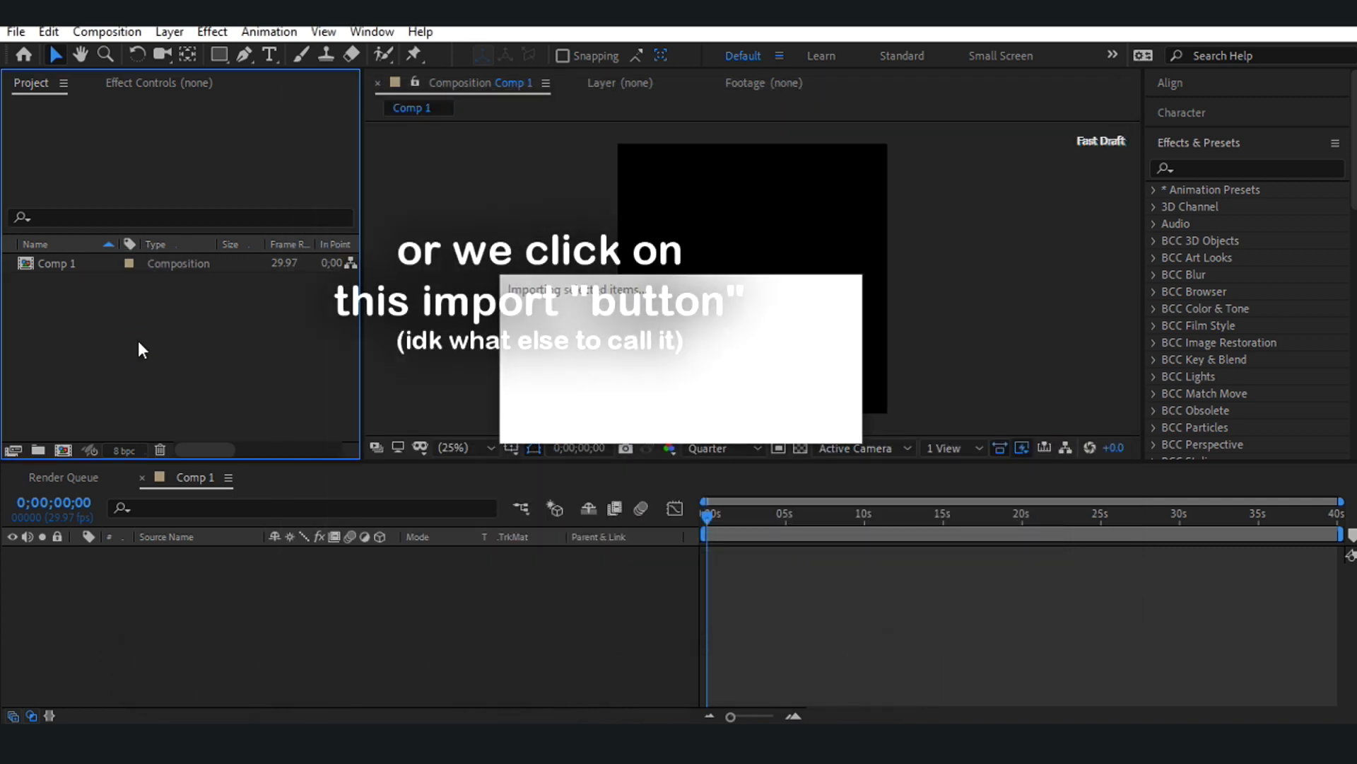
click(141, 349)
- Import the .mp4 audio clip through Import > File
right_click(118, 342)
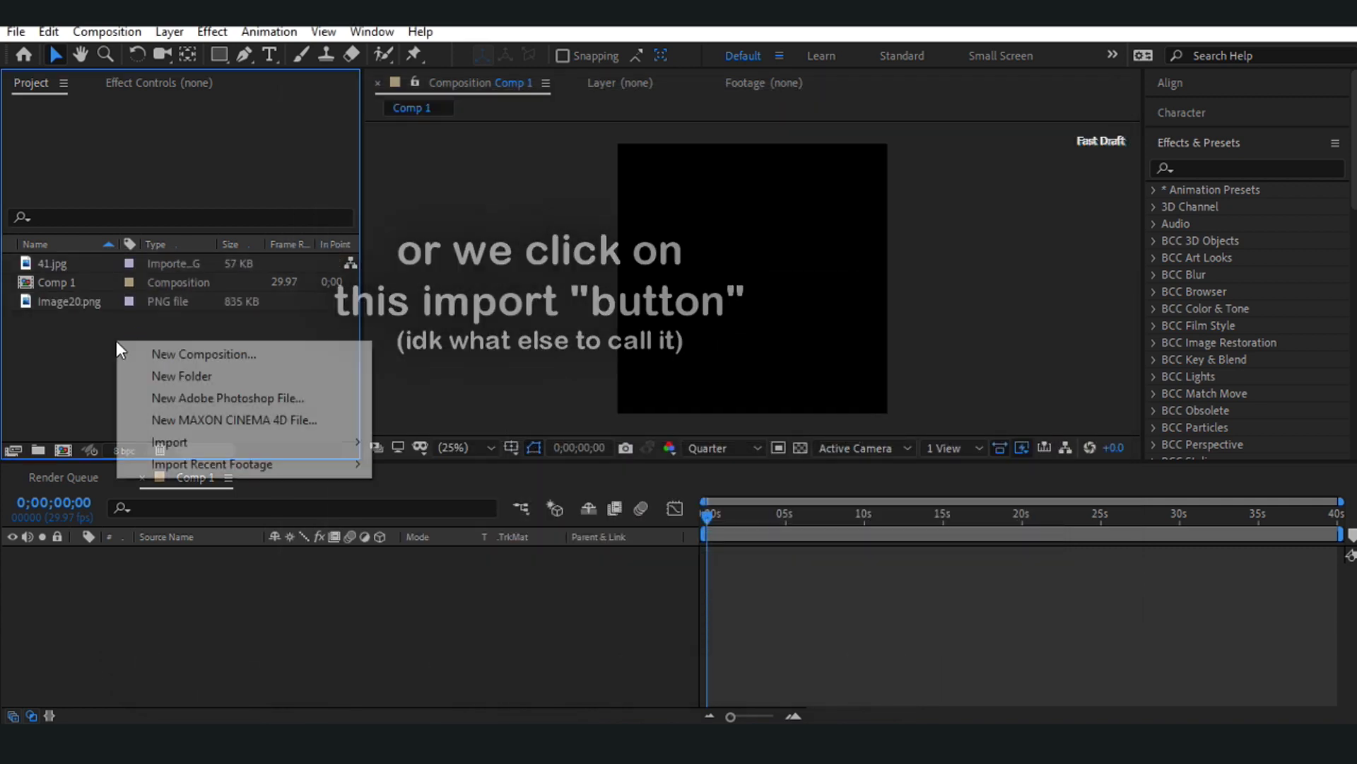
mouse_move(205, 453)
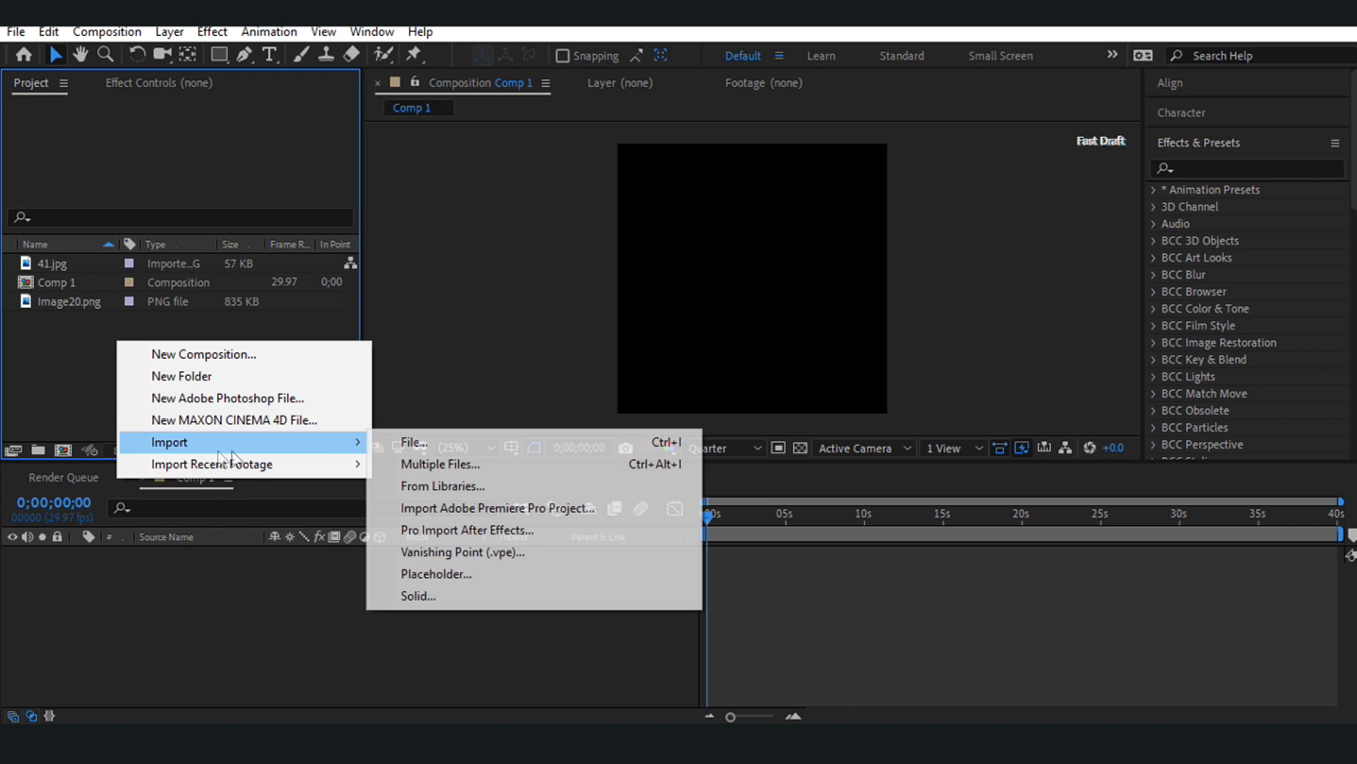
click(412, 443)
double_click(222, 218)
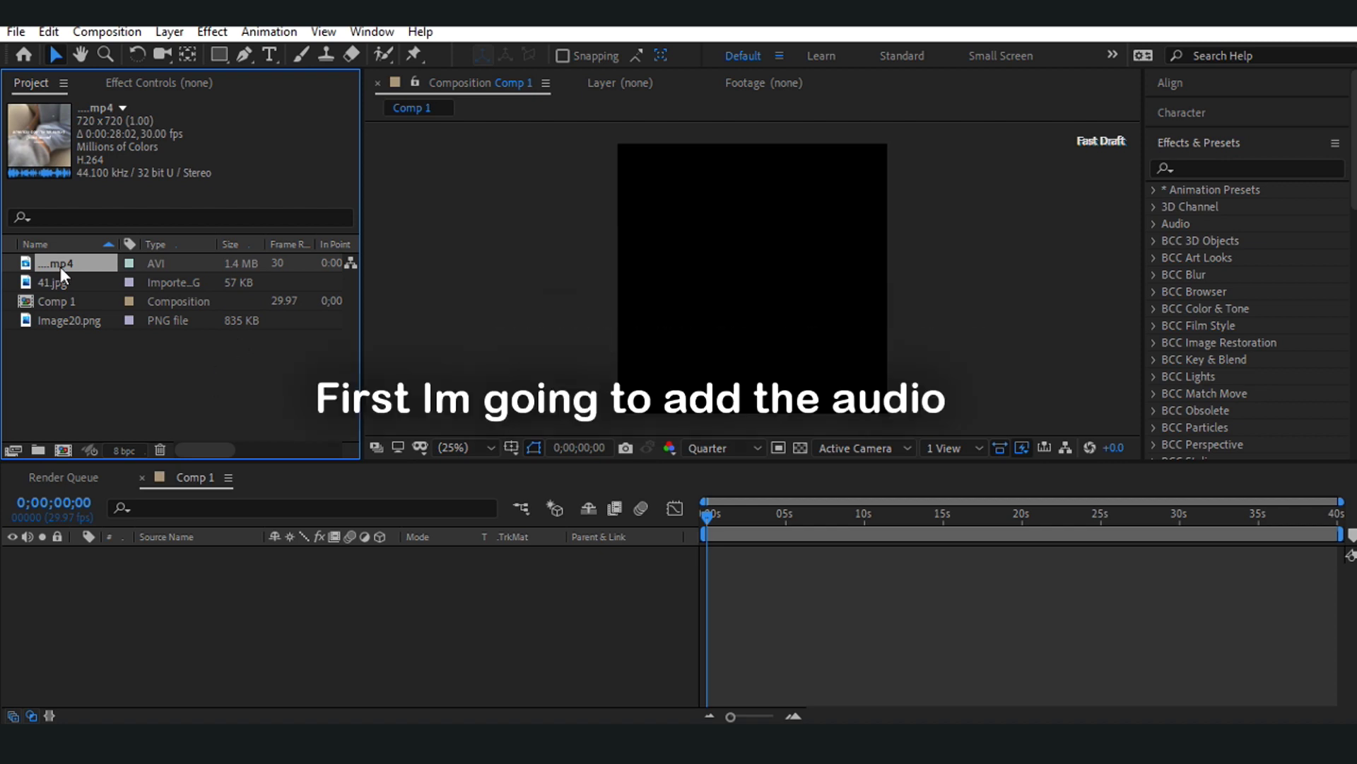
- Add the .mp4 and both photos to the Comp 1 timeline, with 41.jpg stacked above Image20.png
drag(61, 266, 751, 520)
click(70, 329)
click(70, 318)
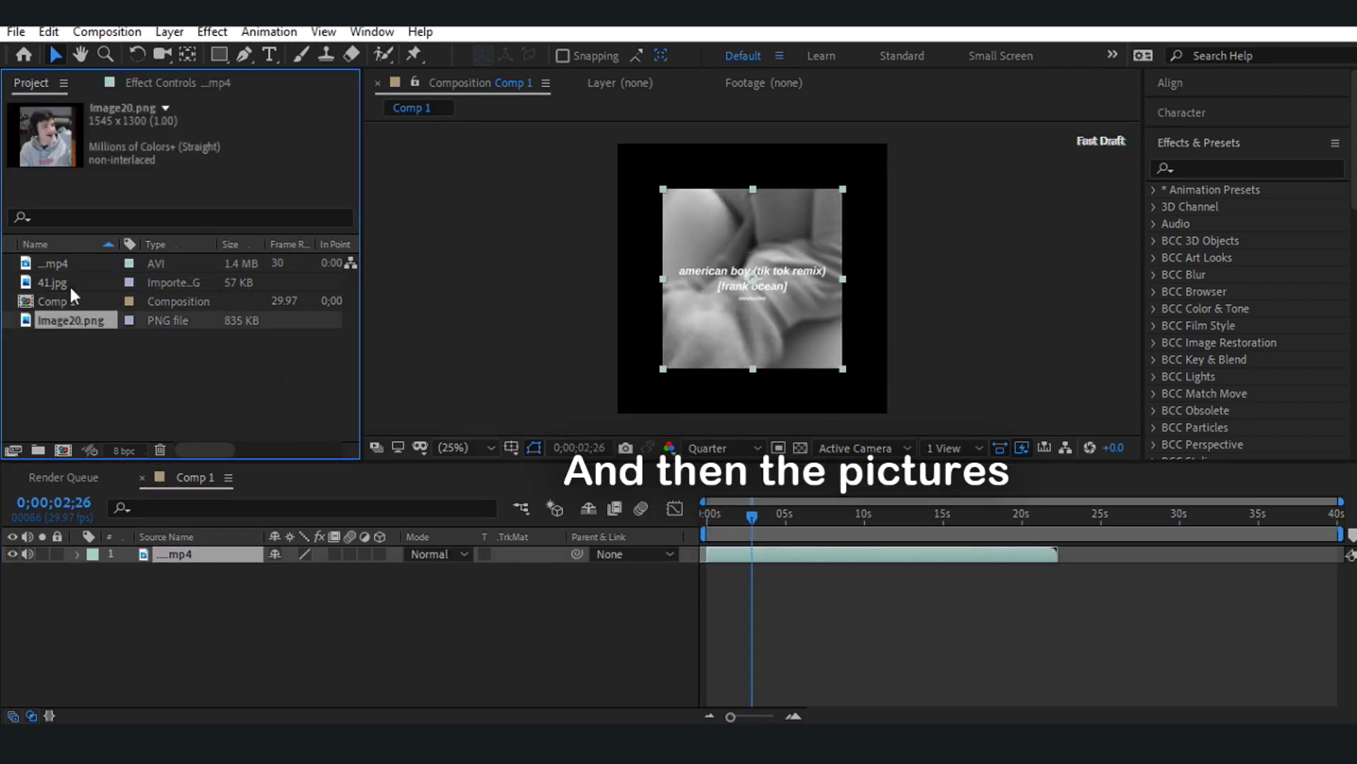
ctrl+click(70, 284)
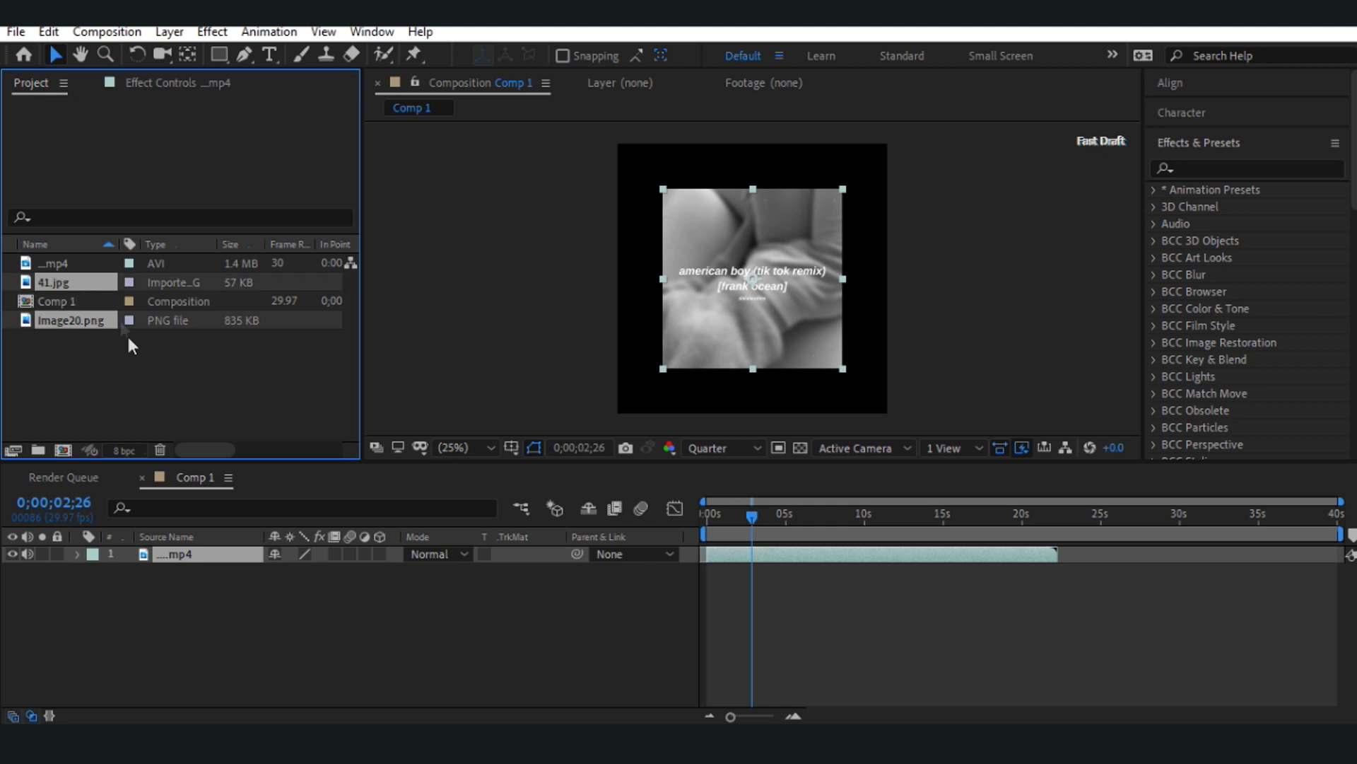
drag(77, 285, 741, 554)
drag(212, 571, 215, 546)
click(828, 635)
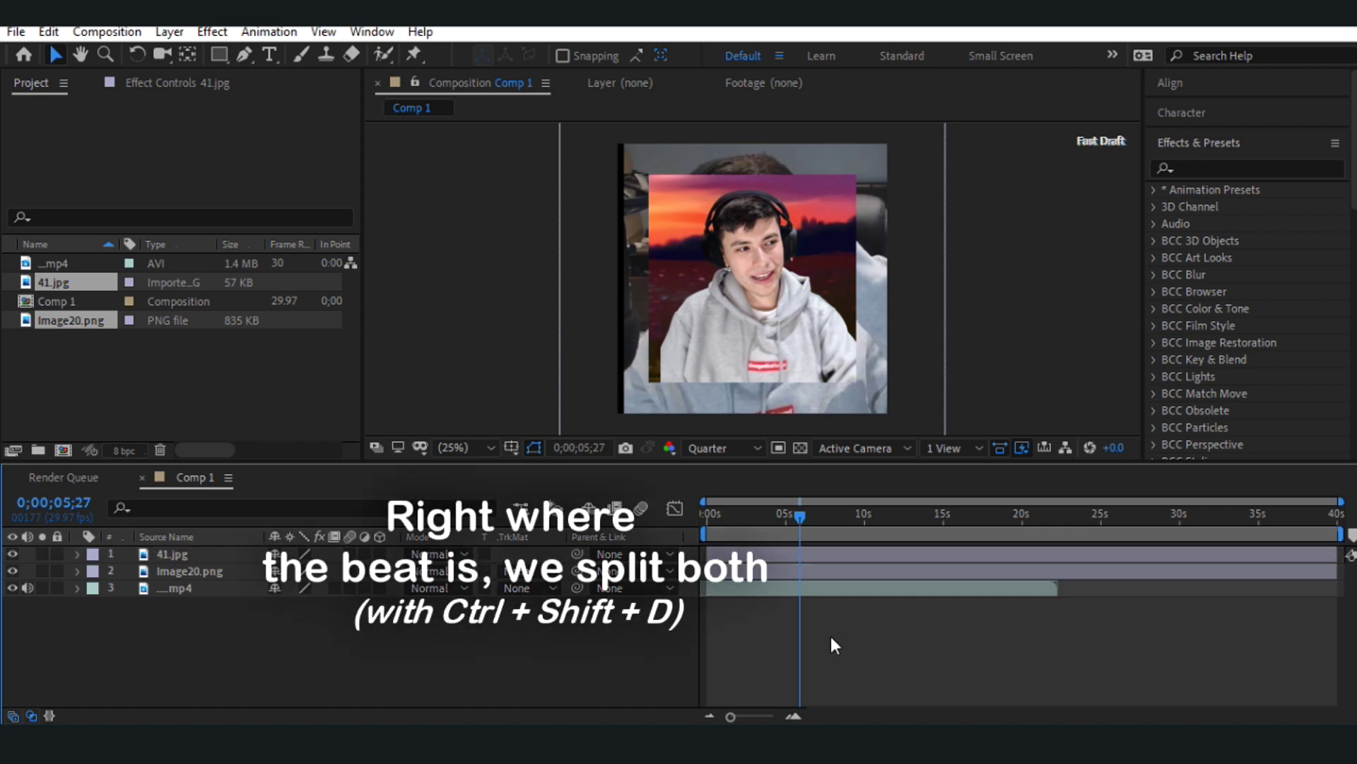
- Split both photo layers at the 0;00;00;19 beat and delete the unwanted pieces
click(709, 513)
key(space)
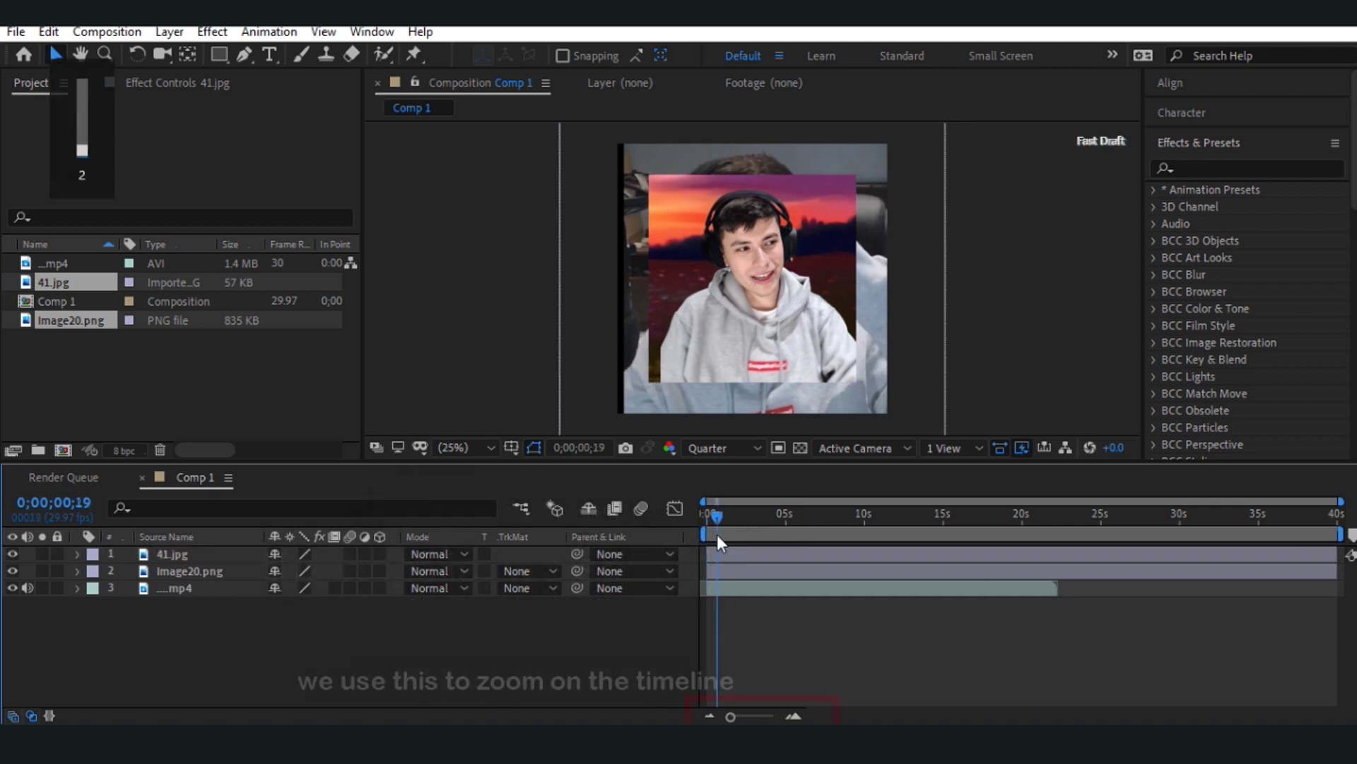
drag(743, 720, 763, 719)
click(761, 574)
key(ctrl+shift+d)
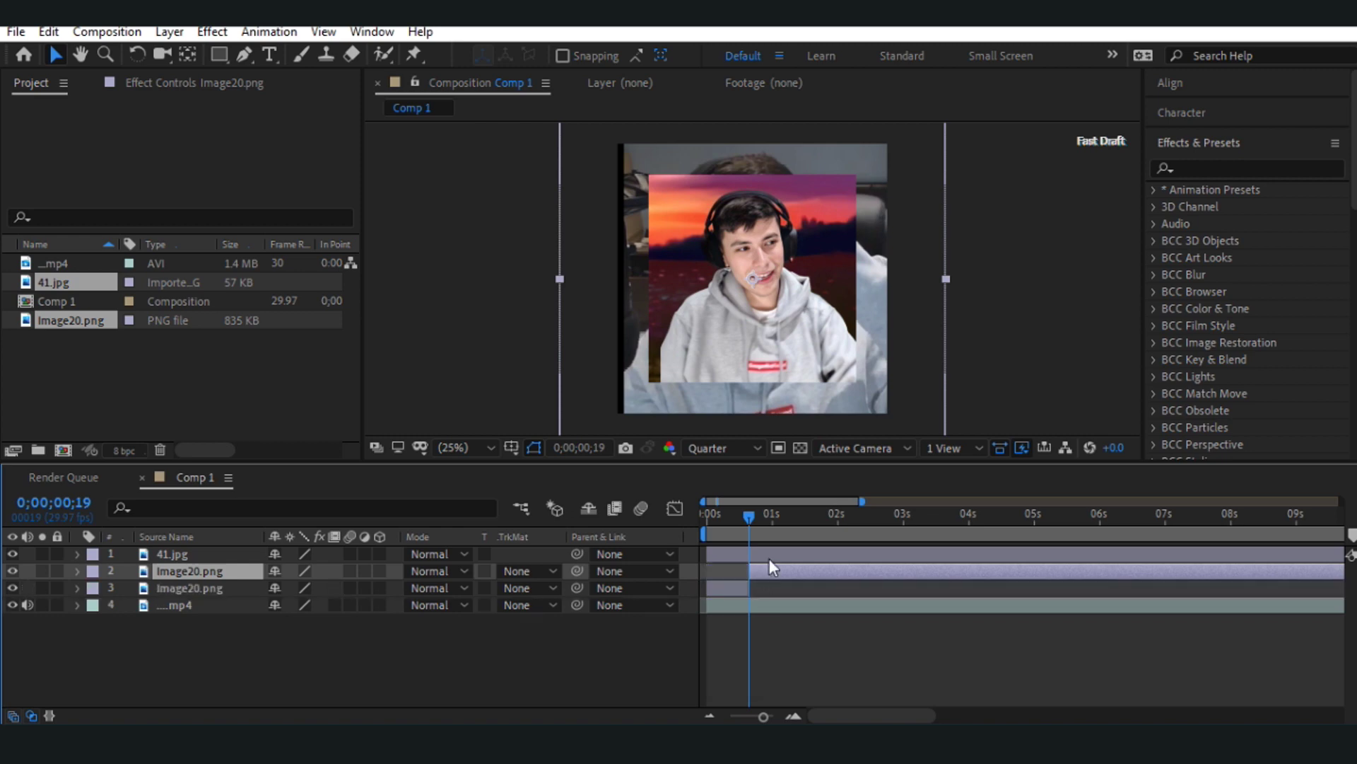
click(769, 558)
key(ctrl+shift+d)
click(765, 569)
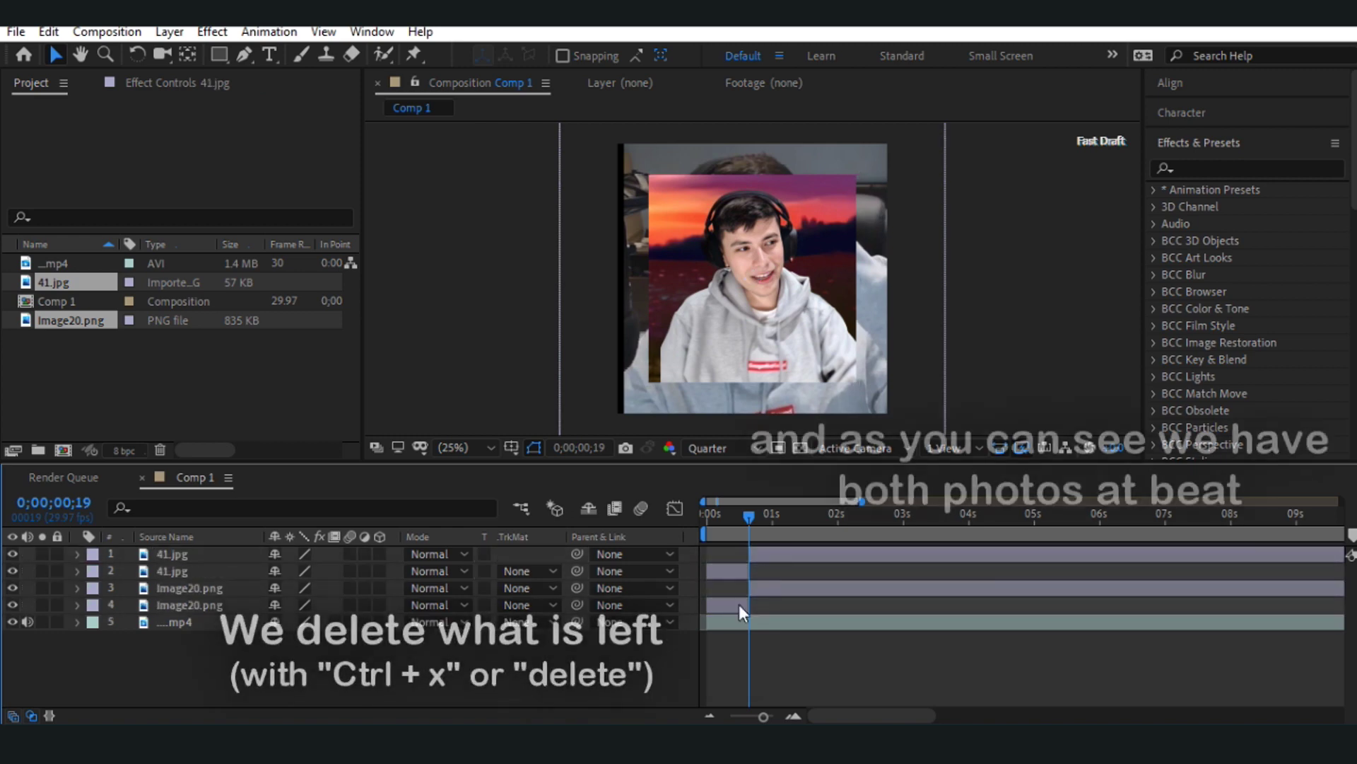
click(739, 605)
ctrl+click(766, 561)
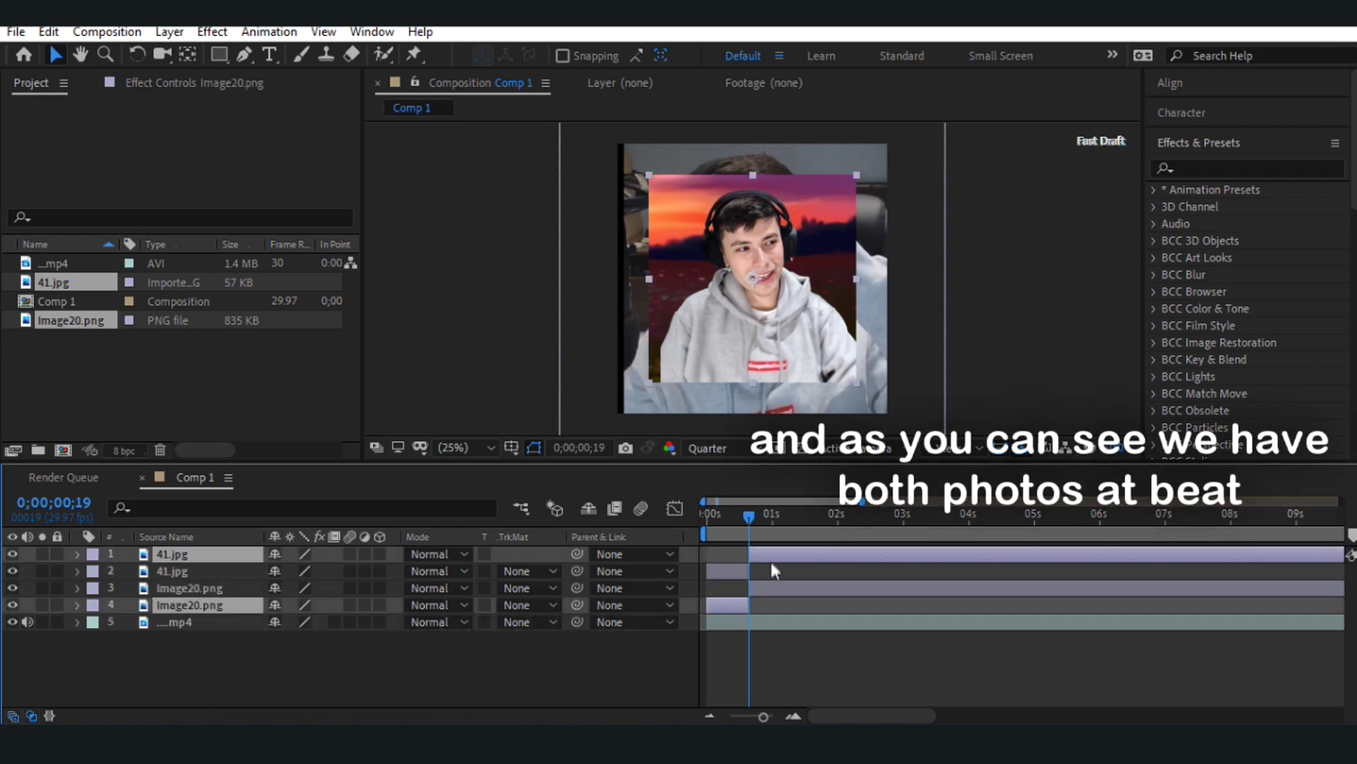
key(Delete)
- Split Image20.png at 0;00;01;08 and delete the part after that beat
drag(736, 536, 685, 523)
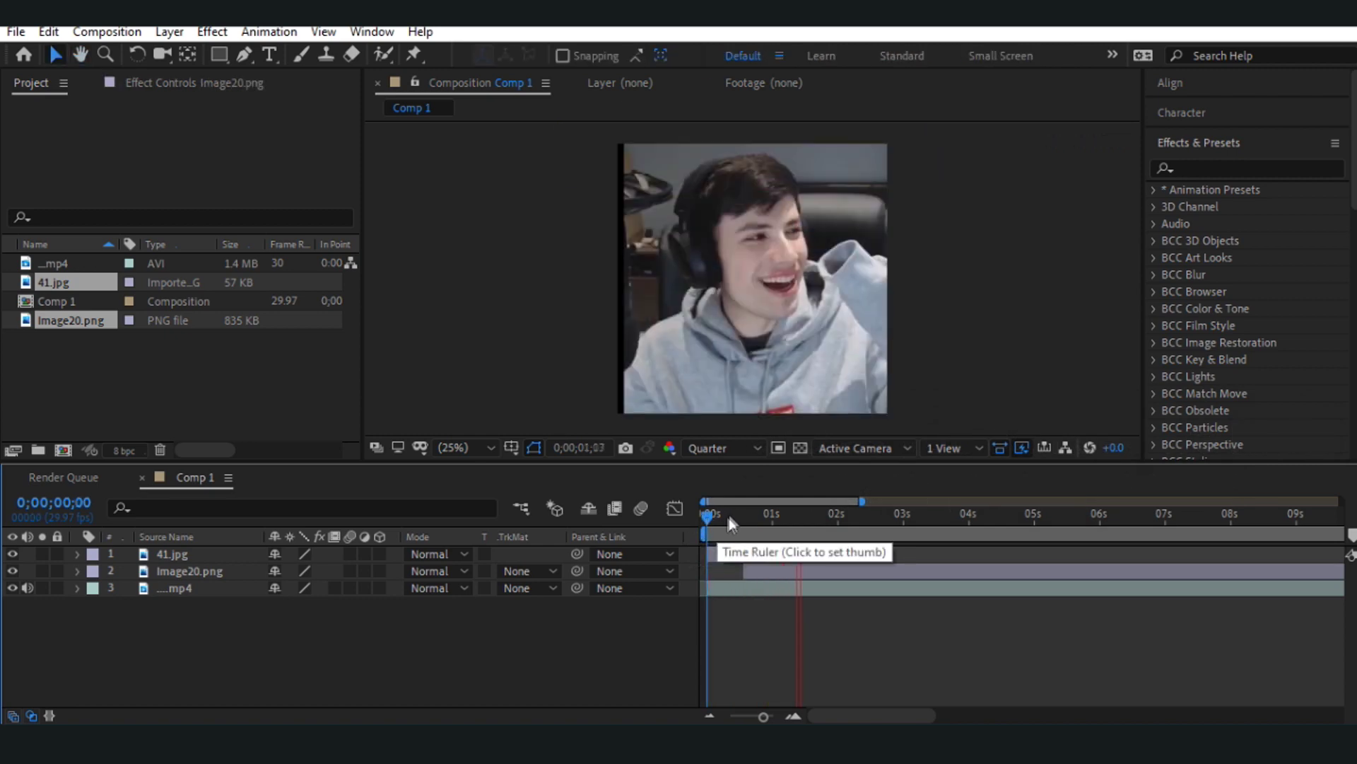
drag(708, 515, 792, 555)
click(795, 566)
key(ctrl+shift+d)
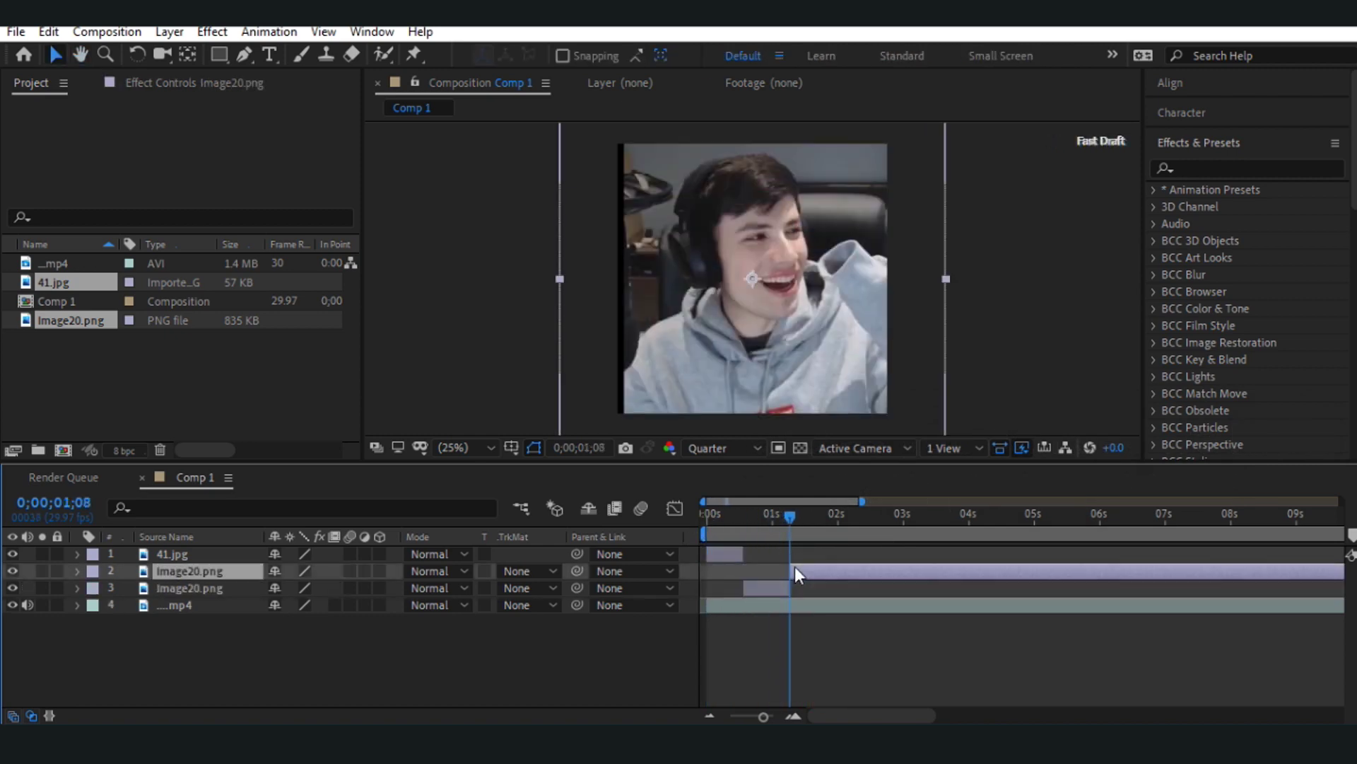
key(Delete)
key(Home)
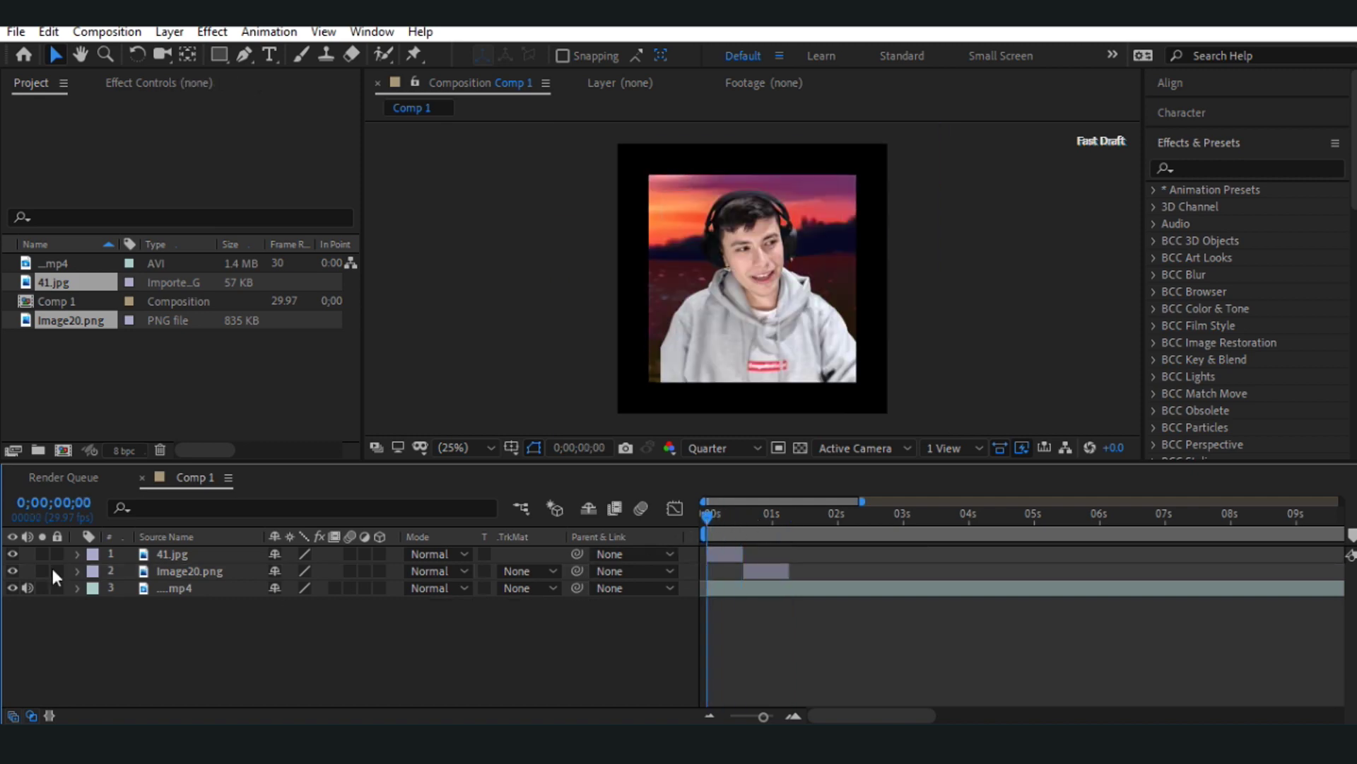
- Hide the .mp4 layer's picture, preview the edit, and scale 41.jpg to about 141%
click(13, 589)
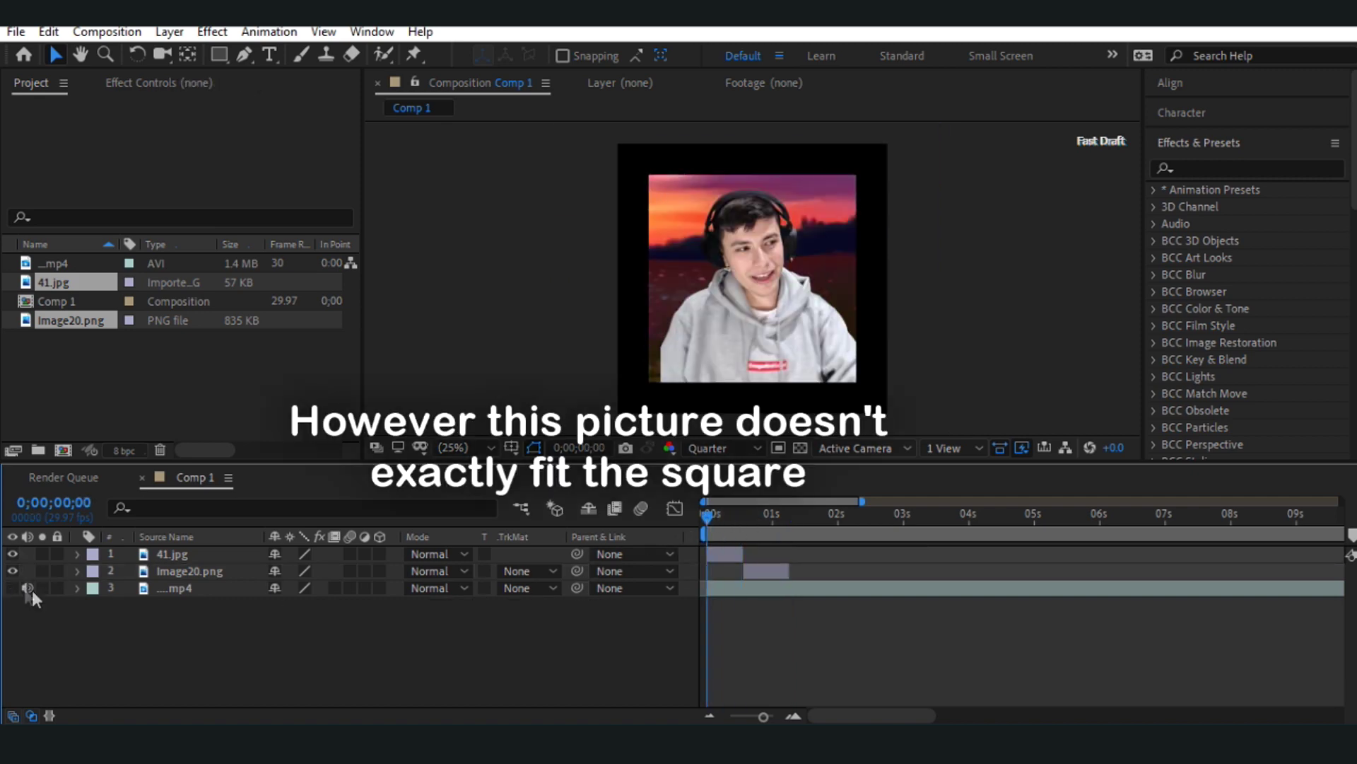
key(space)
click(723, 552)
key(s)
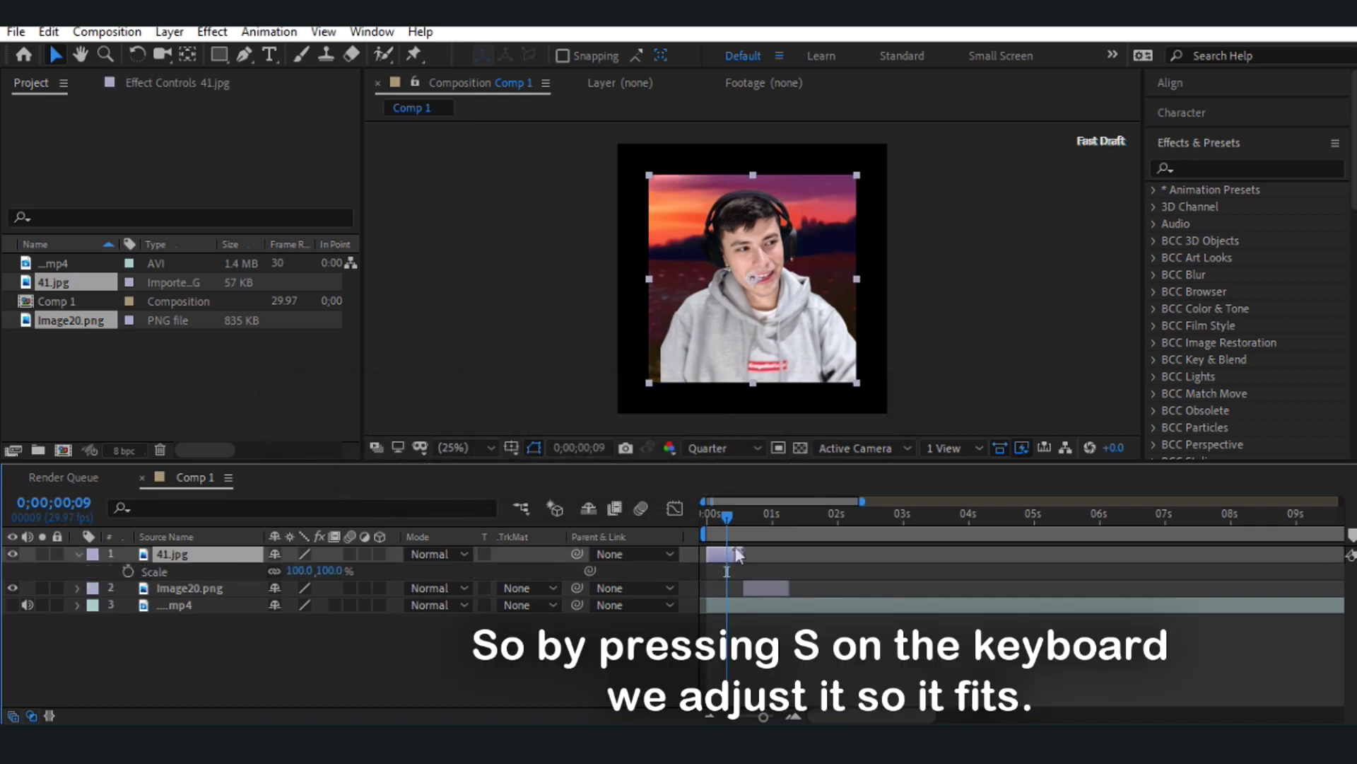
drag(336, 571, 361, 555)
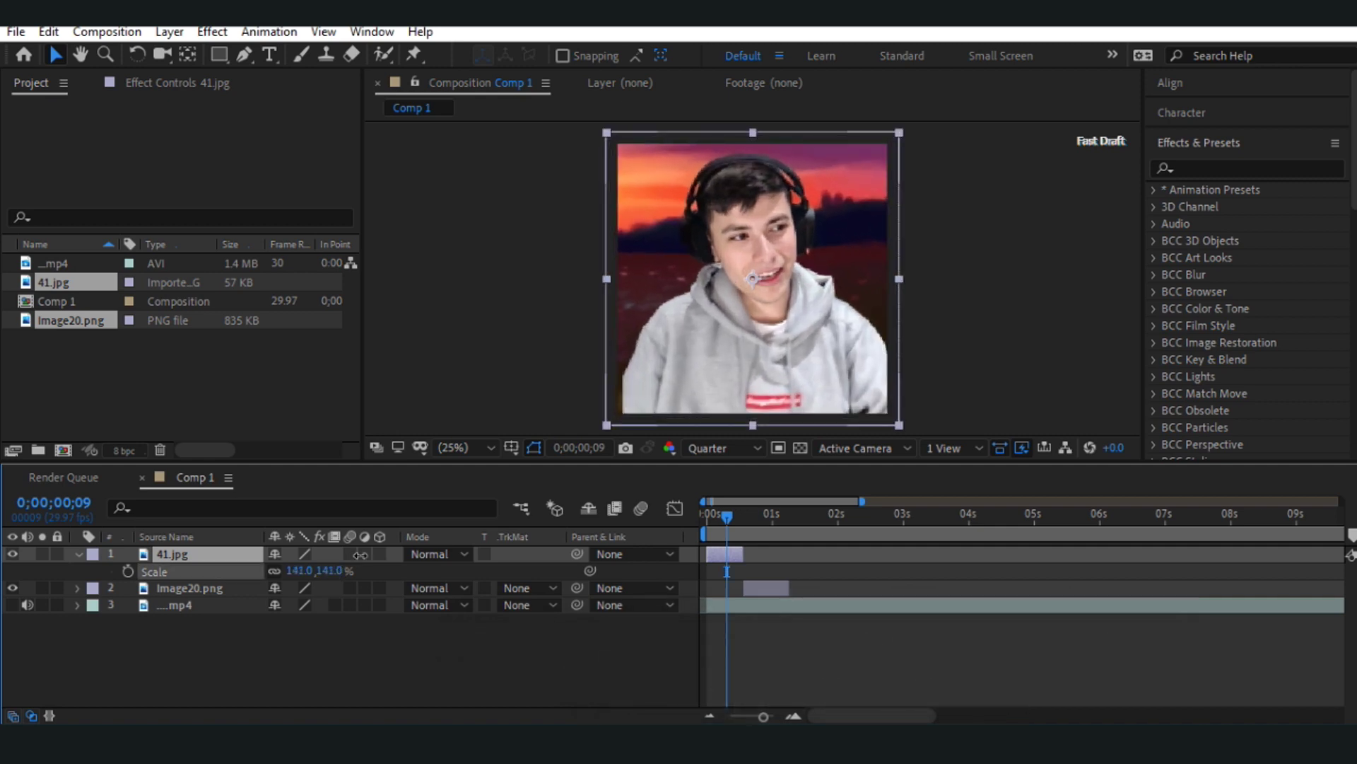
- Pre-compose 41.jpg with all attributes moved into 41.jpg Comp 1, then open that precomp
right_click(731, 549)
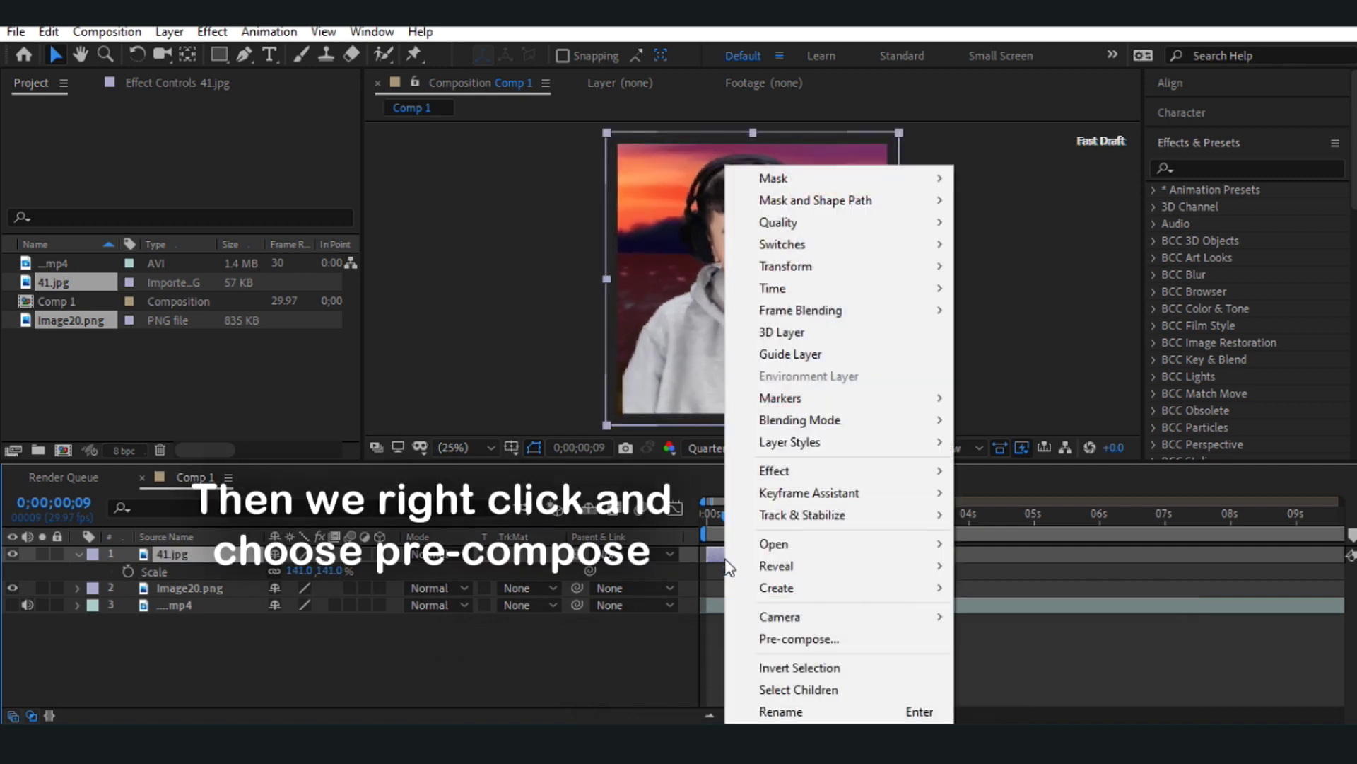
click(818, 640)
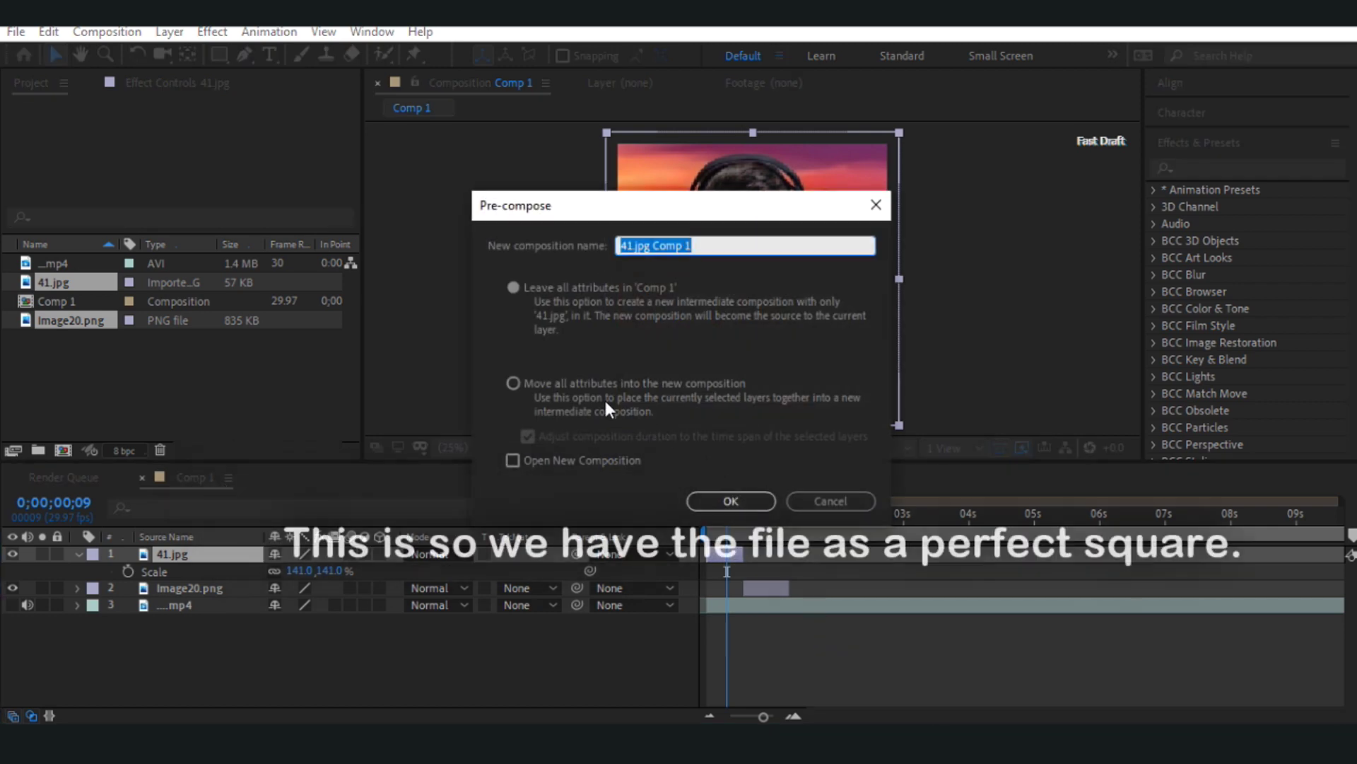
click(514, 386)
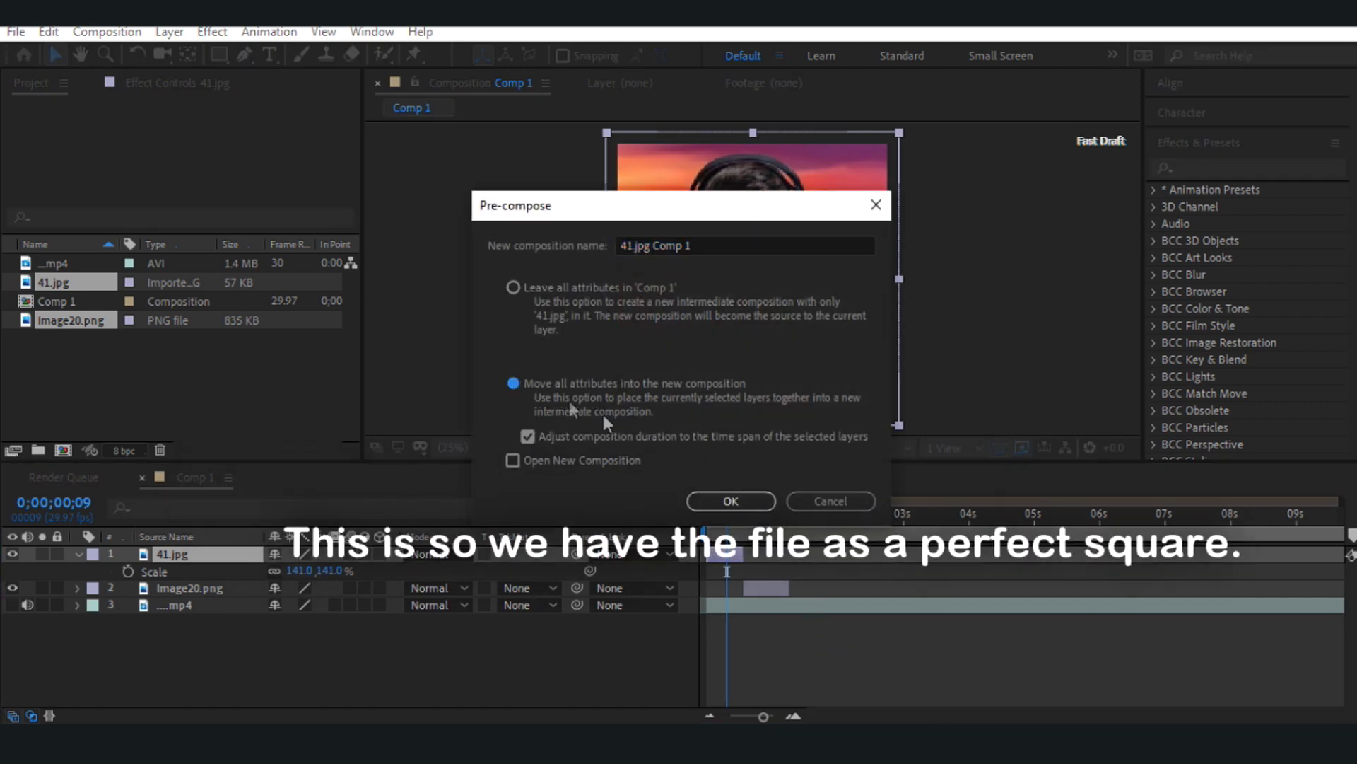
click(739, 494)
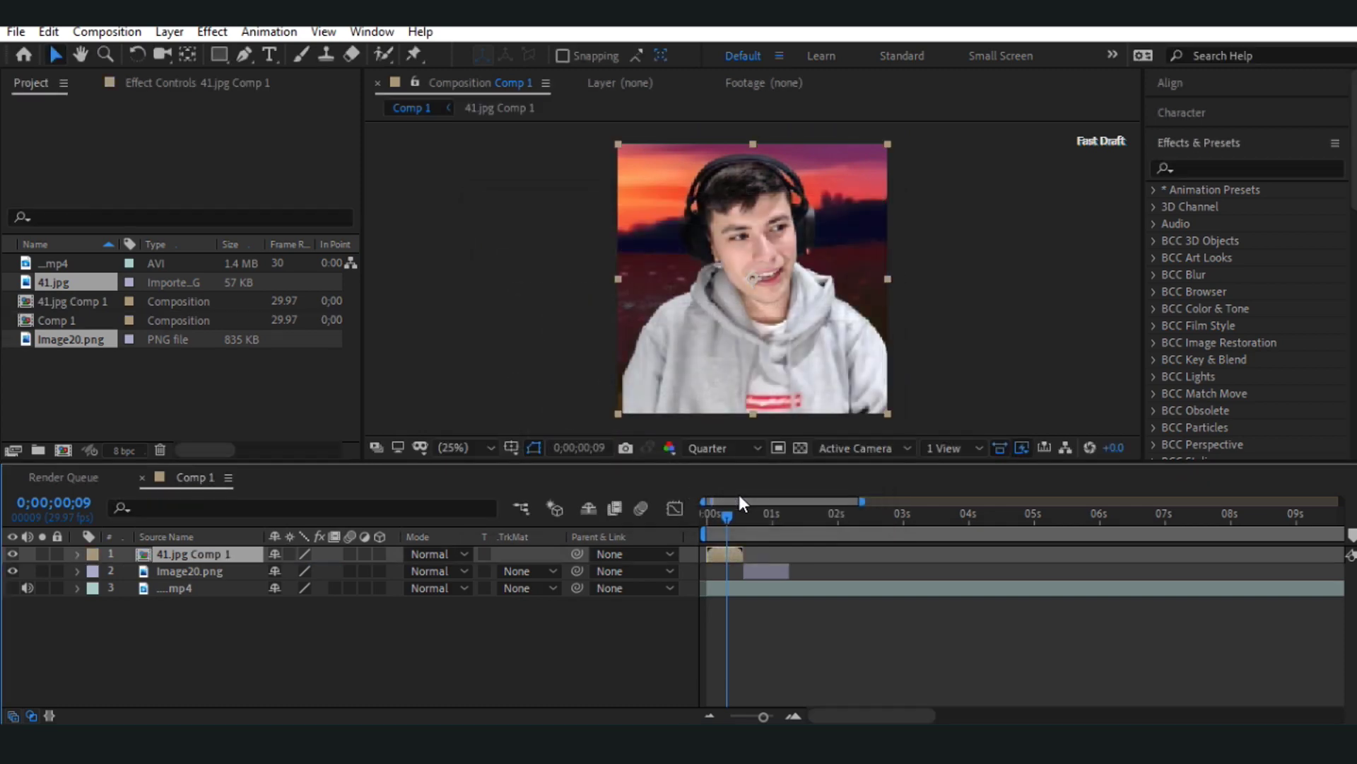
key(Page_Up)
click(724, 565)
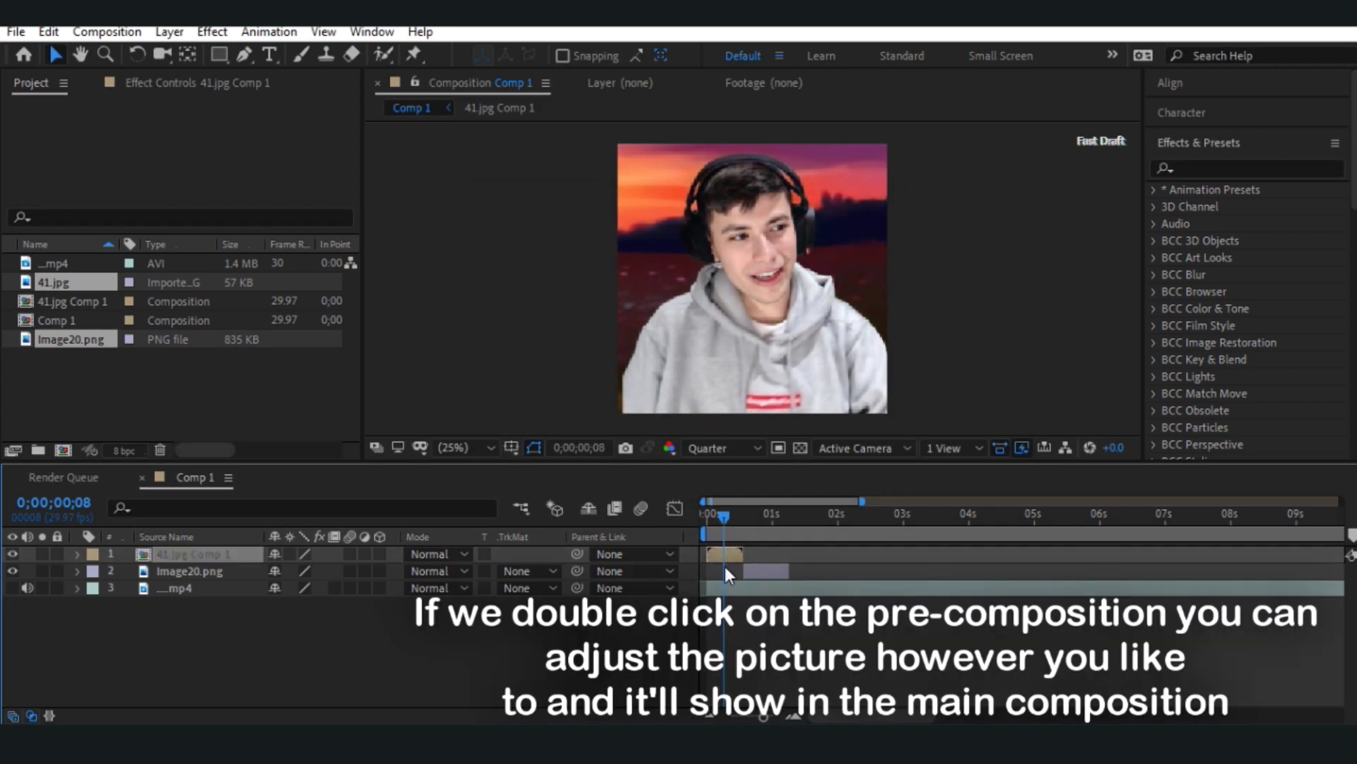
double_click(724, 548)
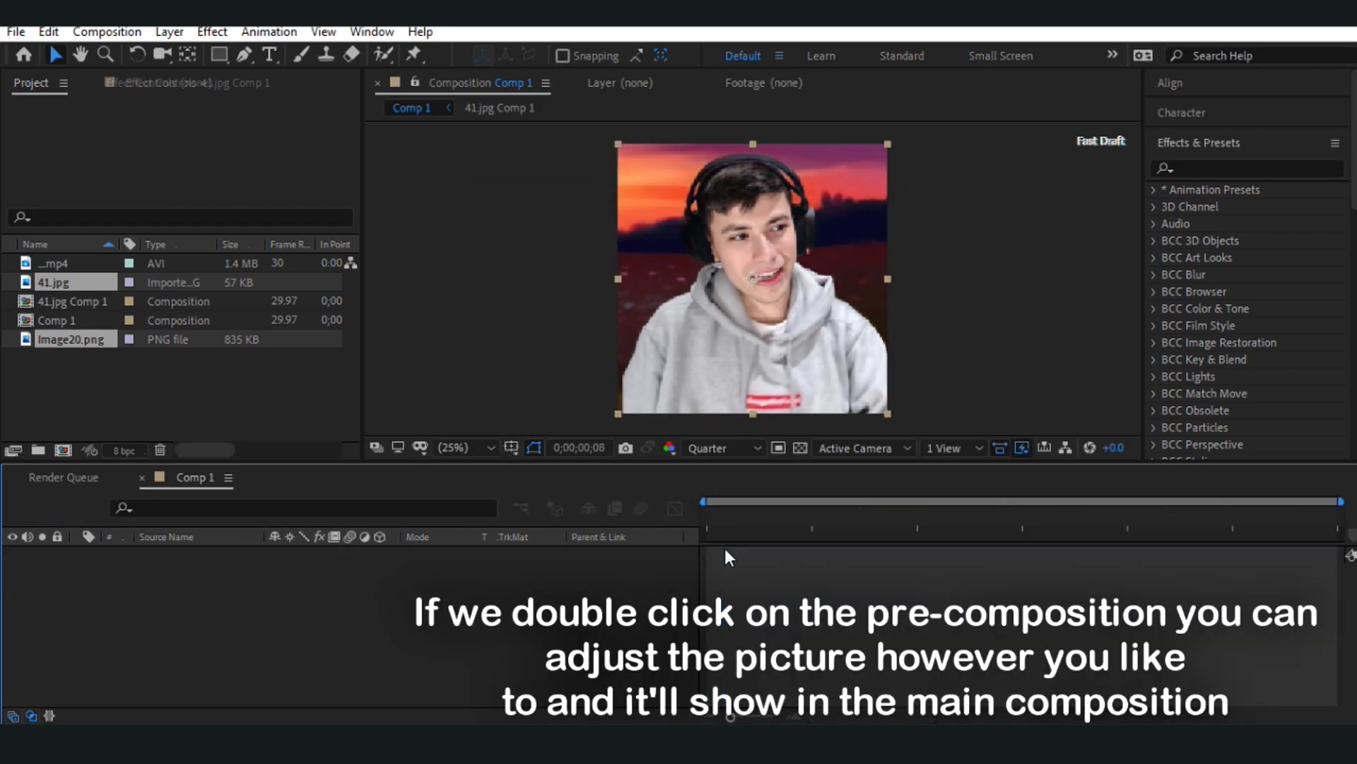
- Test shifting the photo left inside 41.jpg Comp 1, then recentre it
click(805, 559)
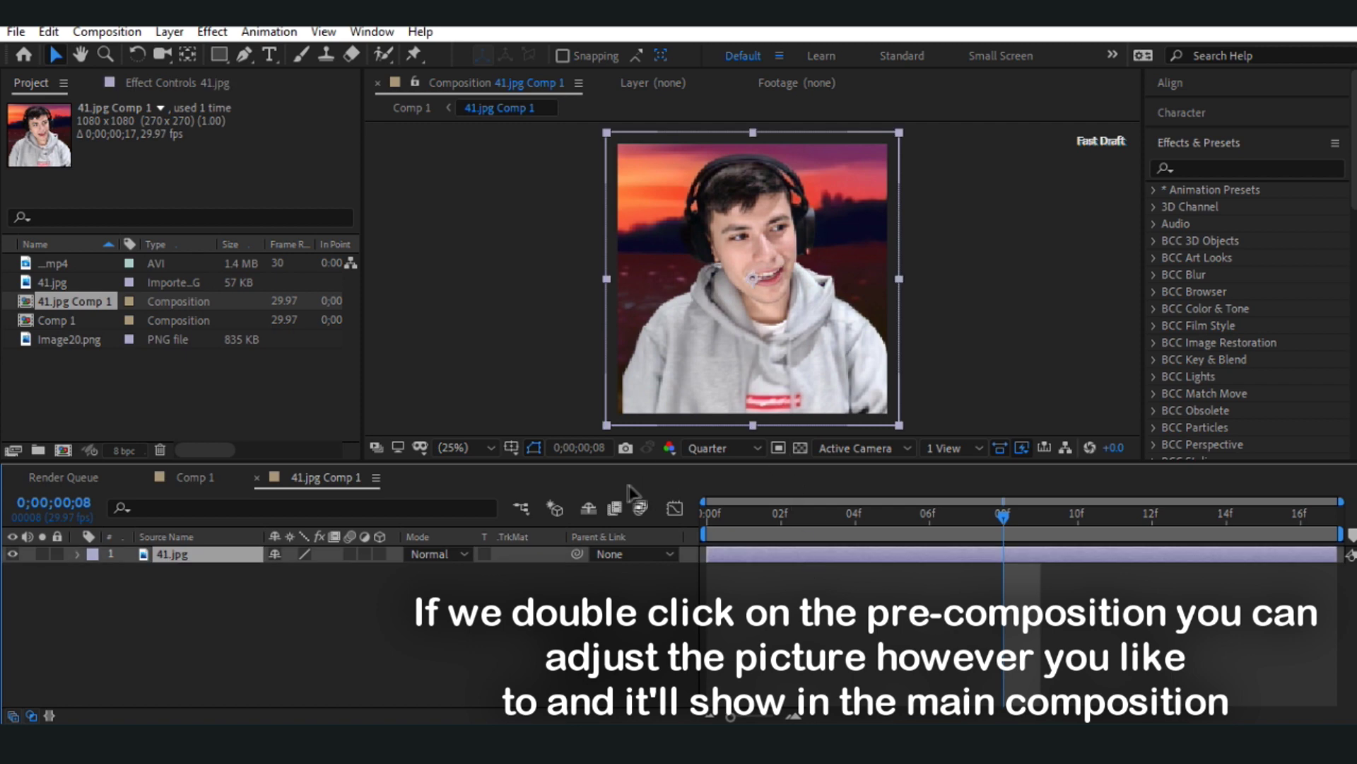
drag(786, 321, 643, 330)
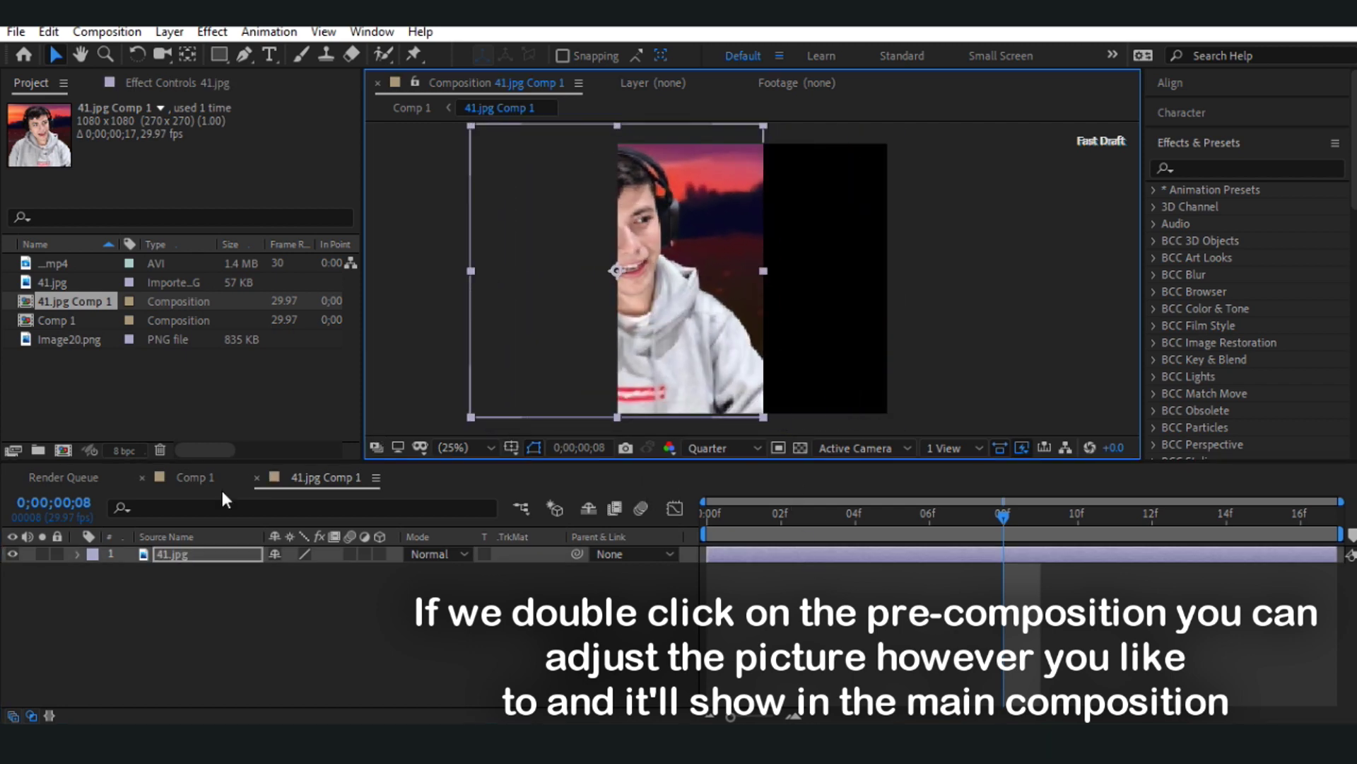
click(207, 473)
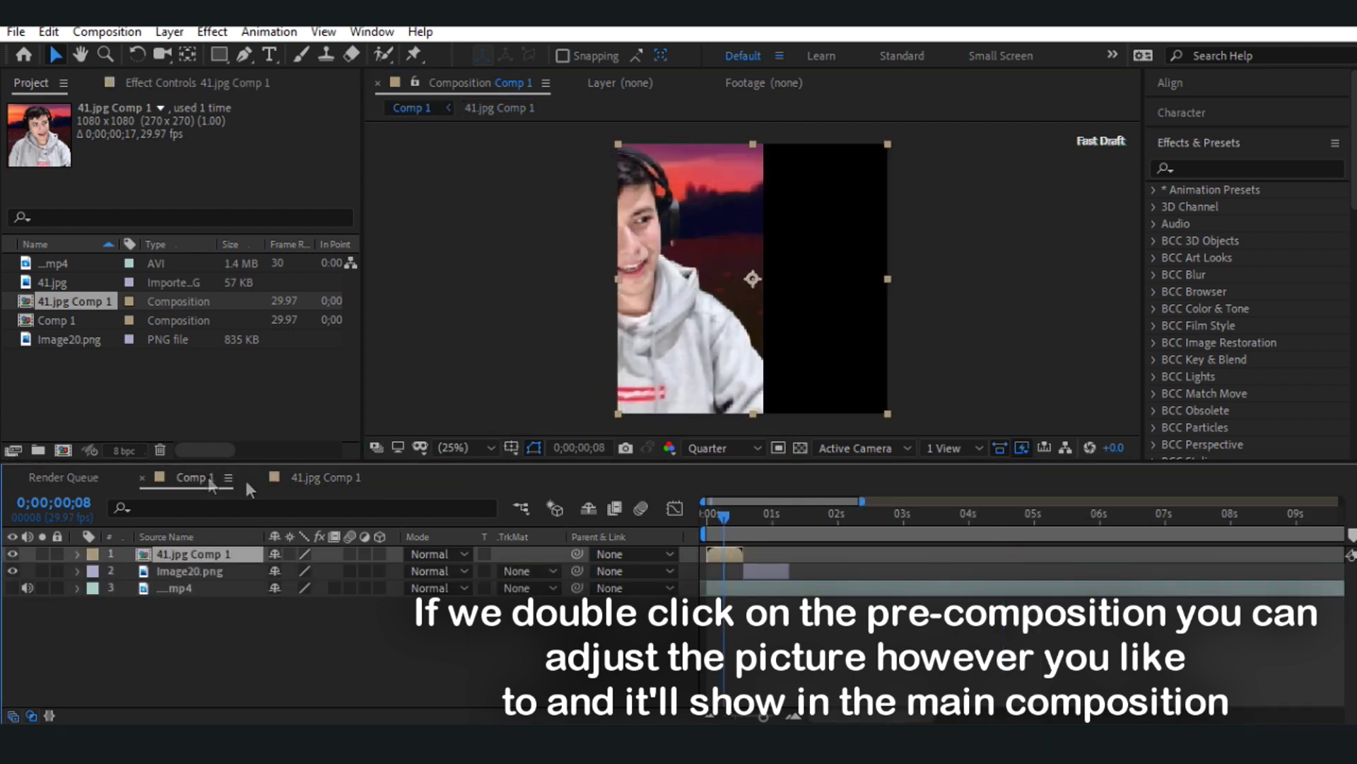
click(324, 477)
drag(659, 345, 796, 328)
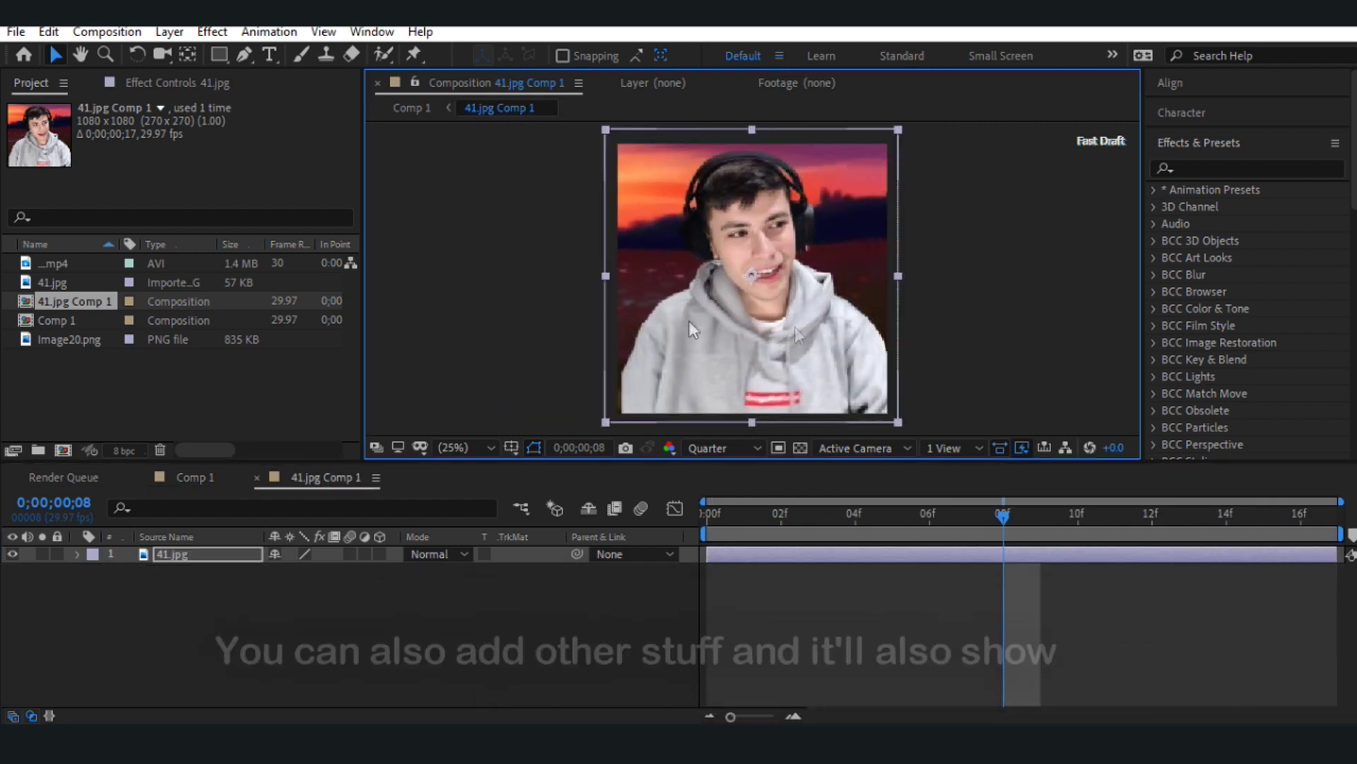
click(62, 283)
- Add Image20.png to the precomp as a test, check Comp 1, then delete it
mouse_move(61, 338)
mouse_down()
mouse_move(714, 560)
mouse_move(730, 550)
mouse_up()
click(198, 477)
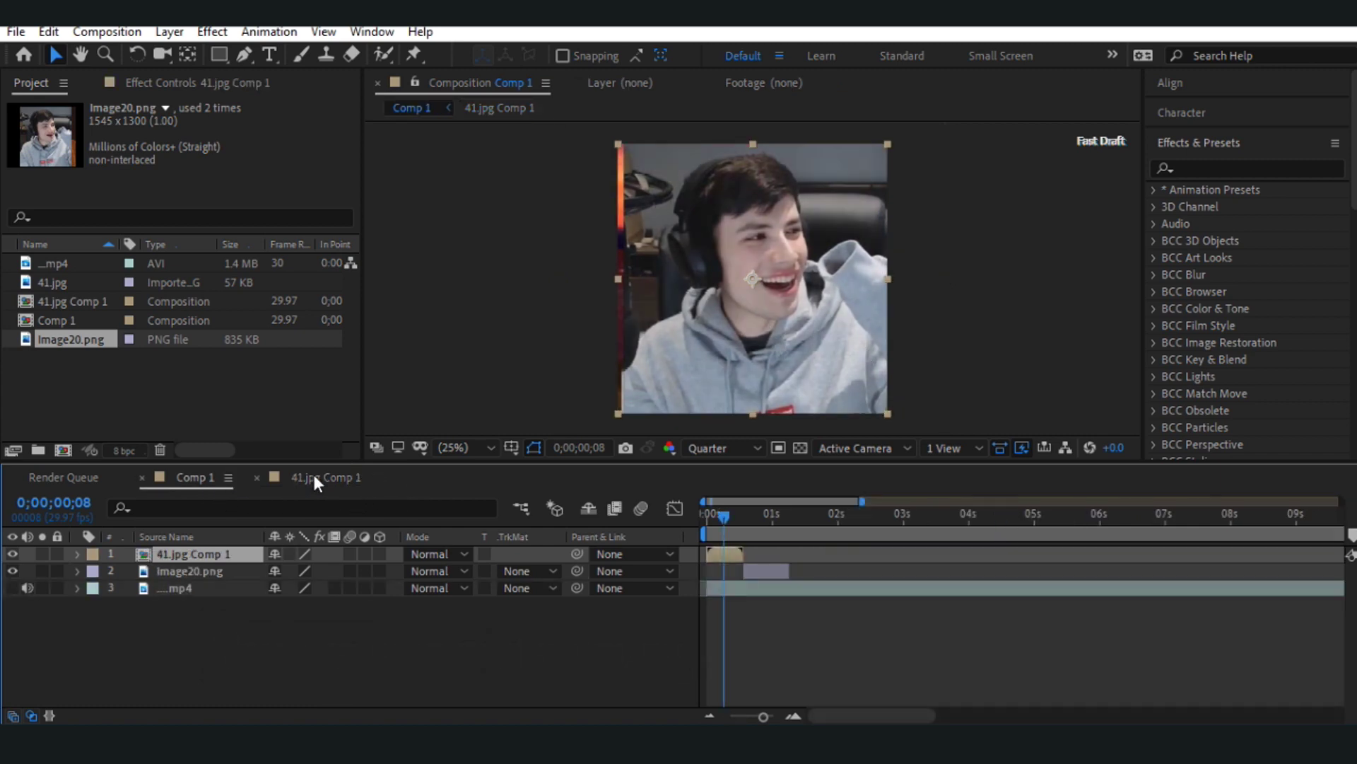
click(314, 475)
key(Delete)
- Pre-compose the Image20.png layer into Image20.png Comp 1 and reveal its Scale property
click(196, 477)
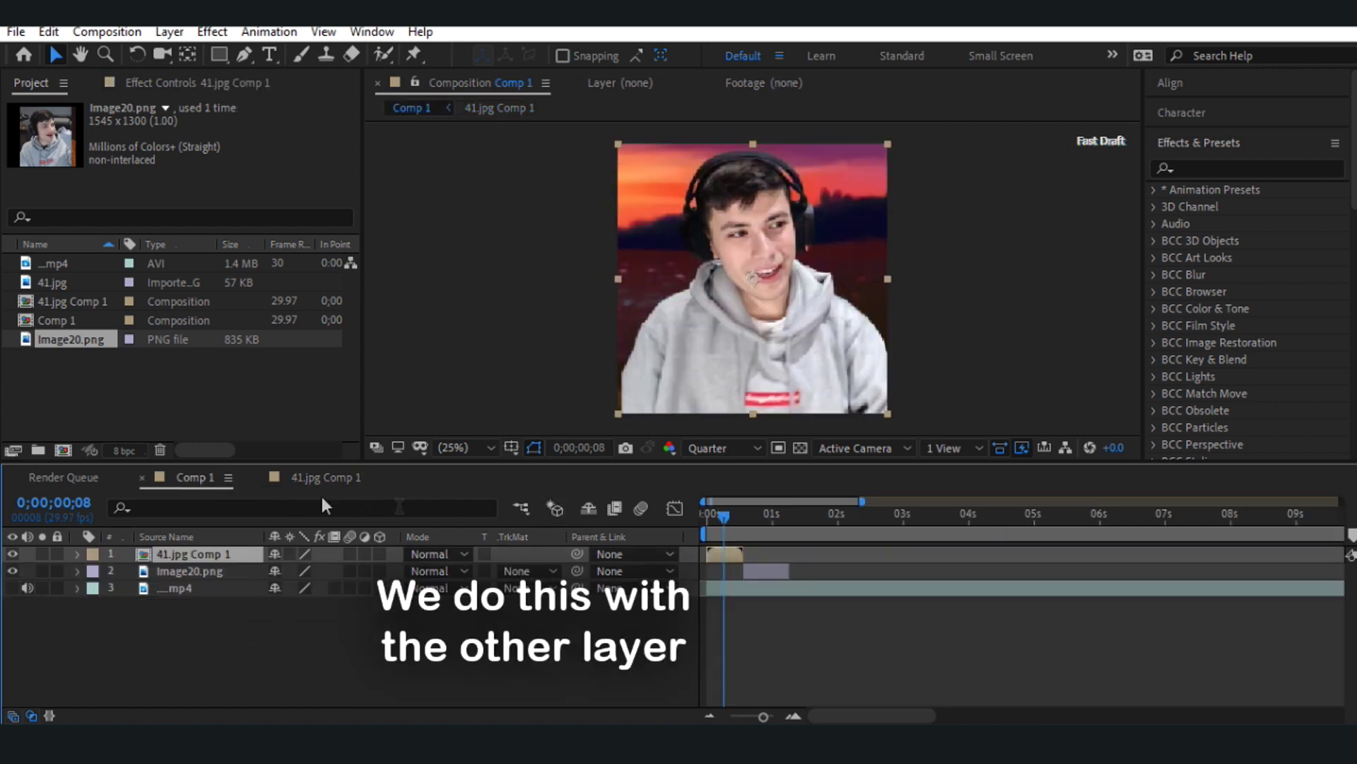
click(772, 515)
right_click(755, 573)
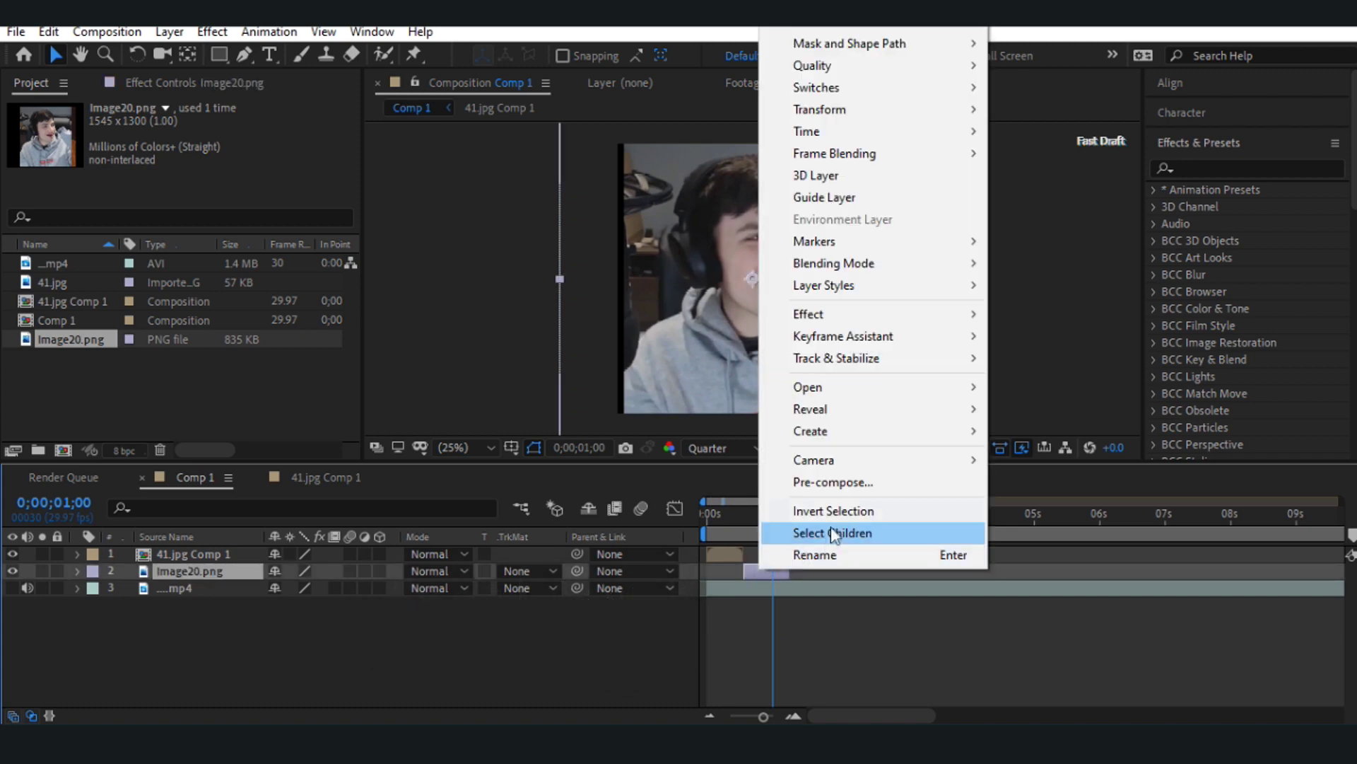
click(835, 478)
click(726, 502)
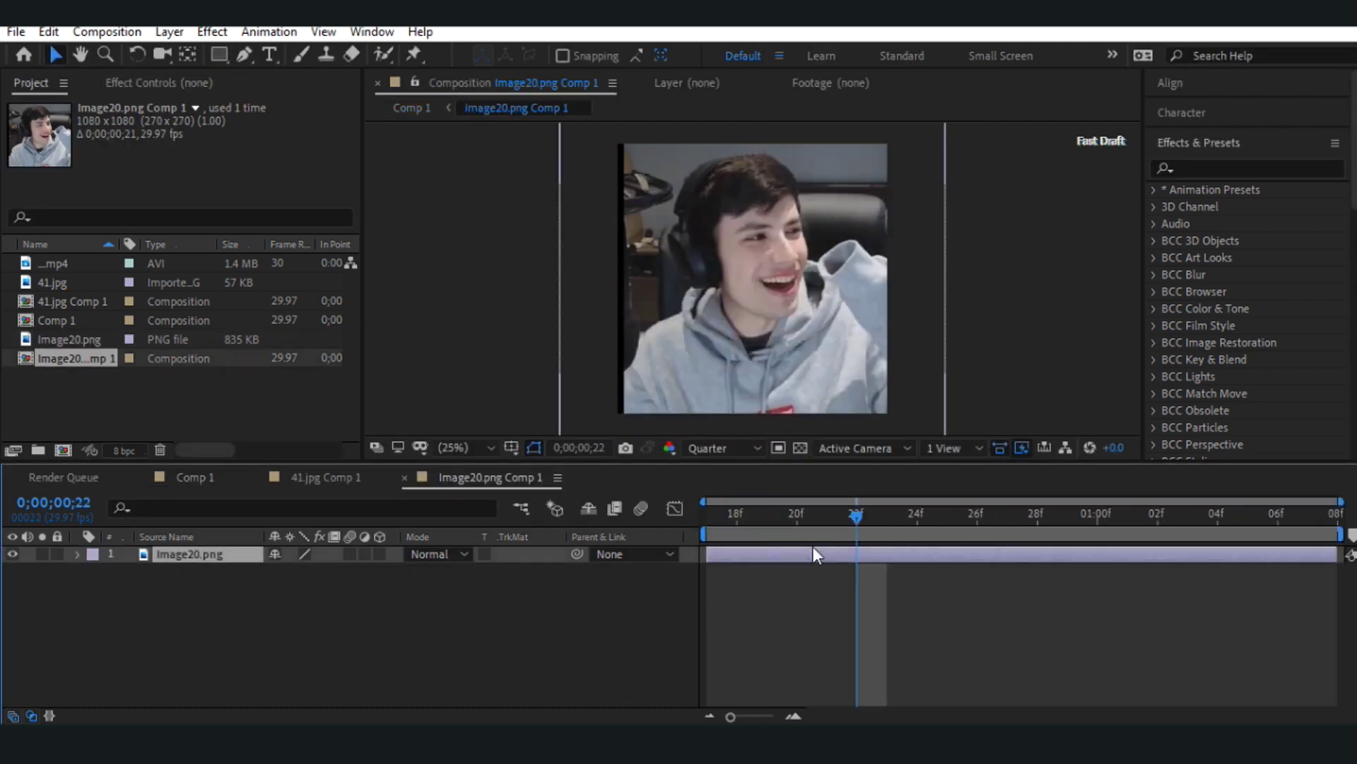
key(s)
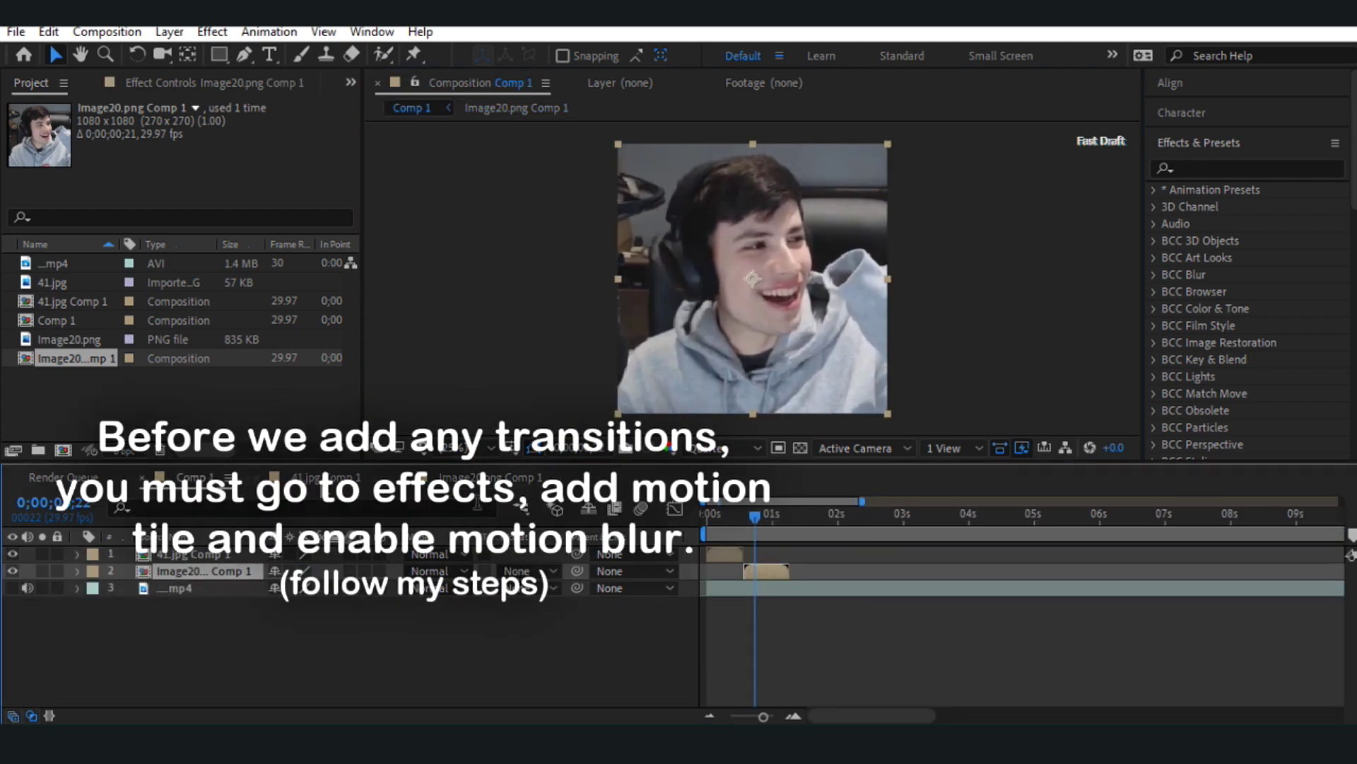
drag(755, 515, 717, 524)
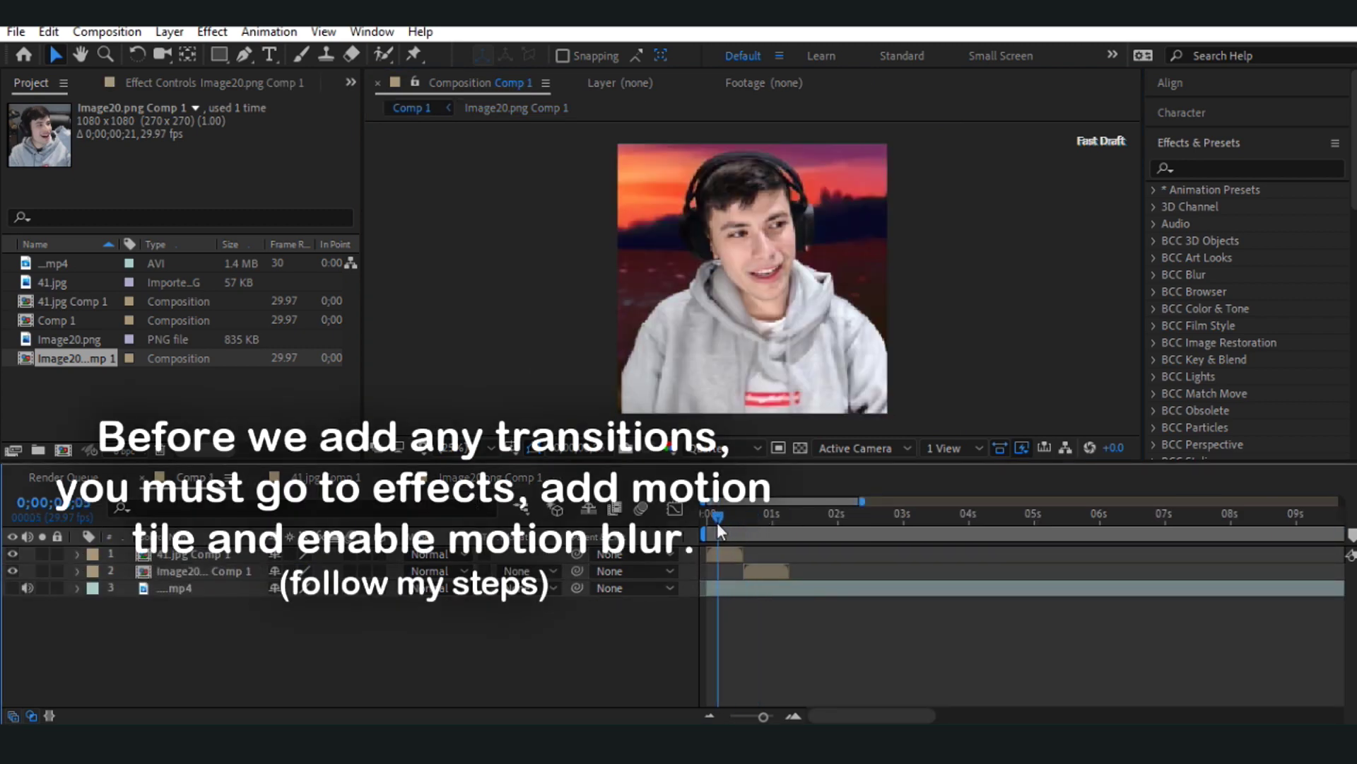
- Apply Motion Tile to 41.jpg Comp 1 with output width and height of 300
click(1258, 165)
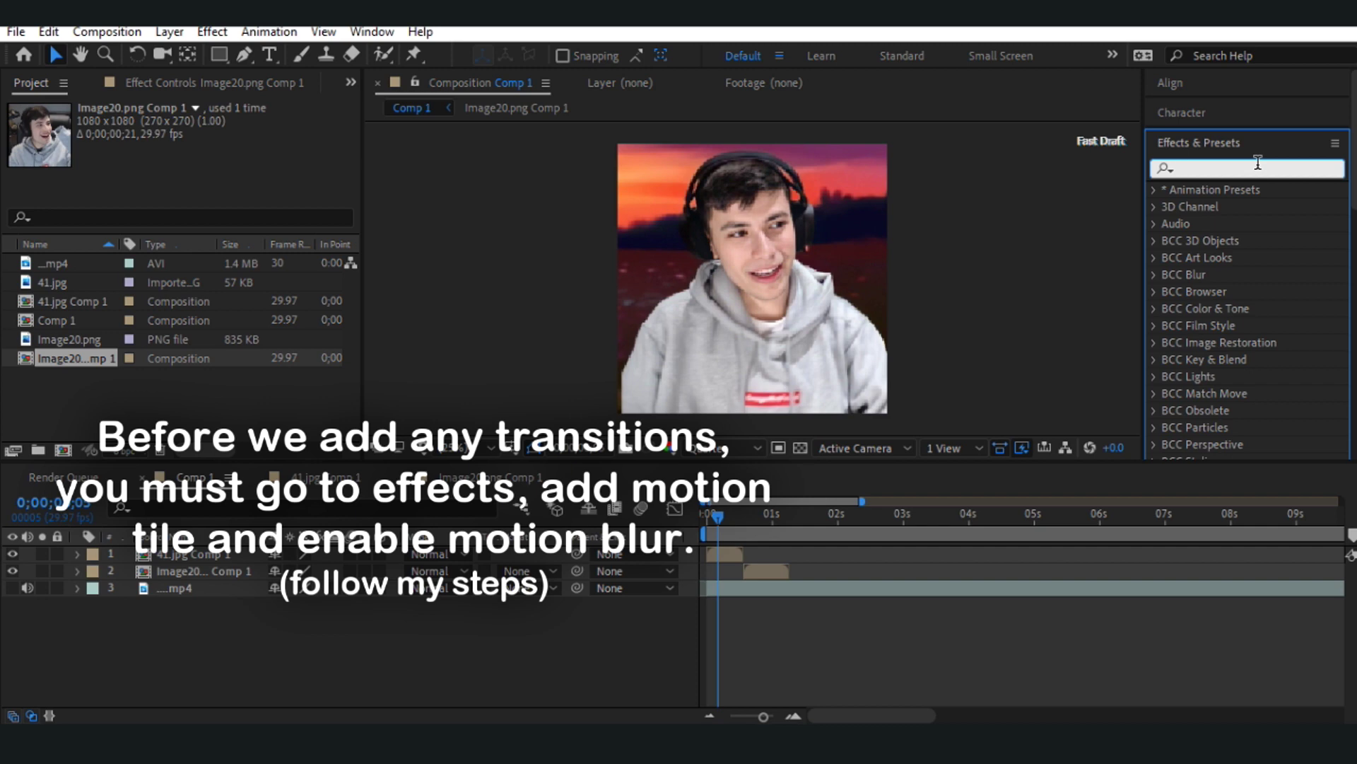
text(motion)
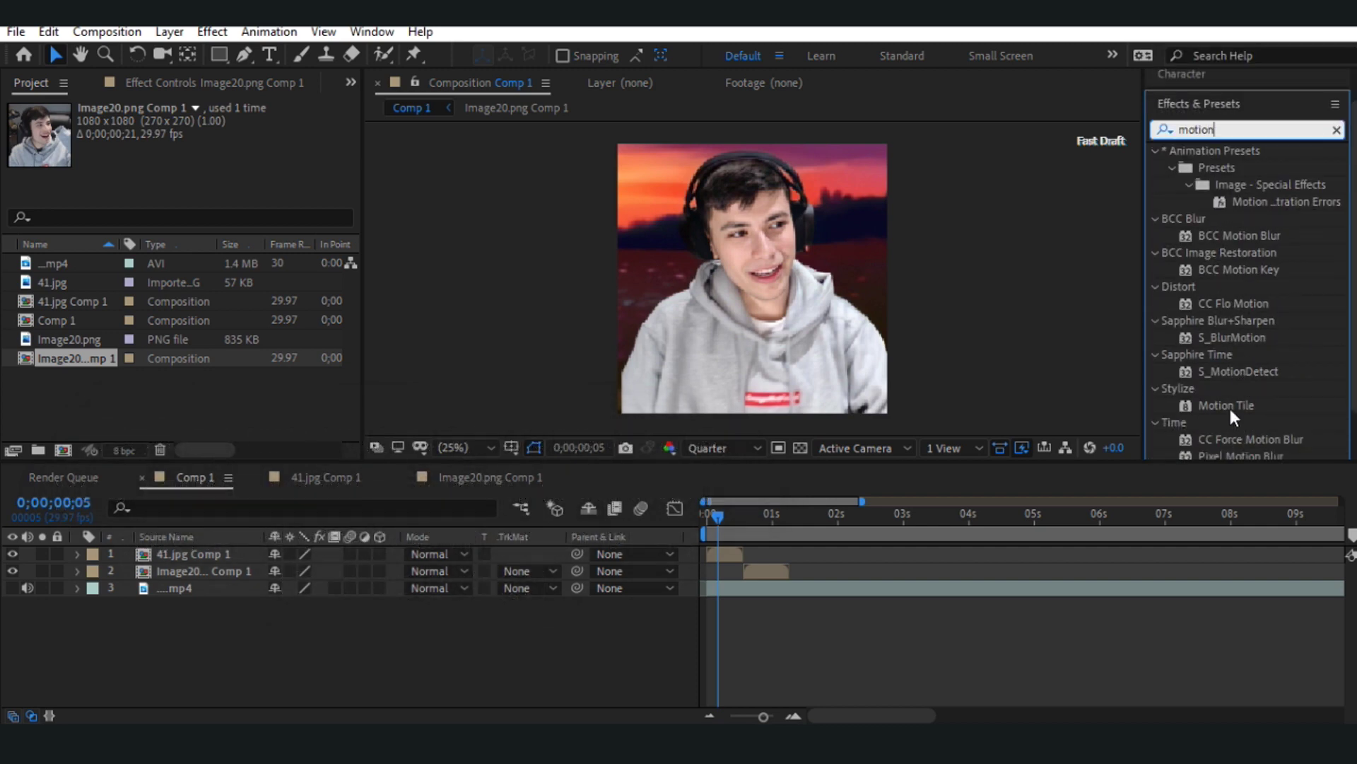
drag(1229, 405, 724, 553)
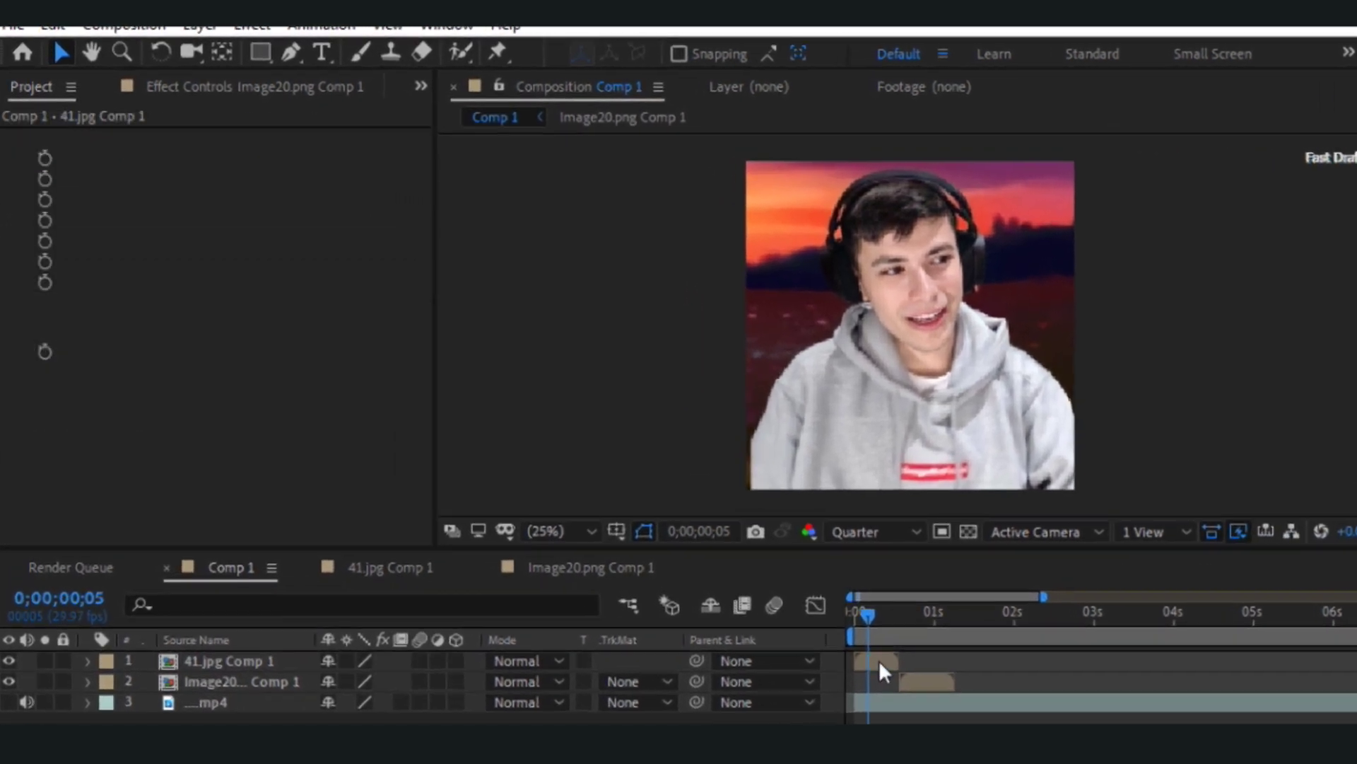
click(249, 220)
text(300)
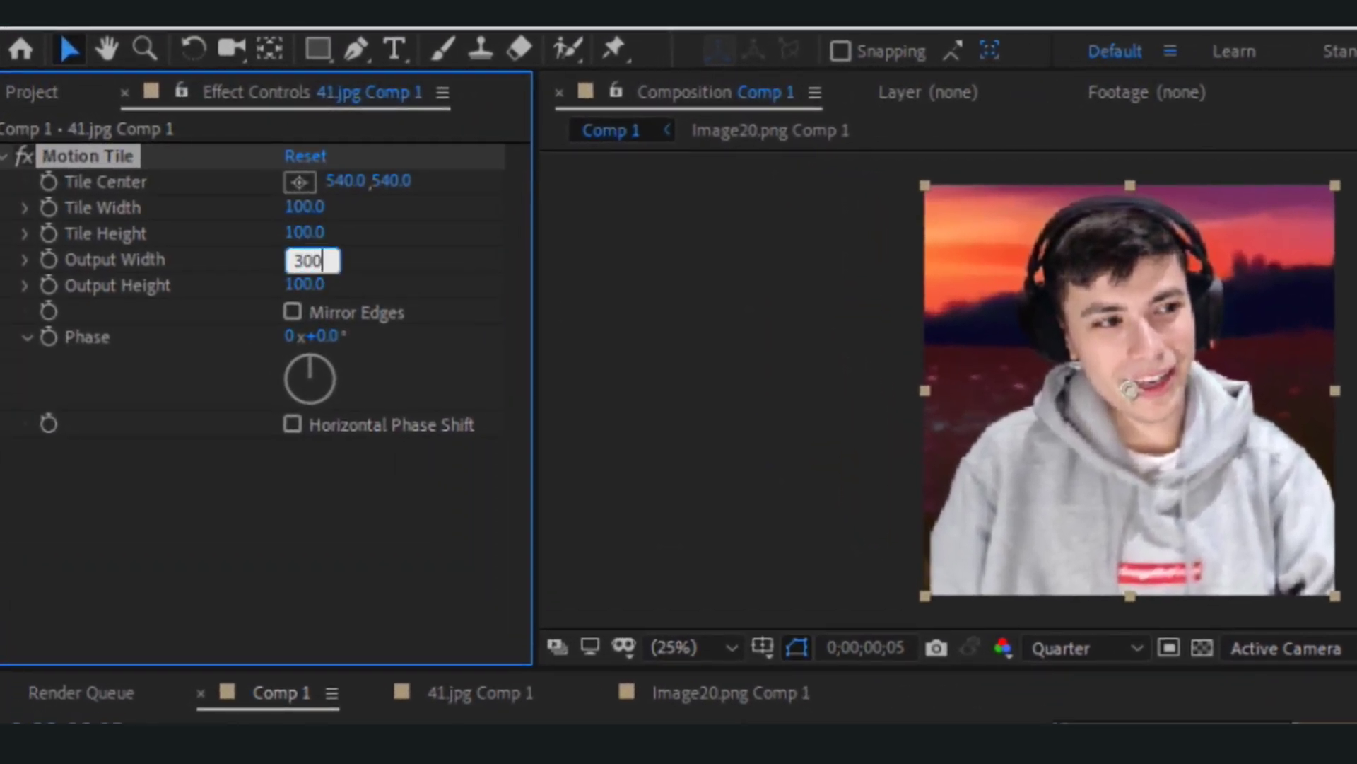
click(307, 284)
text(300)
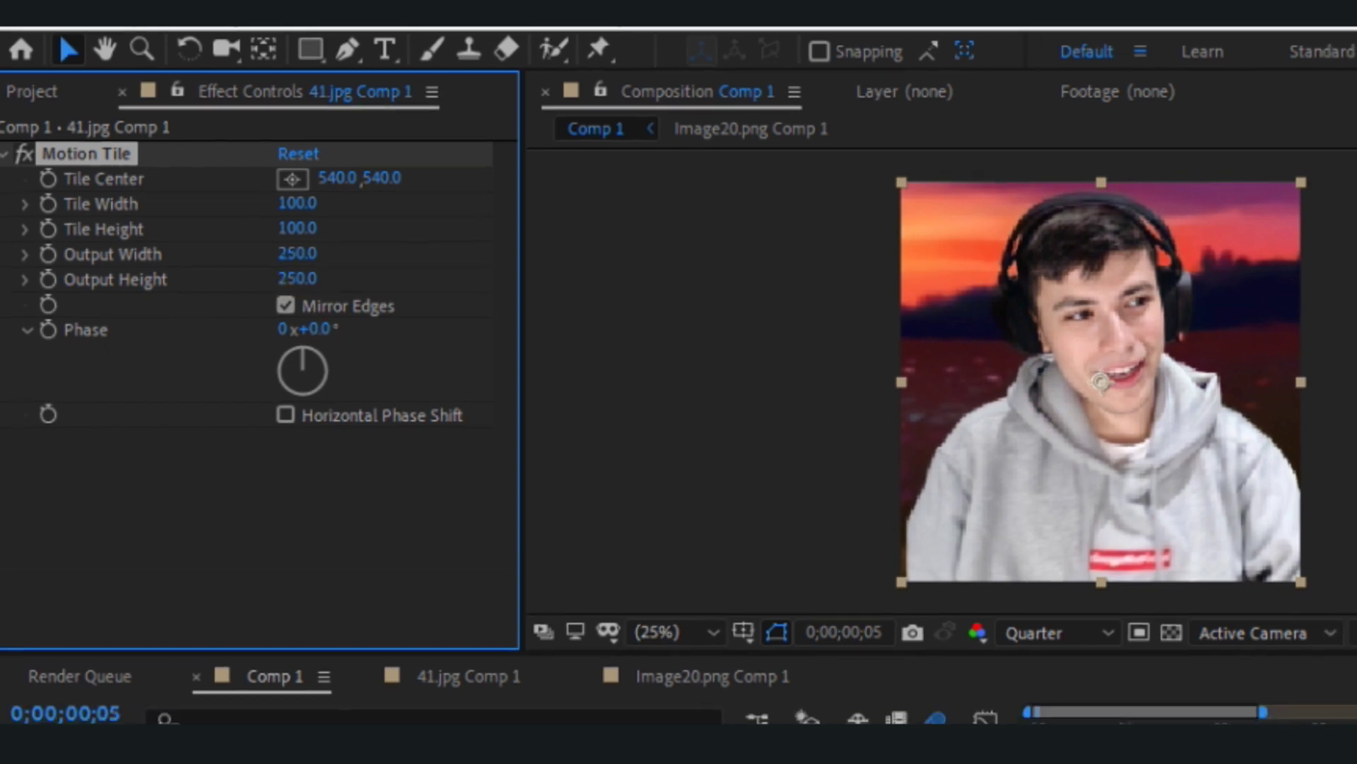
- Apply Motion Tile to Image20.png Comp 1 at frame 26, with 250 output width and height and Mirror Edges
click(936, 630)
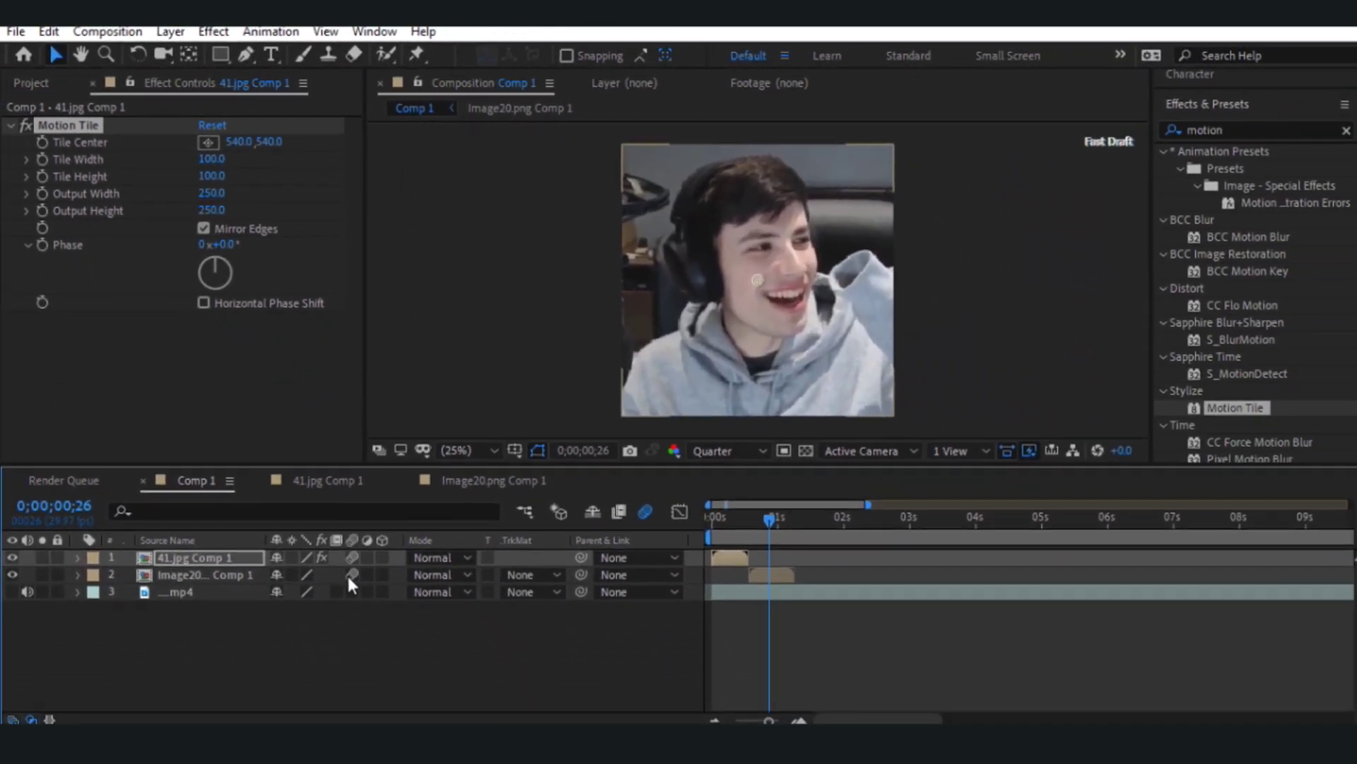
drag(1235, 408, 750, 568)
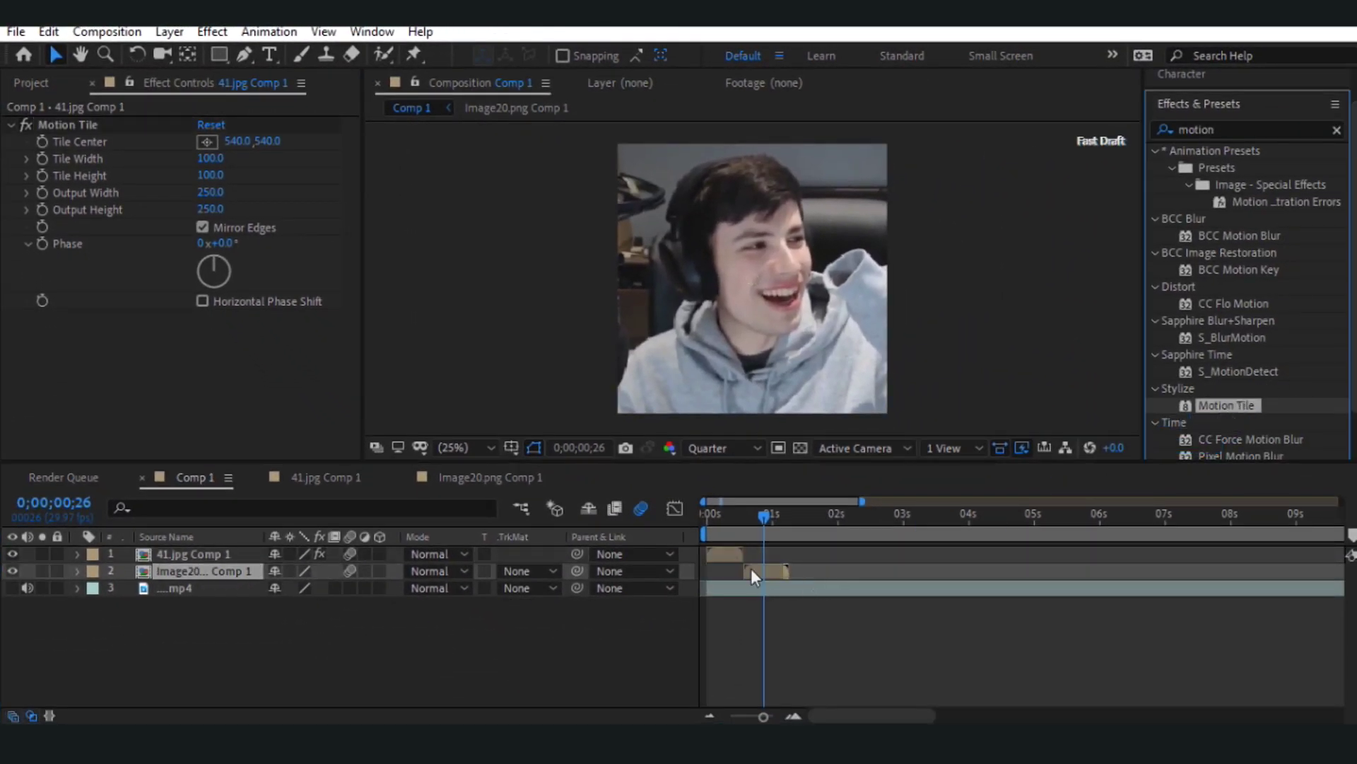
click(210, 191)
text(250)
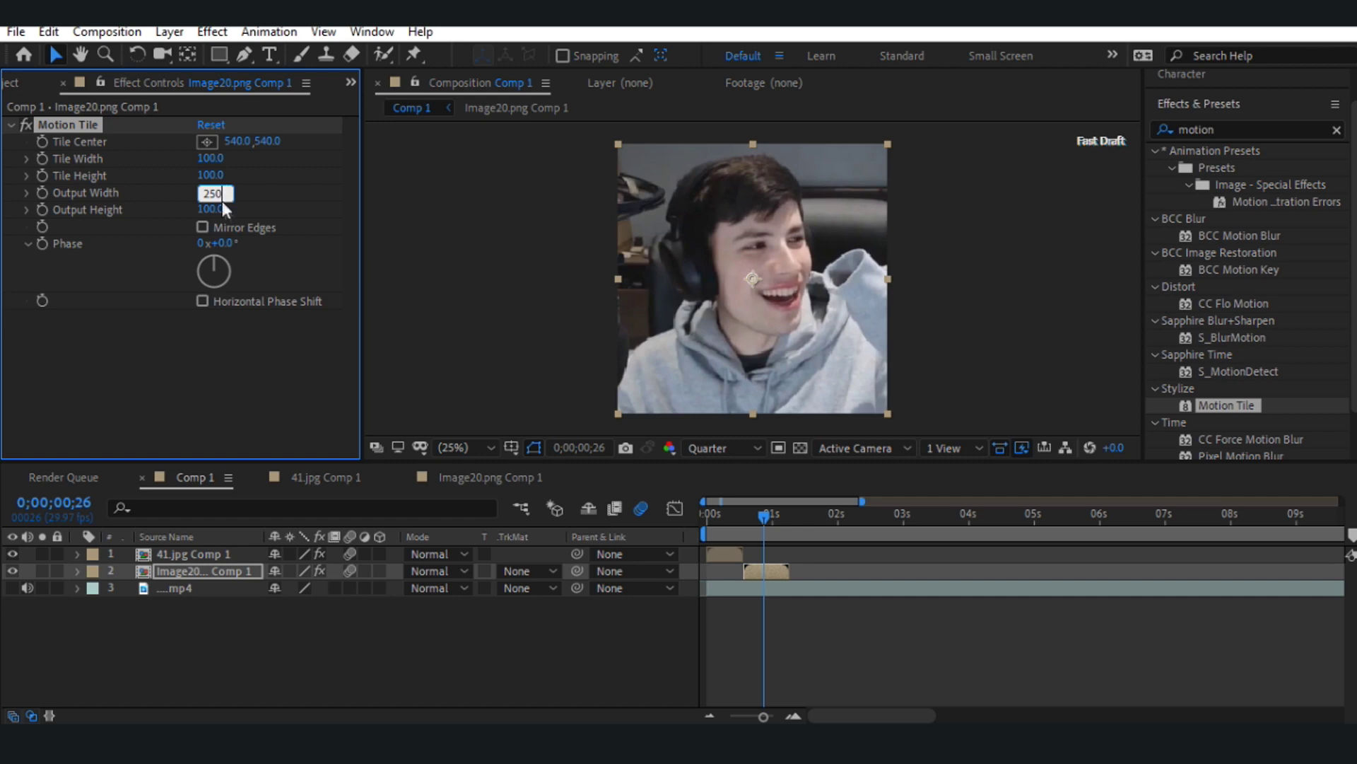
key(Return)
click(221, 208)
text(250)
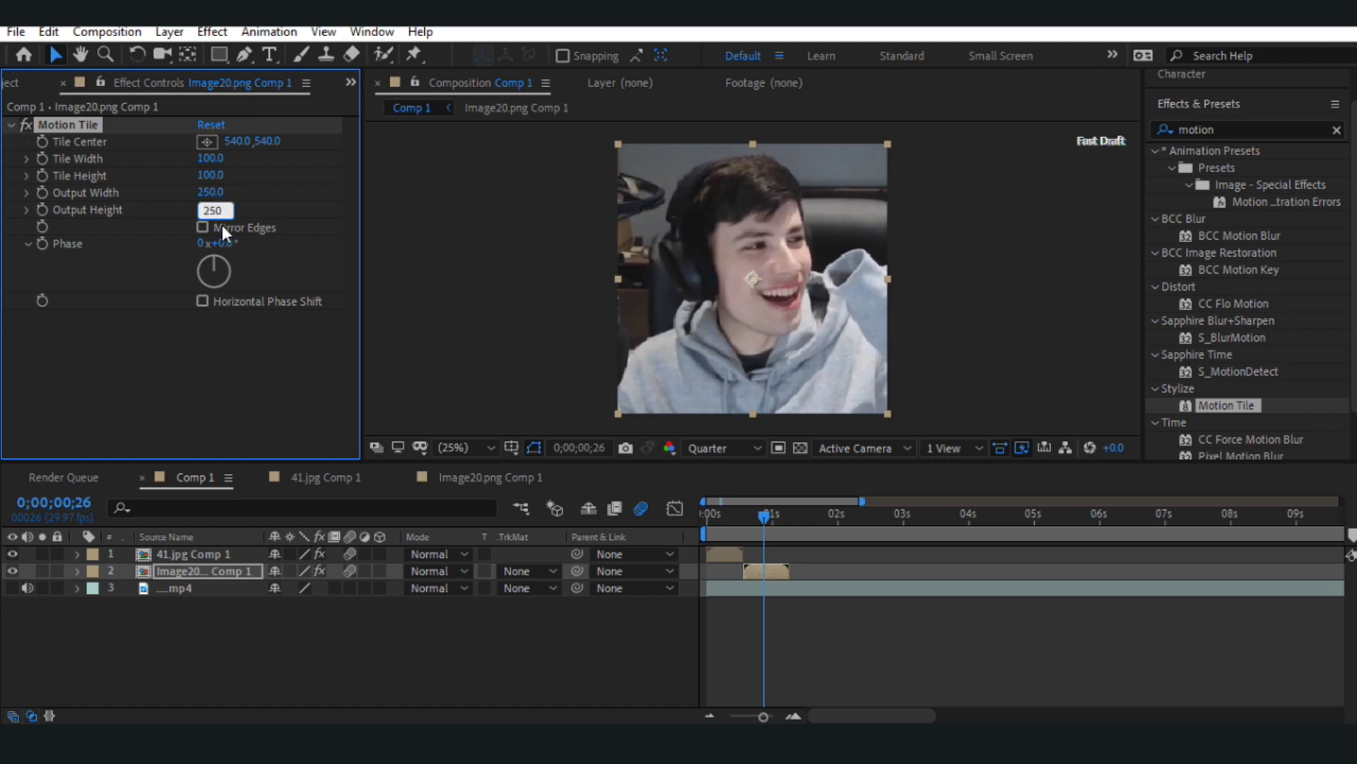
click(222, 226)
drag(736, 520, 700, 530)
click(732, 551)
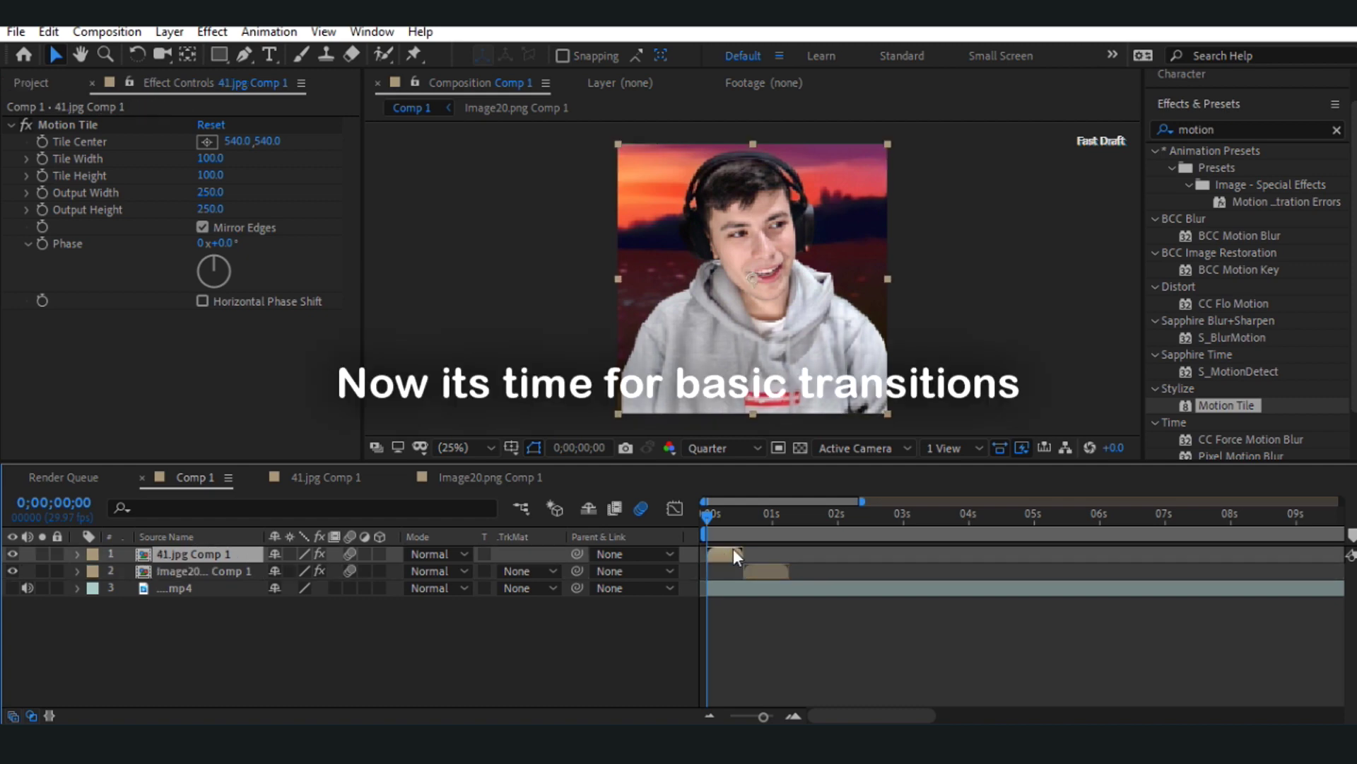
- Keyframe 41.jpg Comp 1's Scale at 100% on the layer start and 30% at frame 16
click(75, 554)
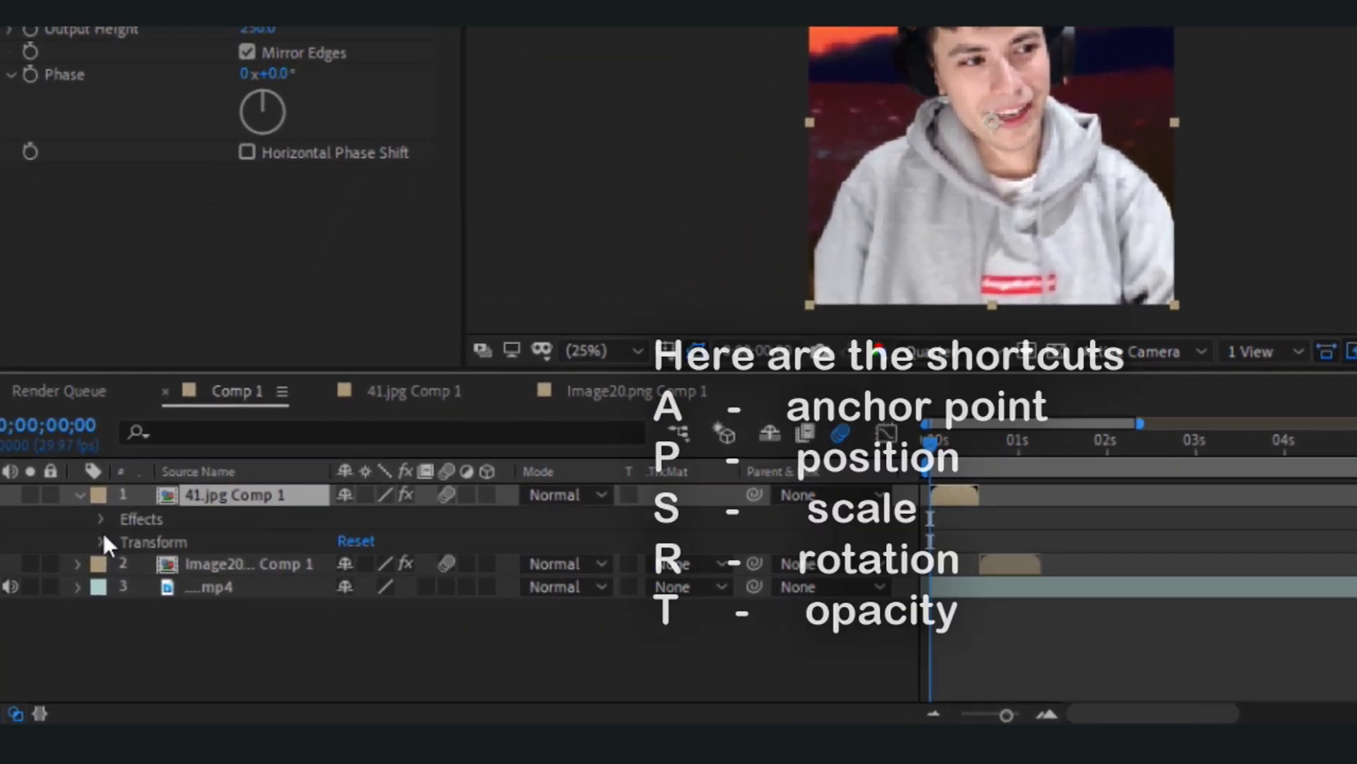
click(102, 542)
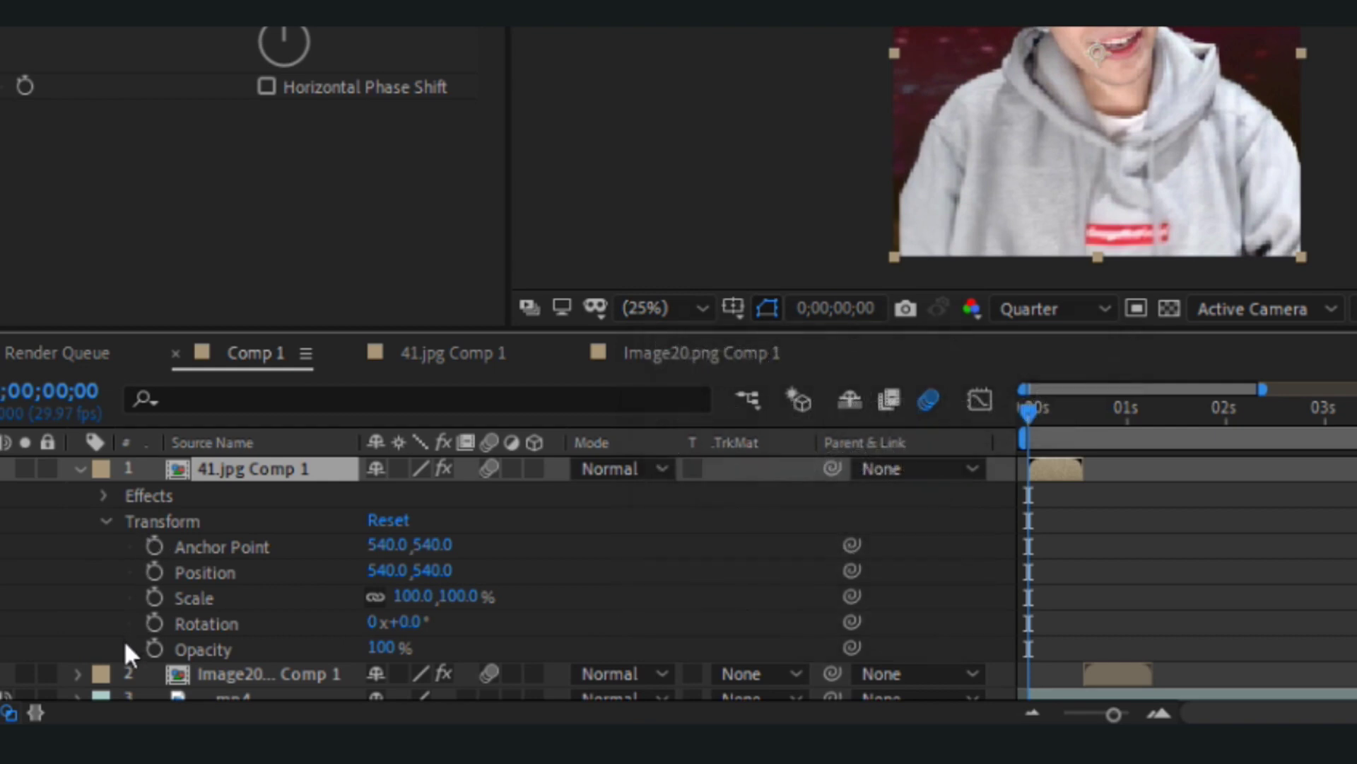
click(207, 600)
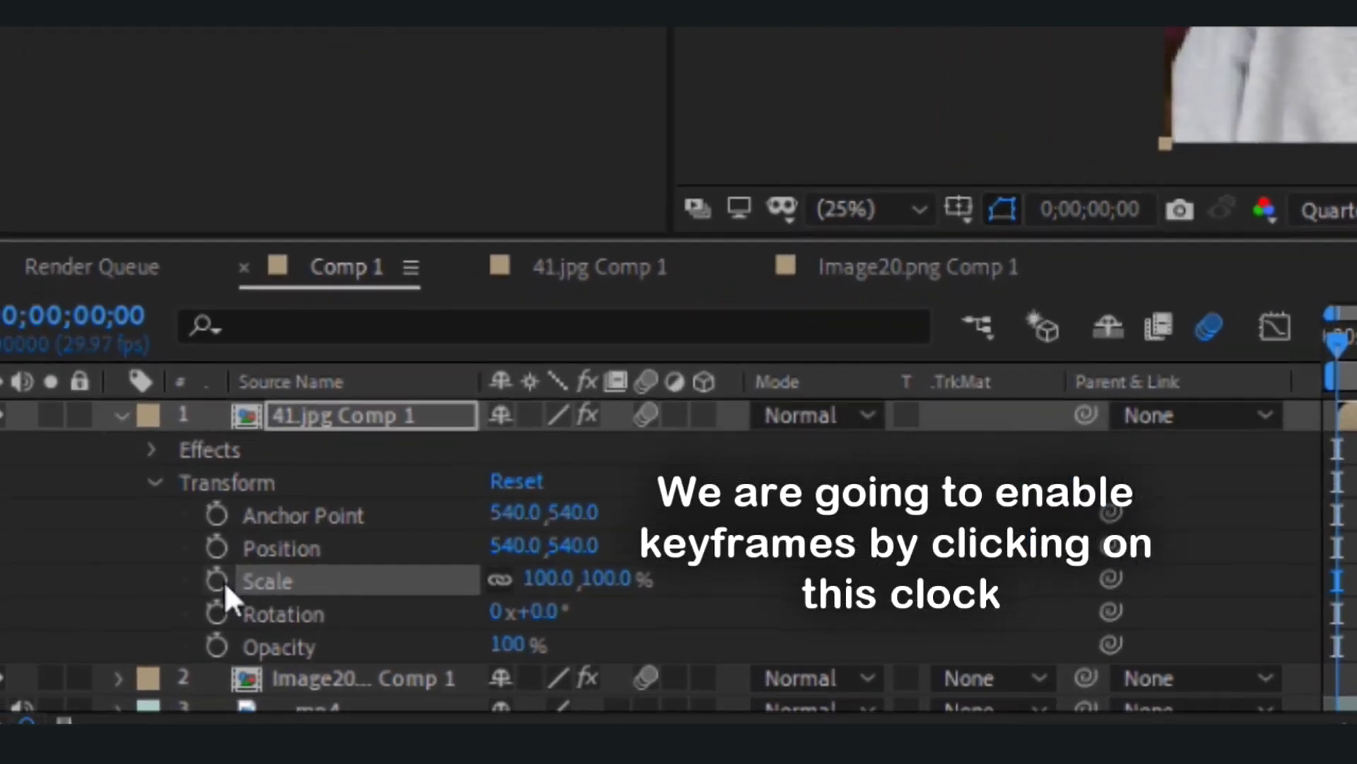
click(217, 581)
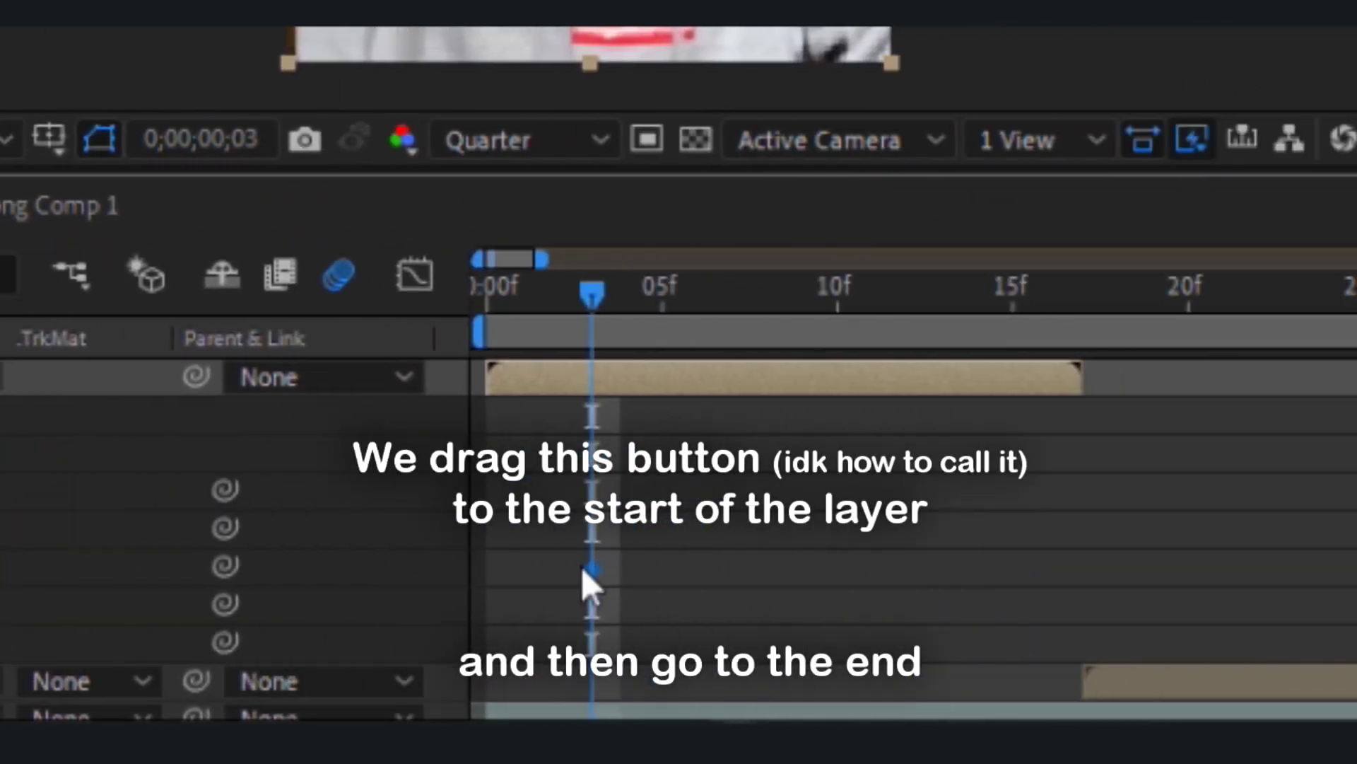
drag(1344, 569, 1275, 570)
drag(345, 594, 345, 596)
mouse_move(881, 300)
mouse_down()
mouse_move(902, 307)
mouse_move(883, 307)
mouse_up()
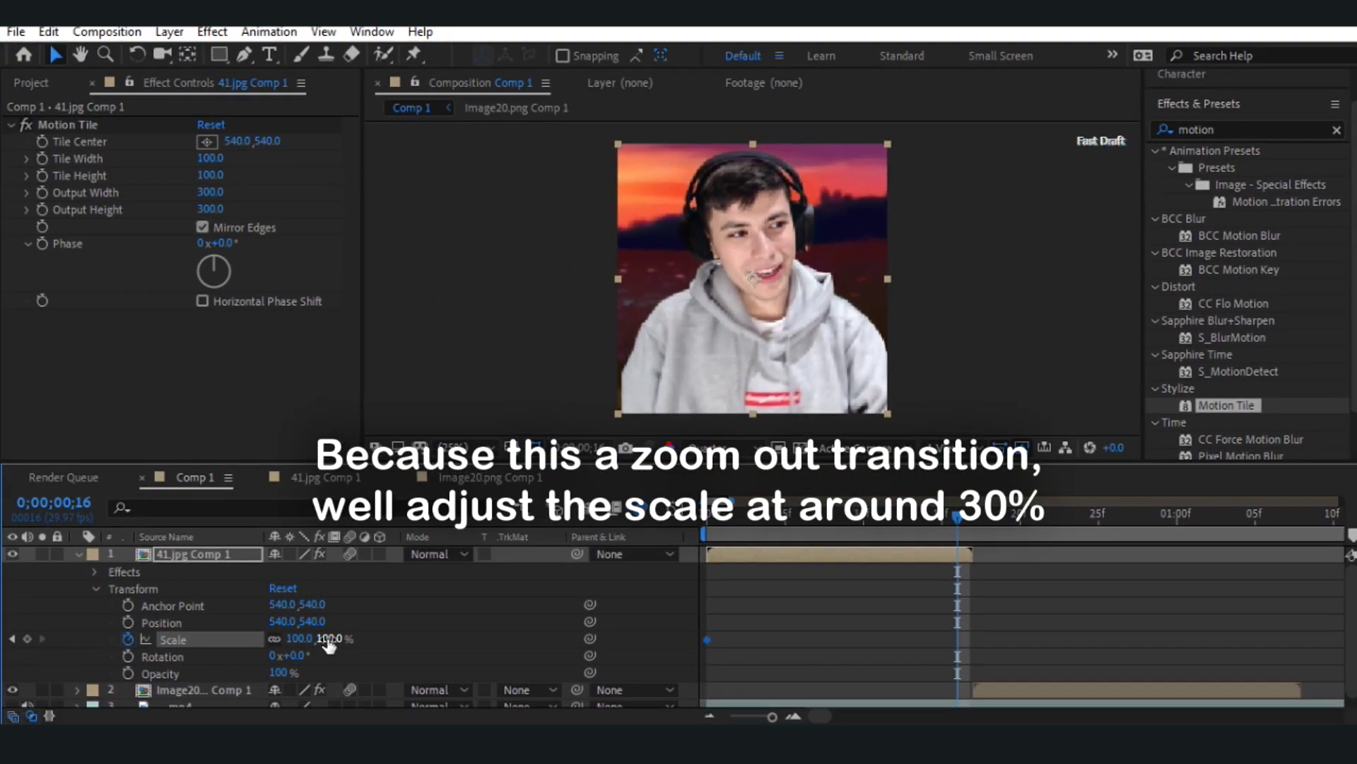
click(326, 638)
text(30)
key(Return)
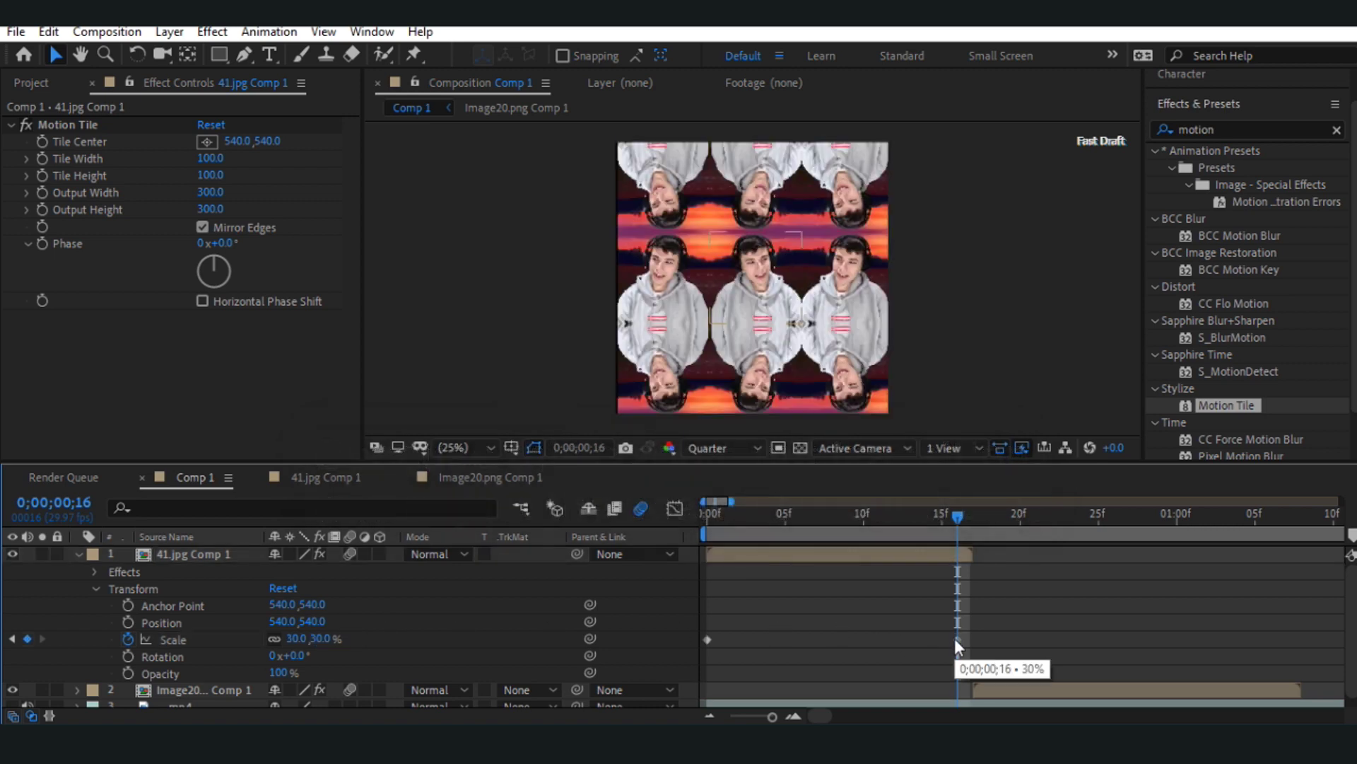
click(954, 637)
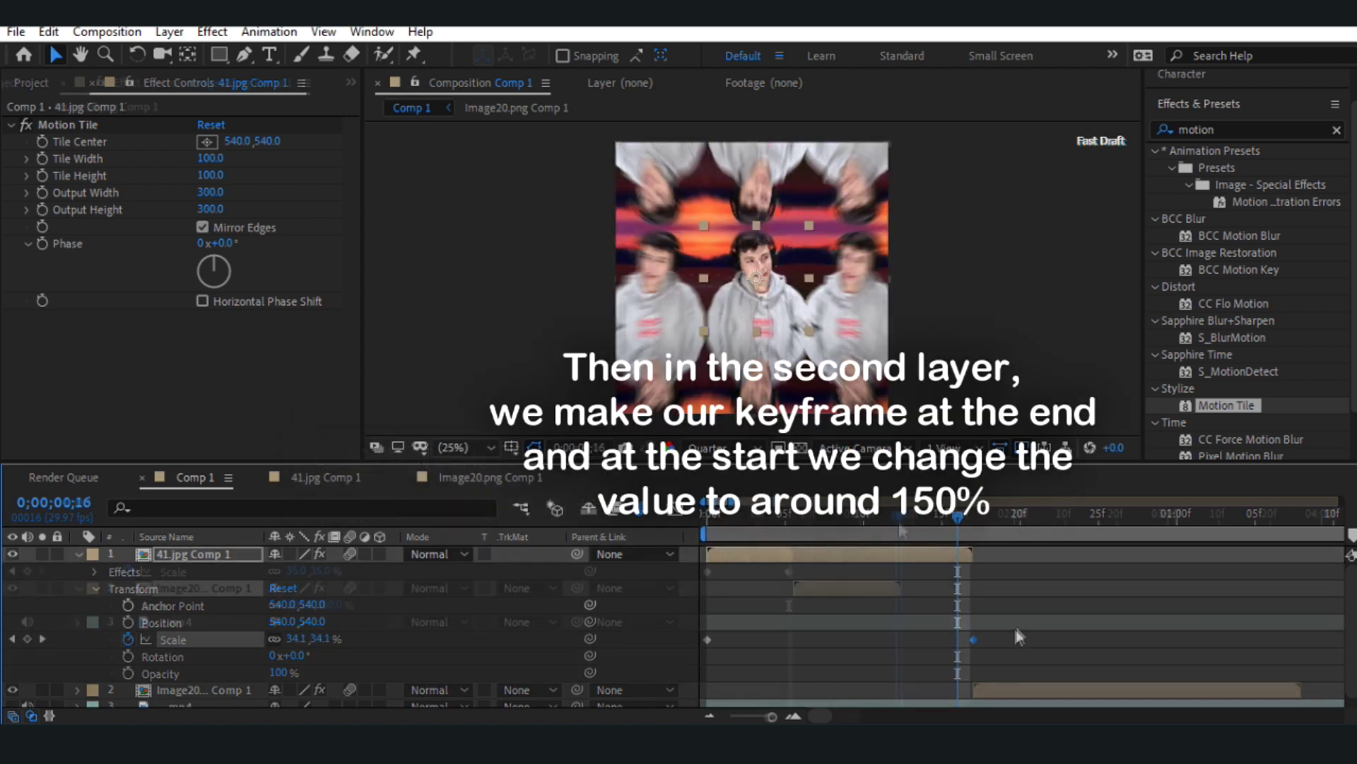
- Keyframe Image20.png Comp 1's Scale at 100% on the layer end and 170% at its start
click(128, 605)
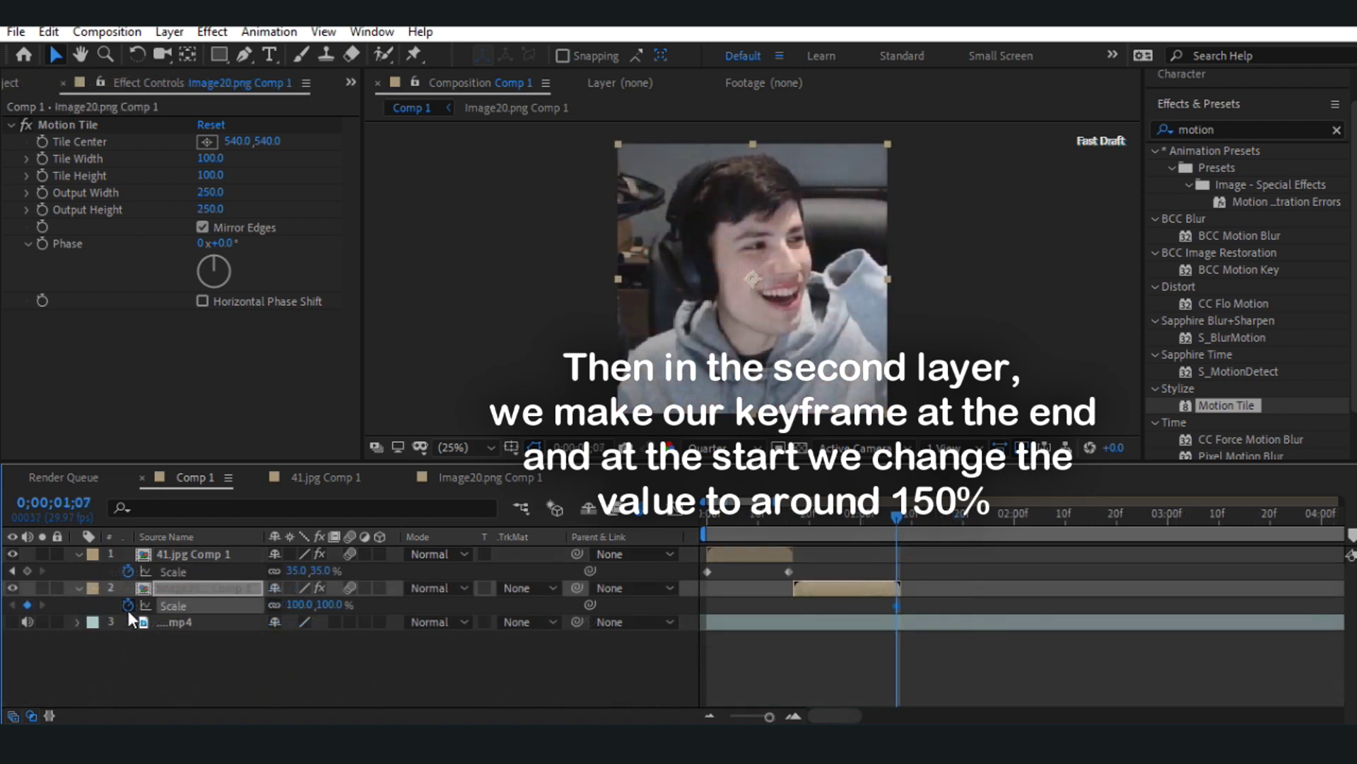
click(795, 529)
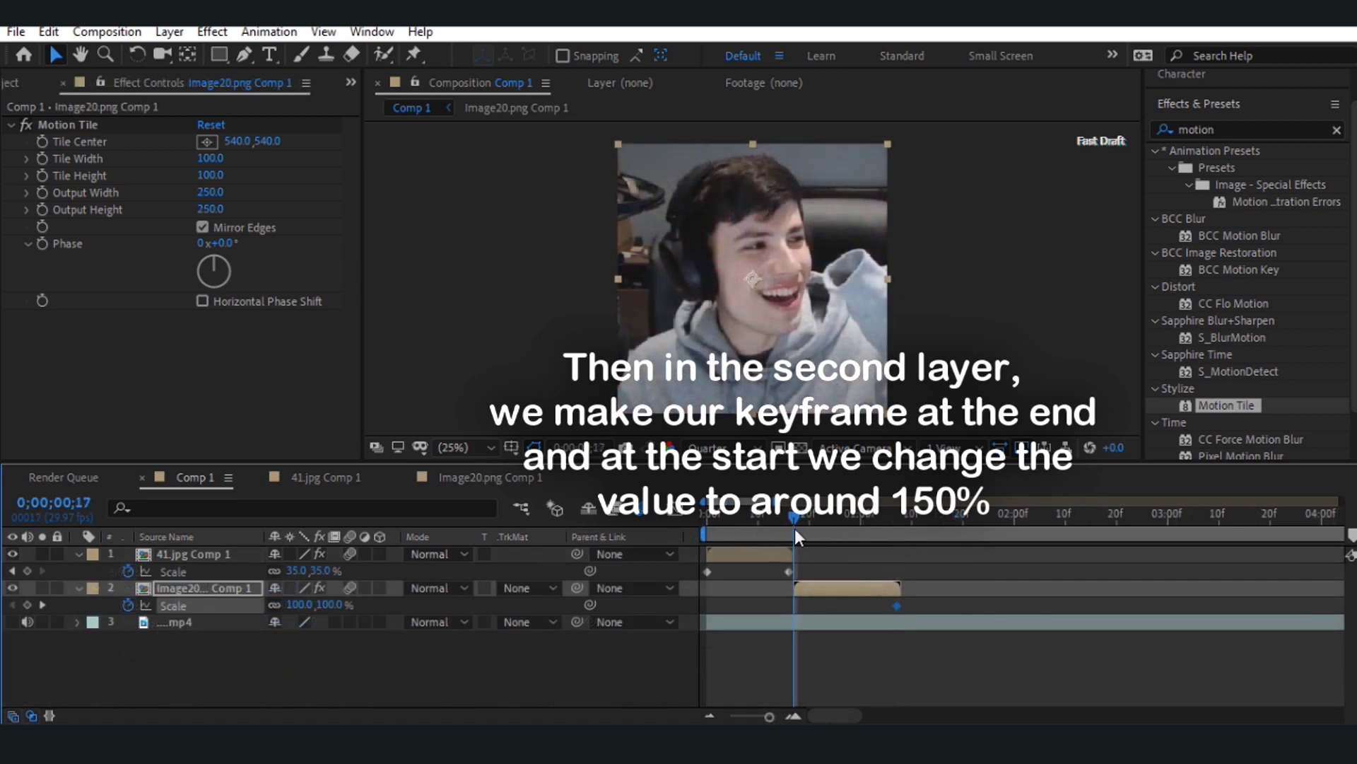
click(325, 605)
text(15)
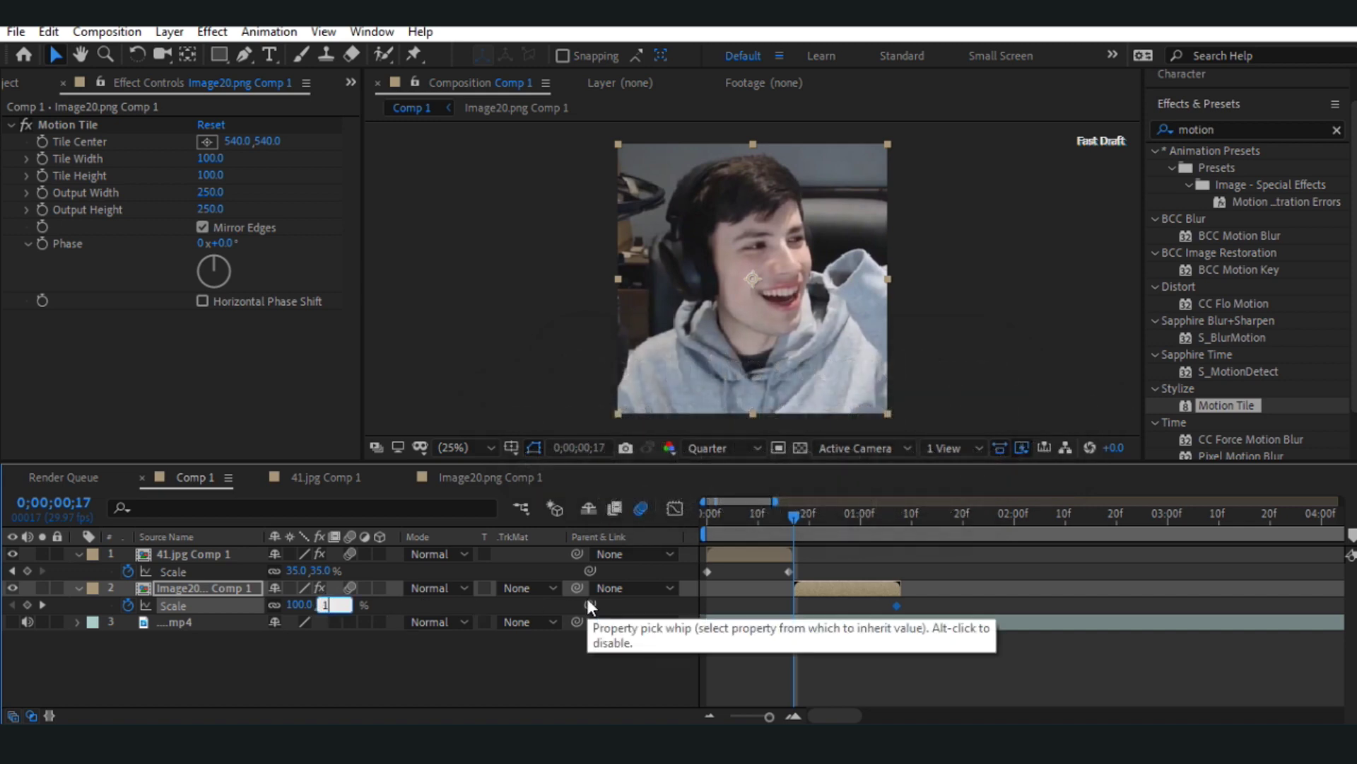
key(BackSpace)
text(70)
click(823, 600)
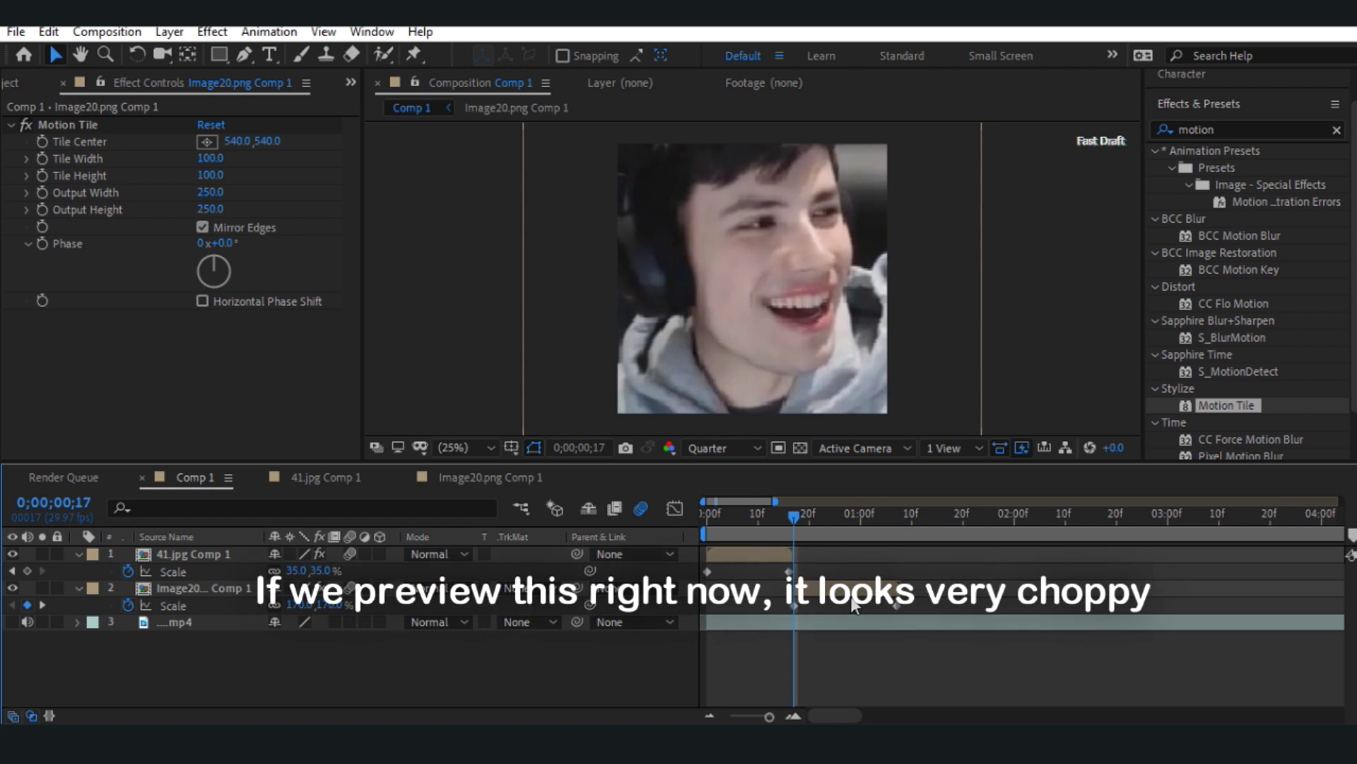
- Preview the zoom transition, then apply Easy Ease to all four Scale keyframes on both photo layers
key(space)
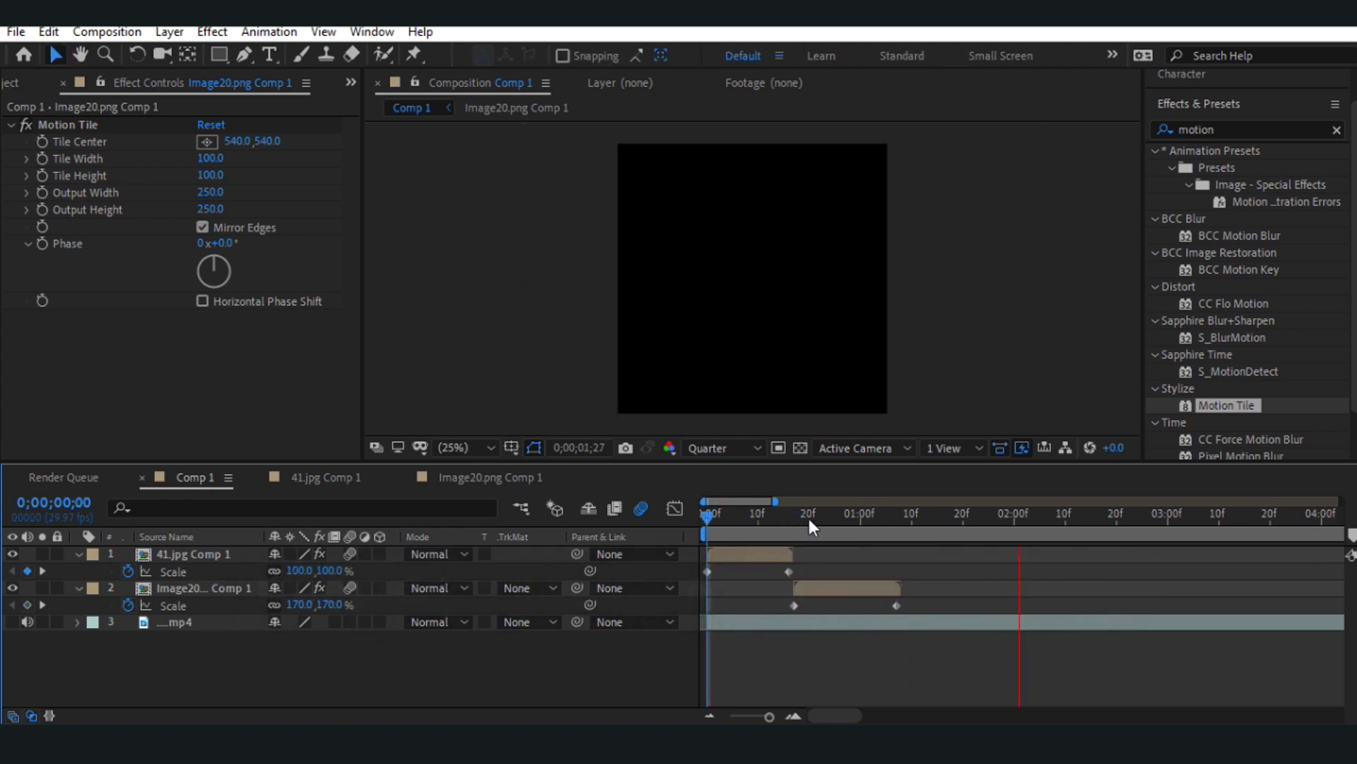
drag(809, 519, 818, 515)
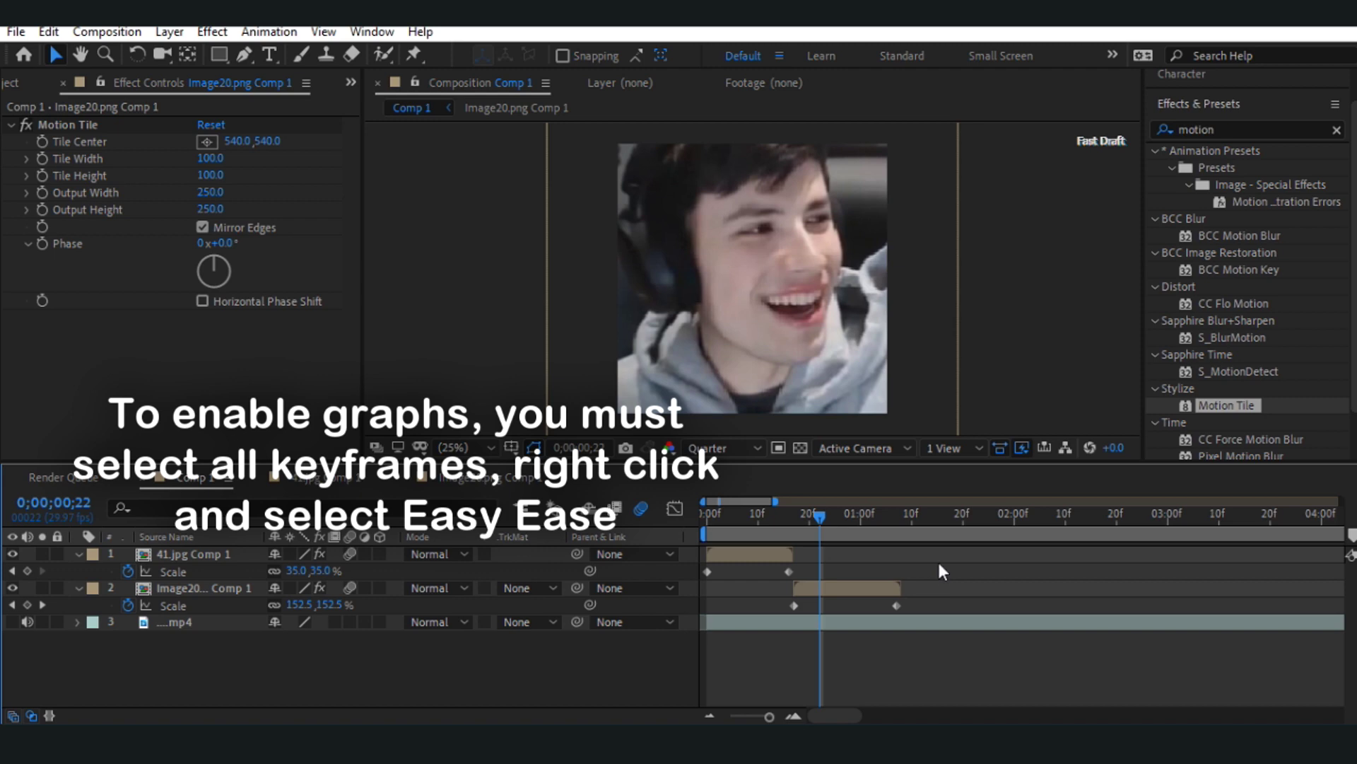
drag(937, 559, 692, 605)
right_click(707, 569)
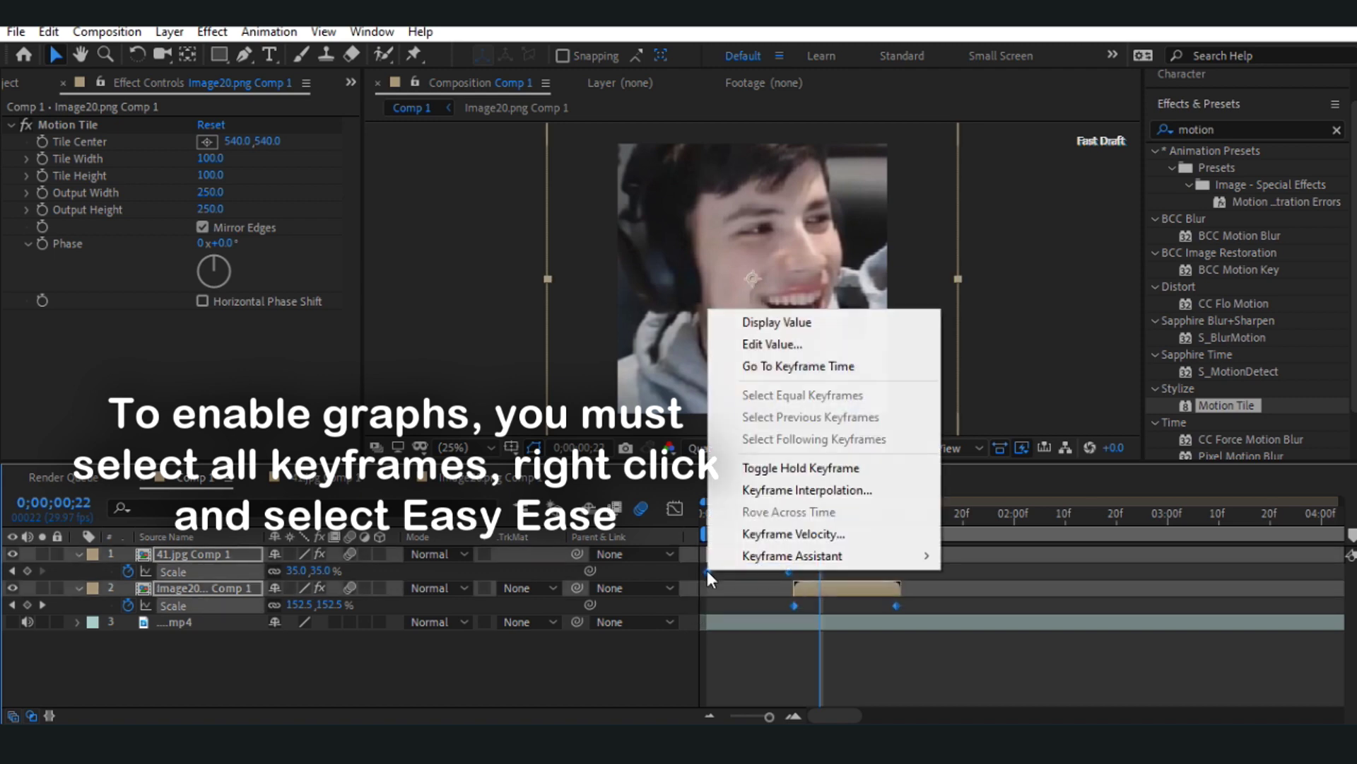
mouse_move(719, 558)
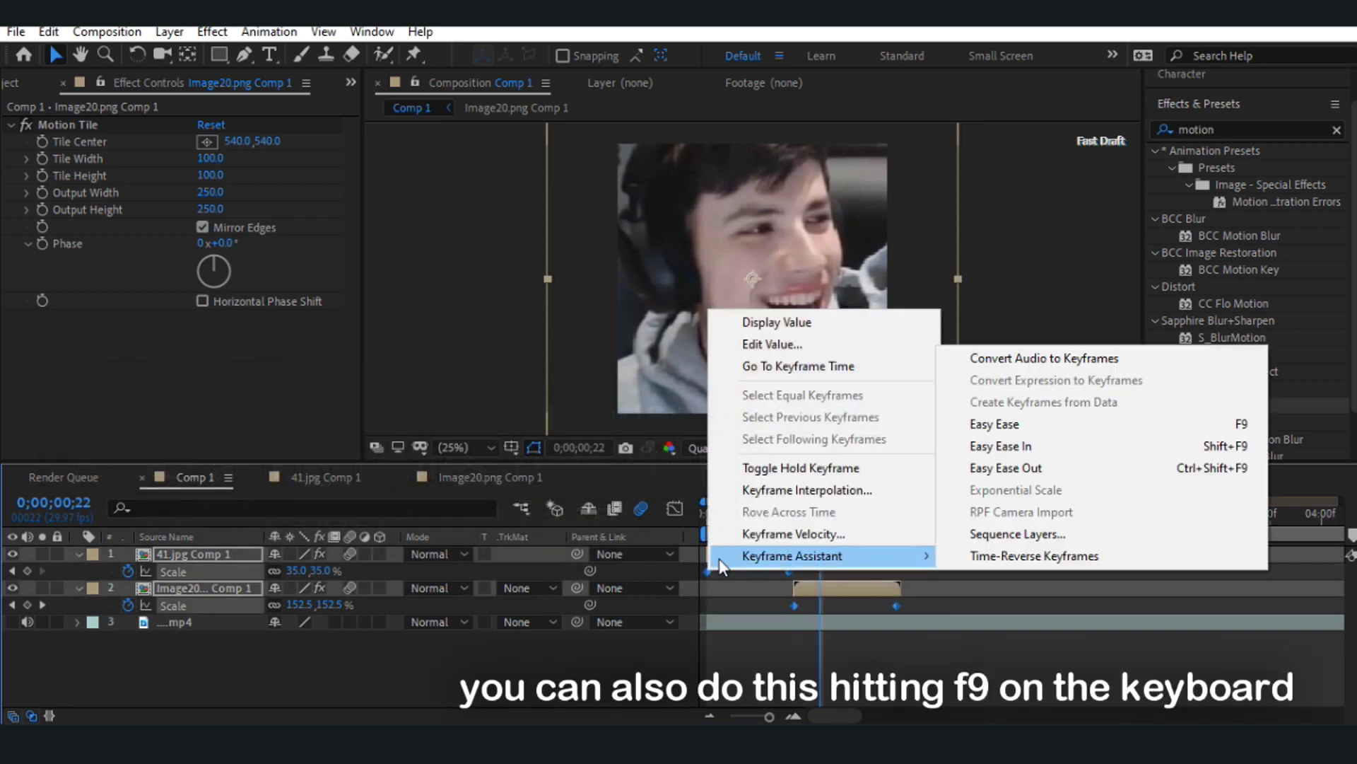
click(1008, 423)
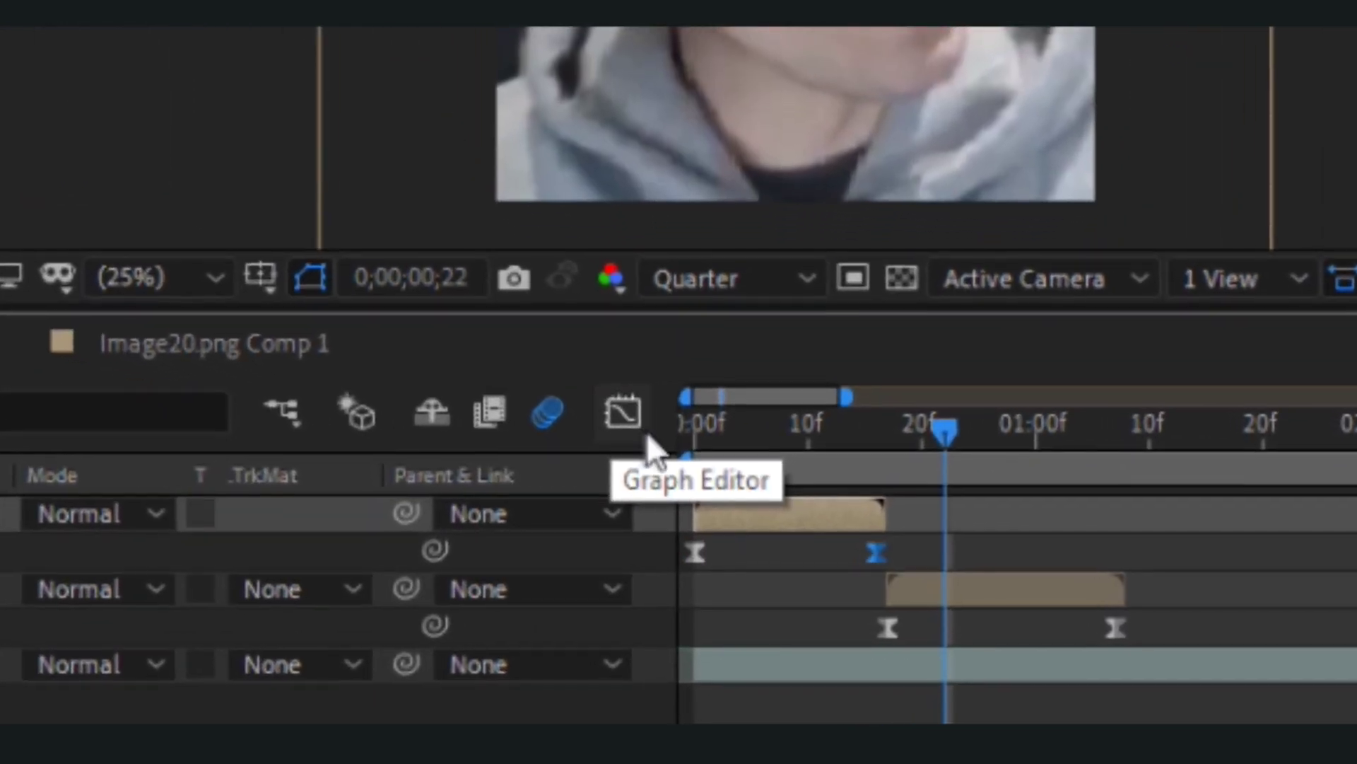
- Show 41.jpg Comp 1's Scale value graph in the Graph Editor, zoomed on the first transition
click(640, 431)
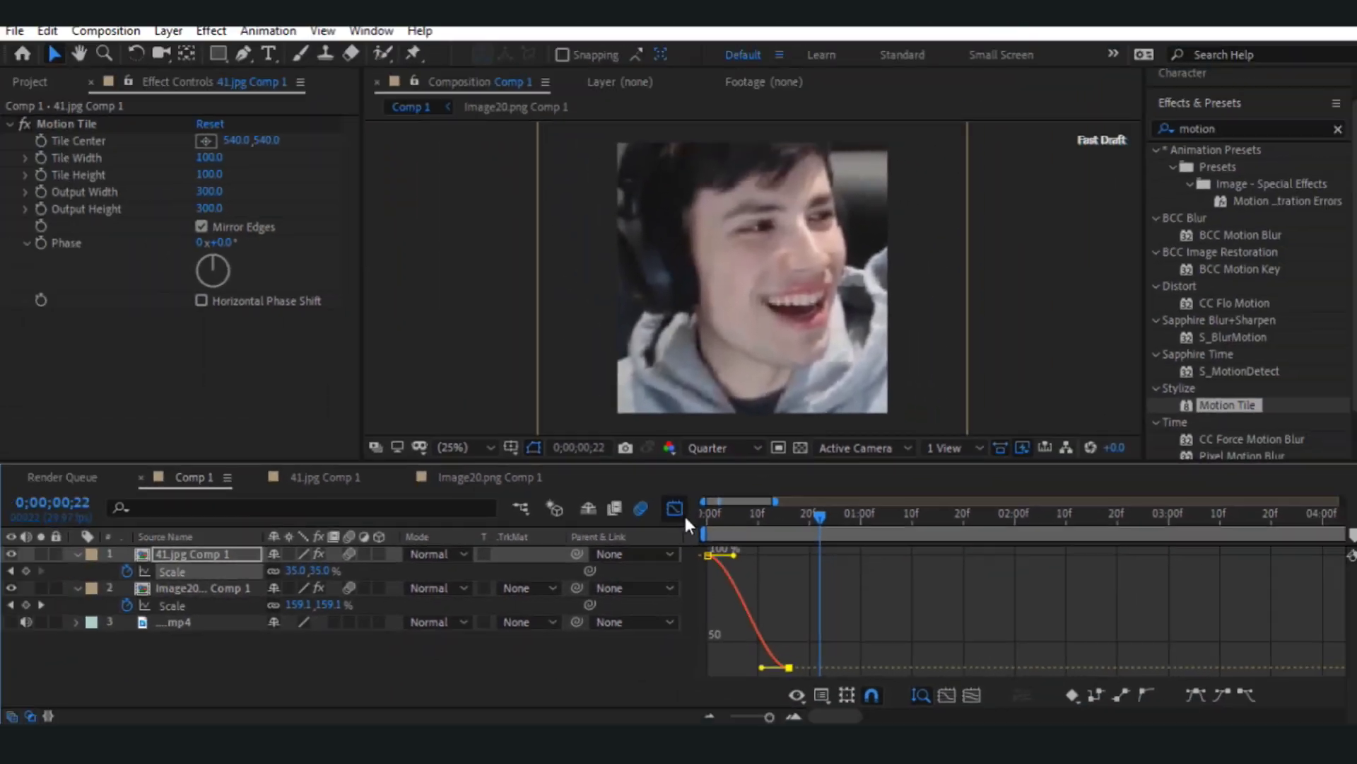
click(747, 527)
drag(769, 717, 772, 716)
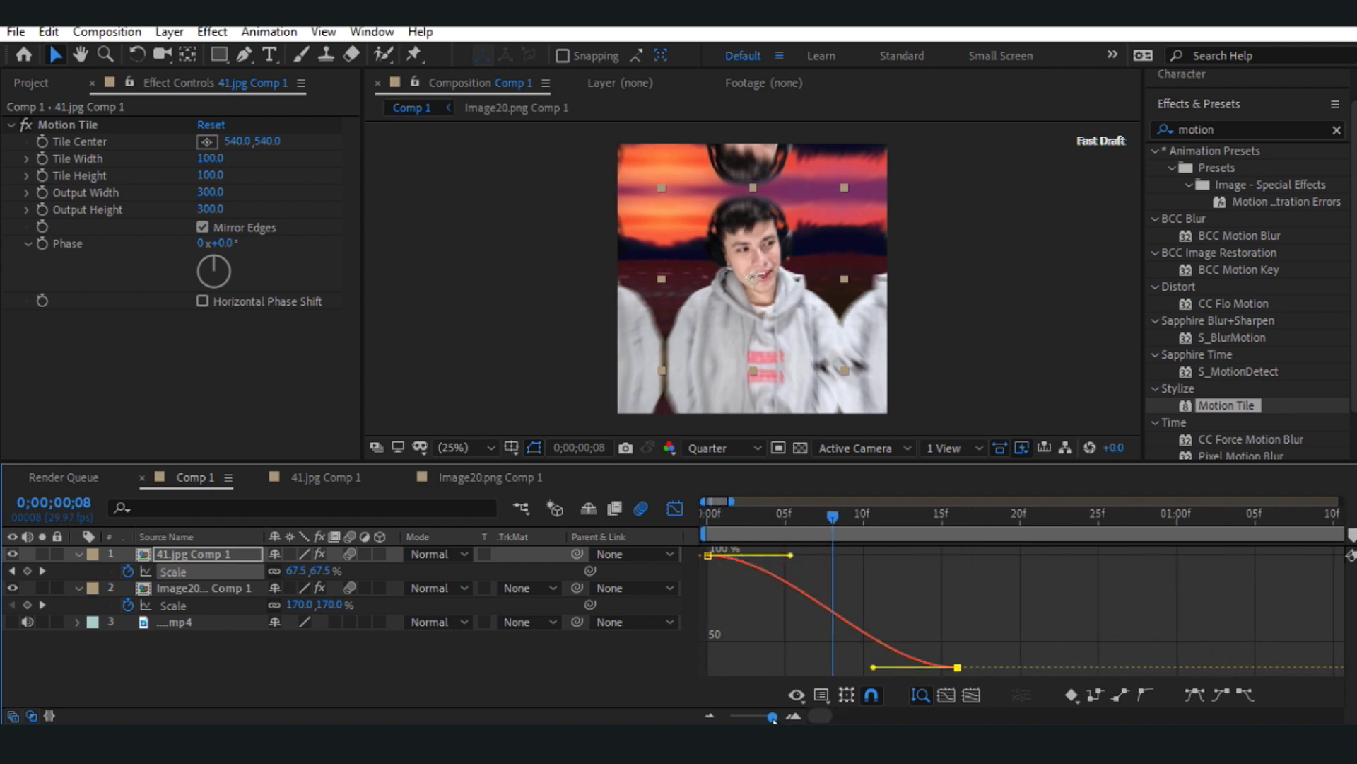
click(818, 692)
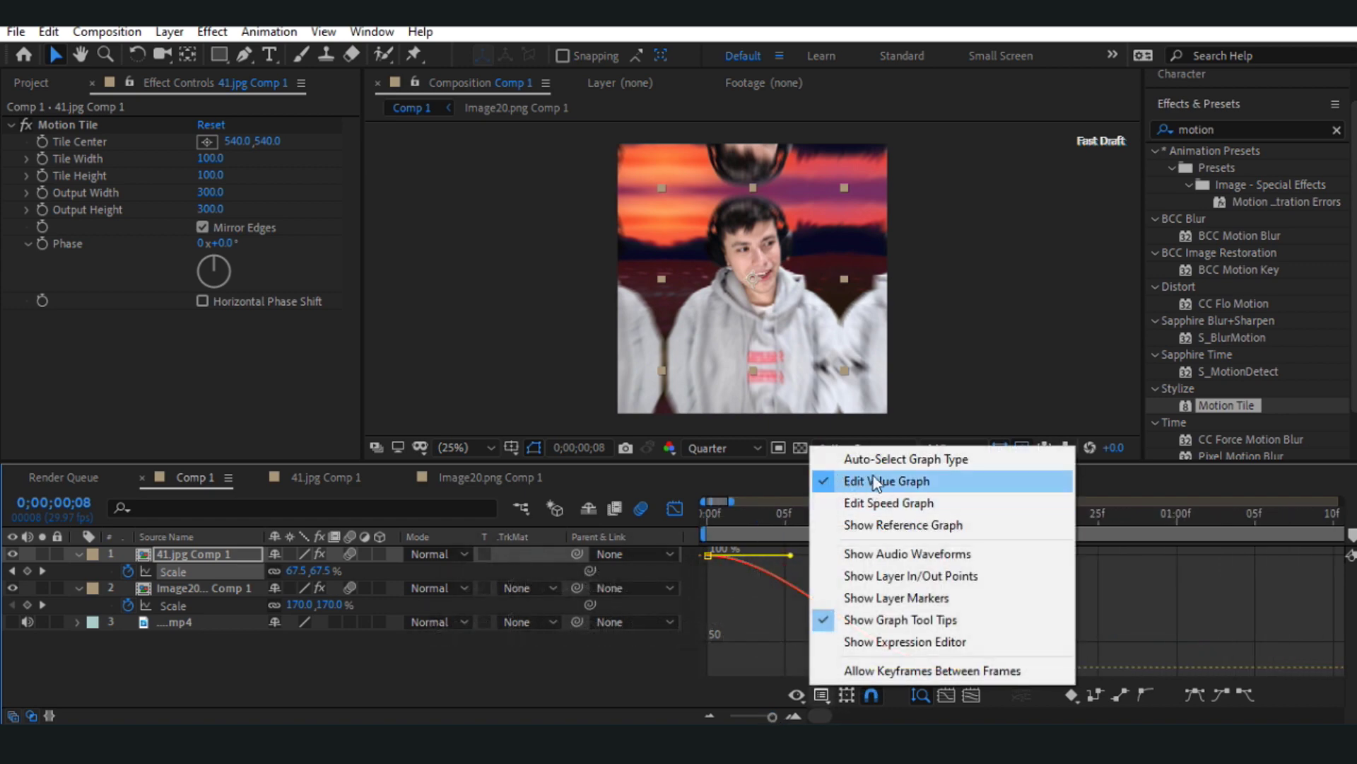
click(817, 693)
click(816, 693)
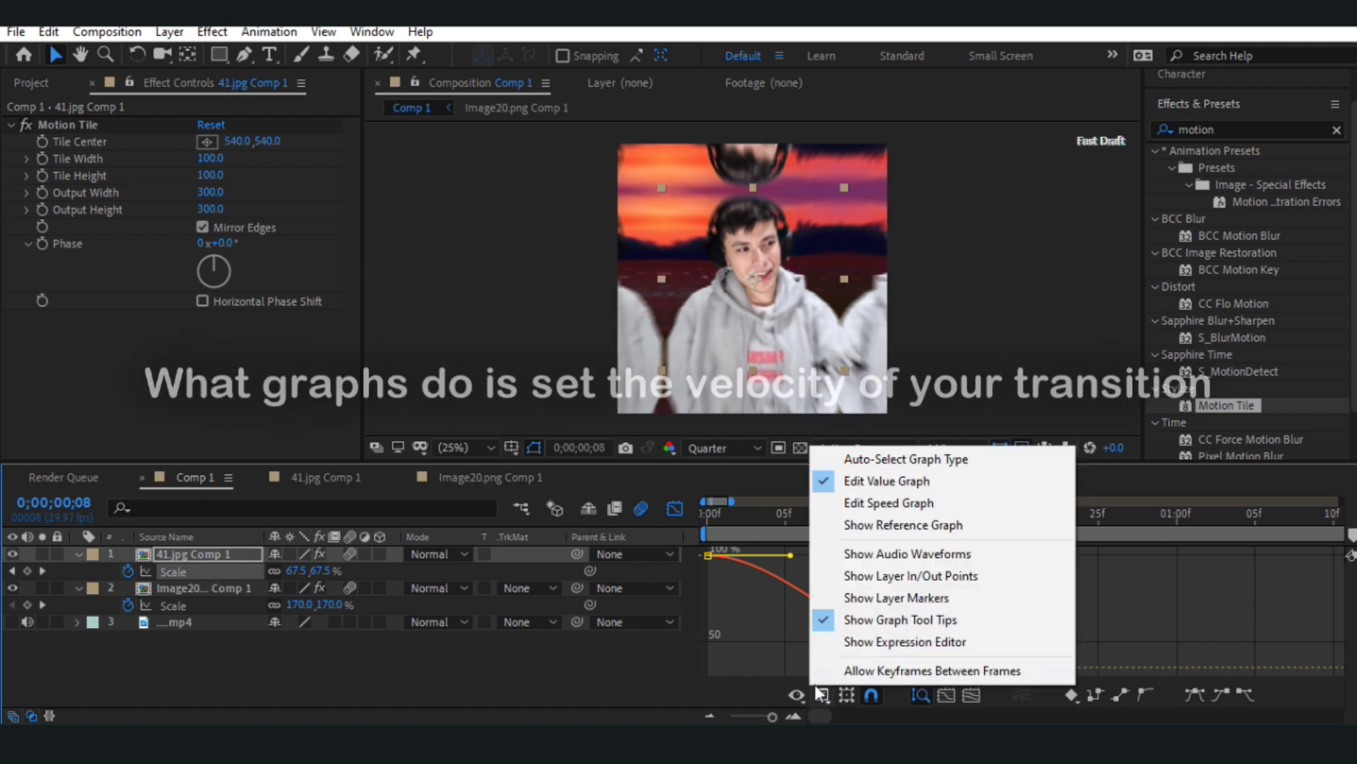
click(785, 650)
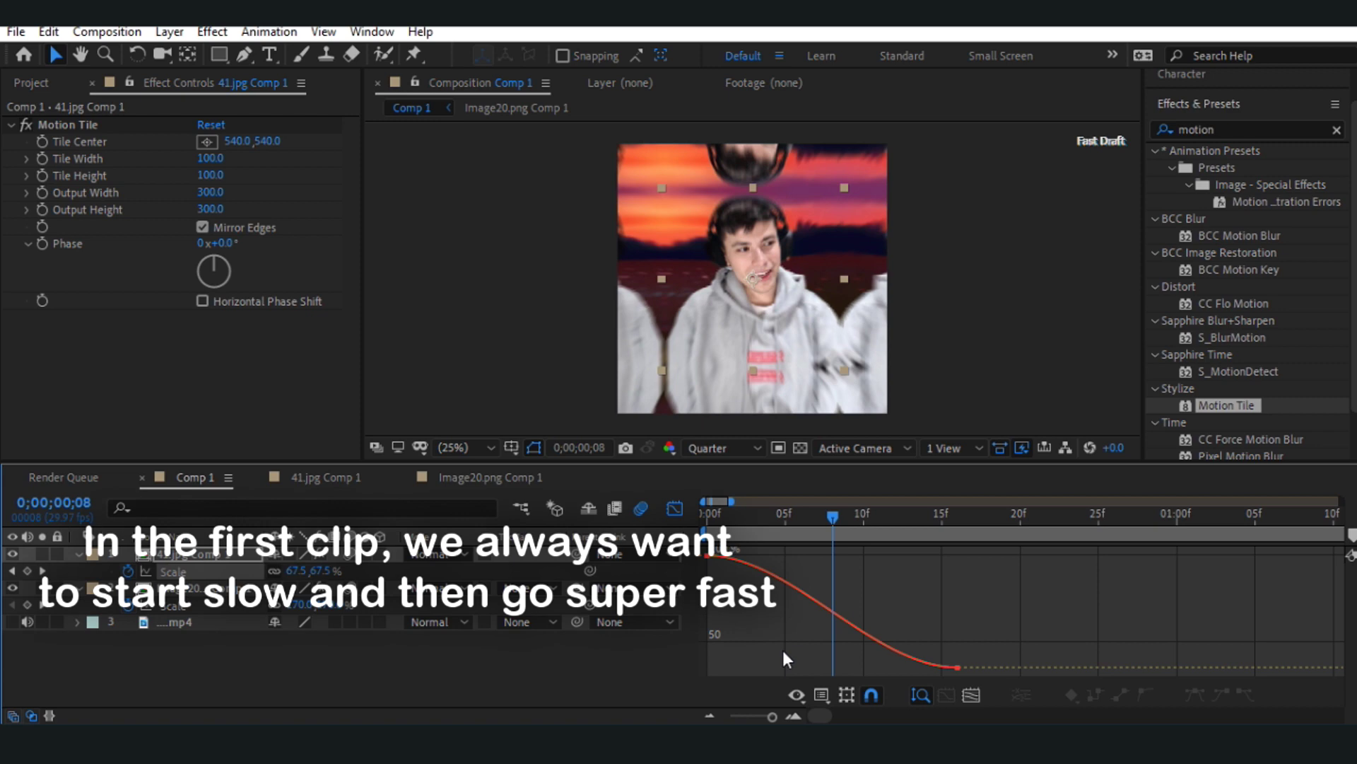
- Reshape the Scale curve's handles to hold slowly near 100% before dropping sharply to 30%
mouse_move(711, 559)
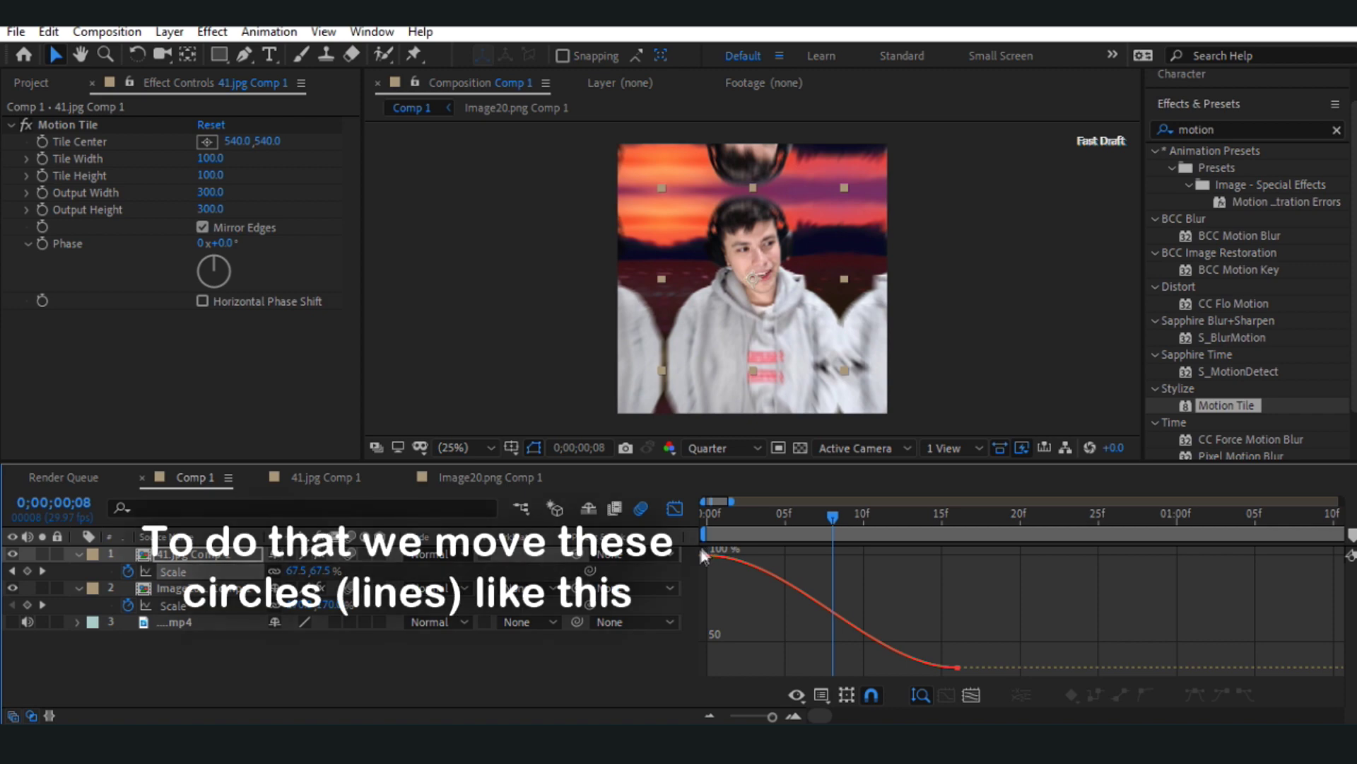
drag(698, 543, 984, 677)
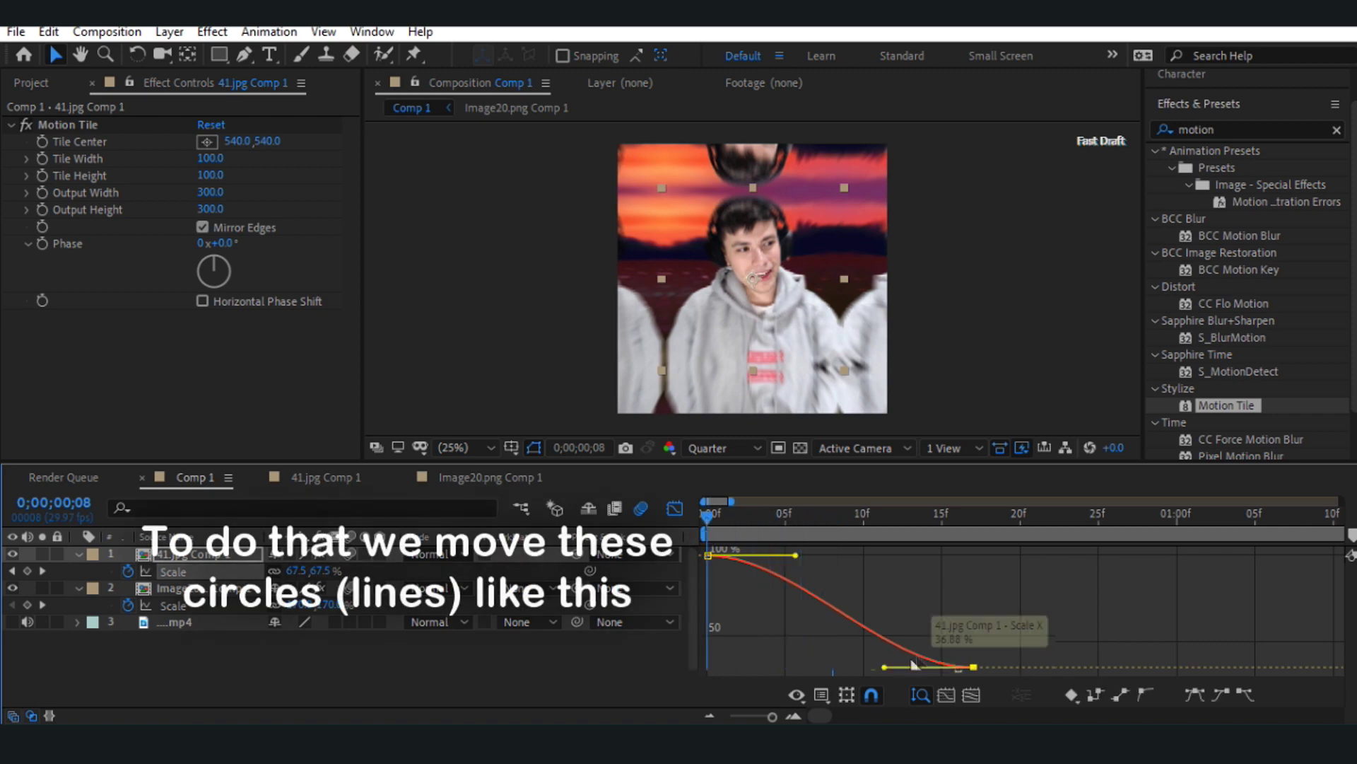
drag(884, 667, 958, 574)
drag(795, 555, 852, 557)
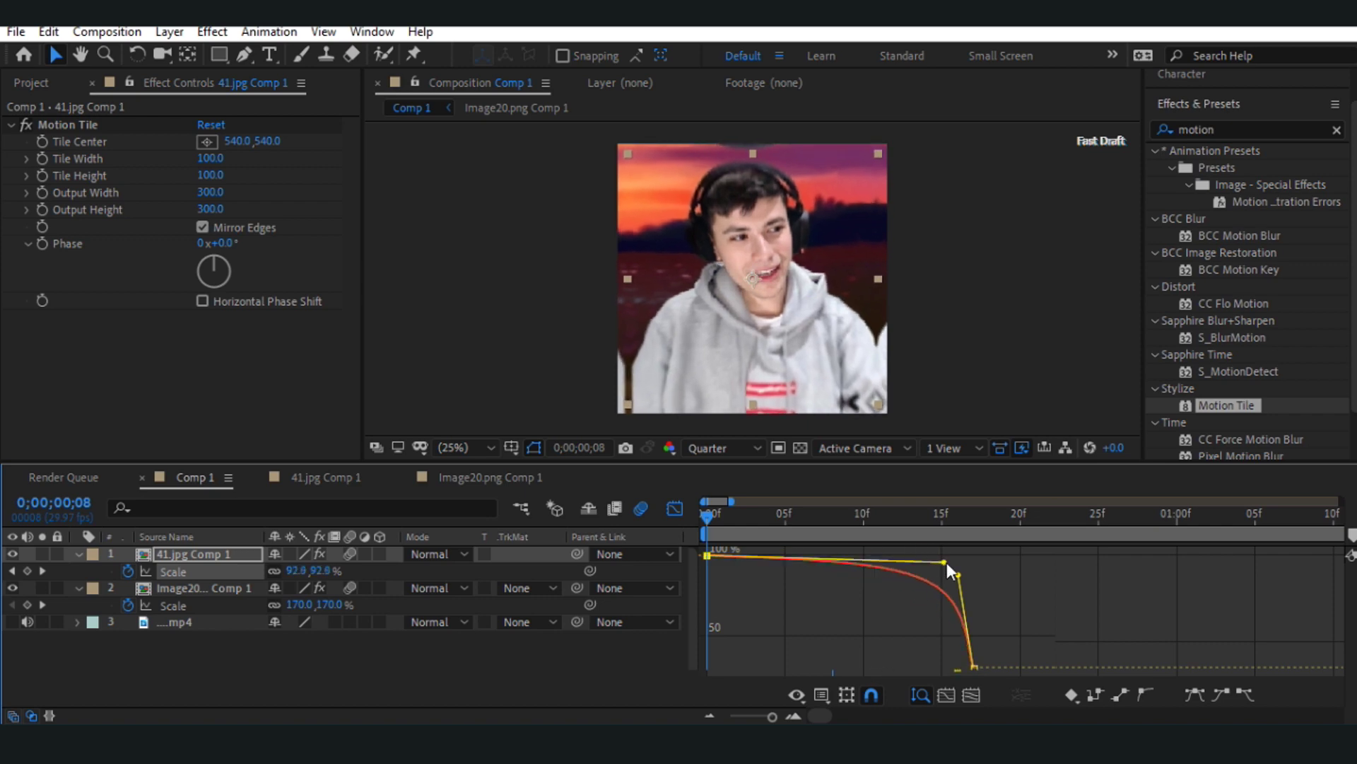
click(965, 587)
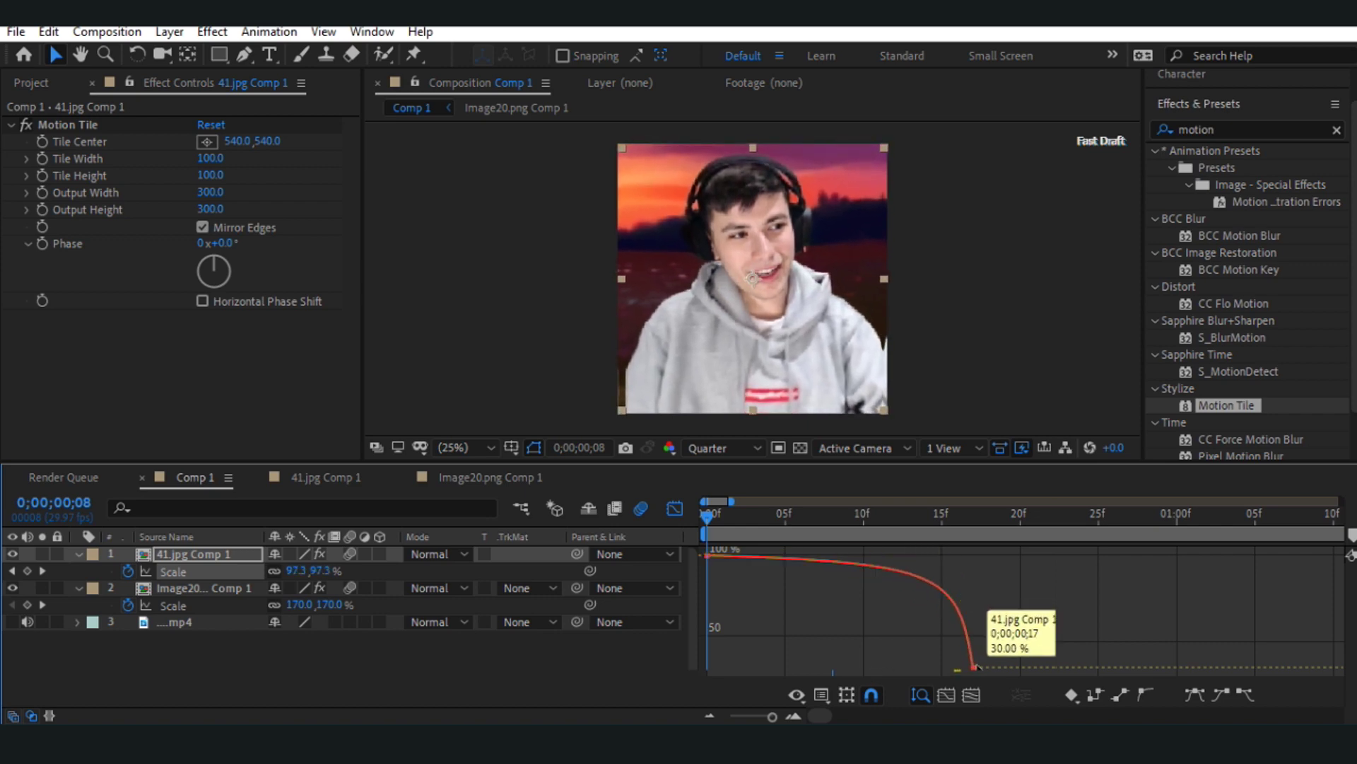
click(968, 606)
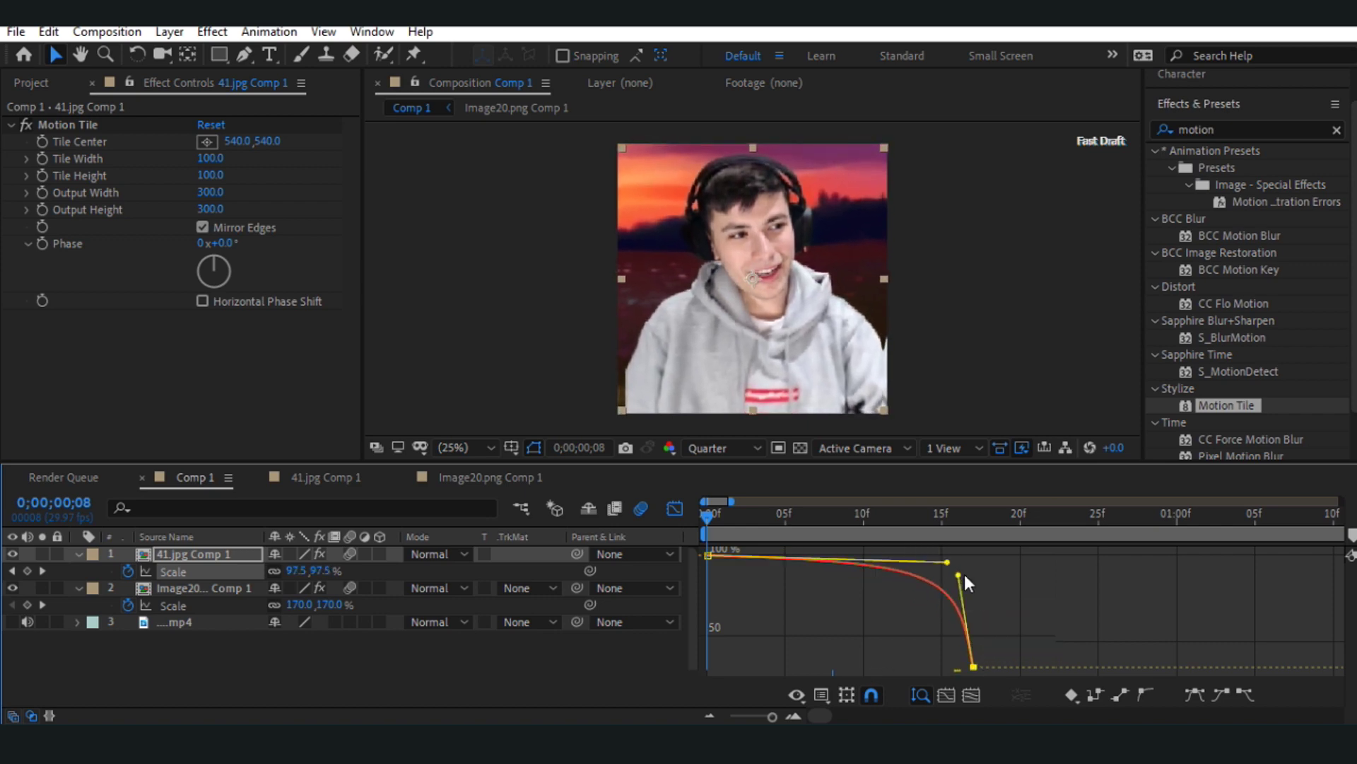
click(685, 512)
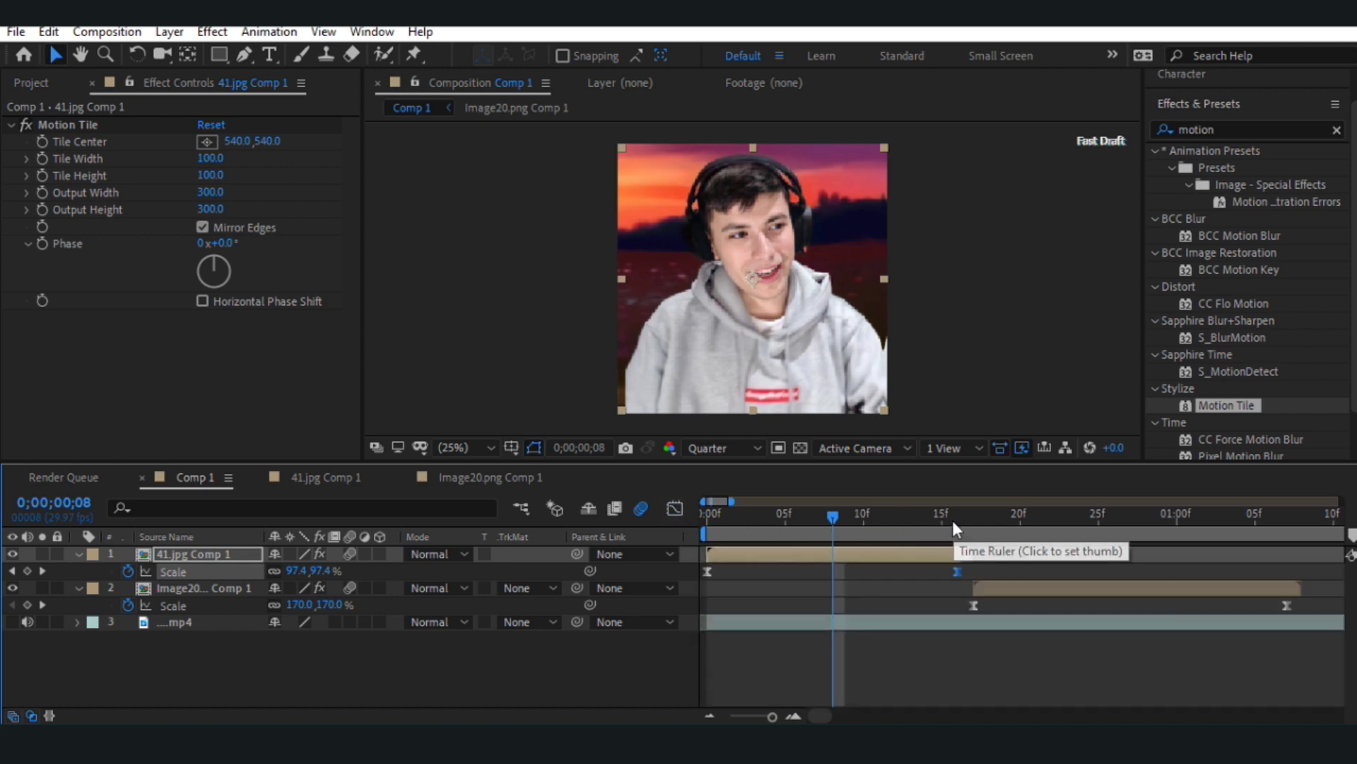
- Reshape Image20.png Comp 1's Scale curve at frame 17 to drop fast from 170% and settle slowly into 100%
click(971, 532)
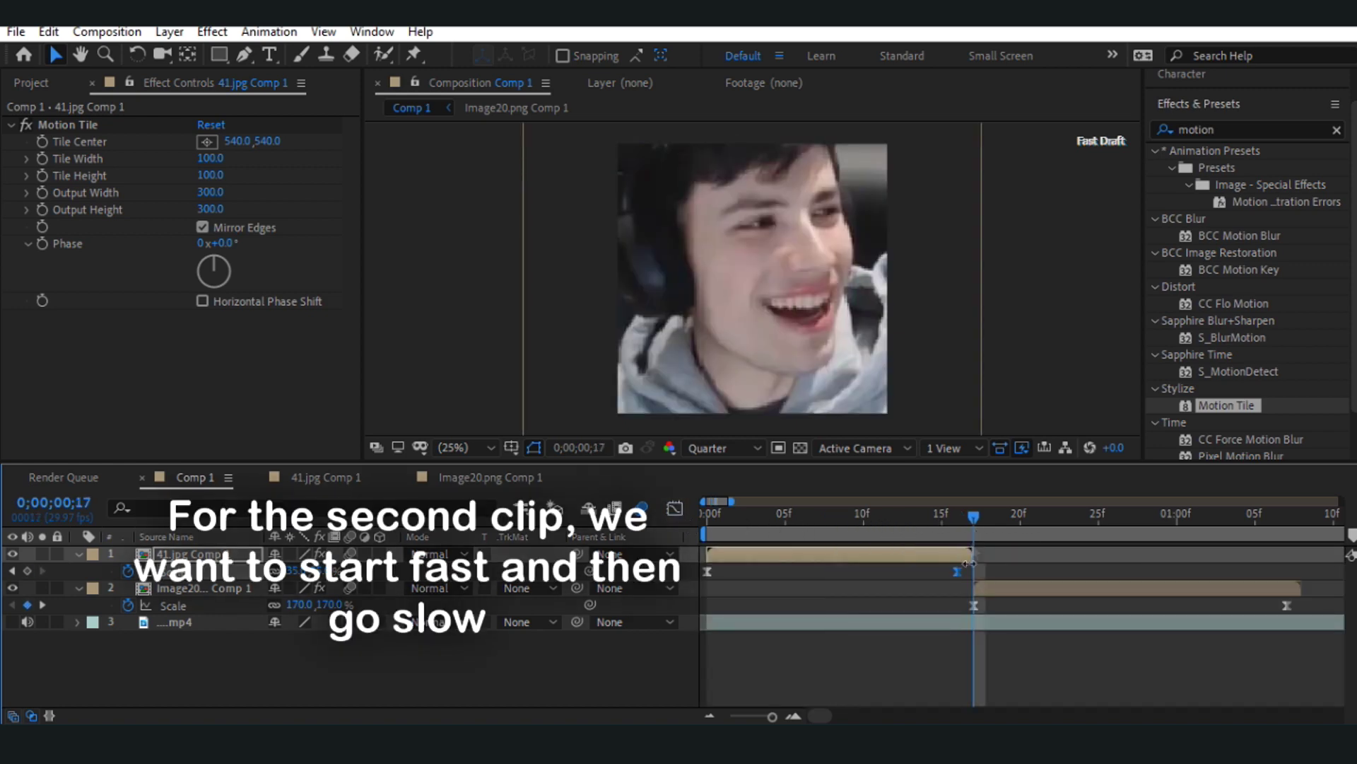
click(975, 605)
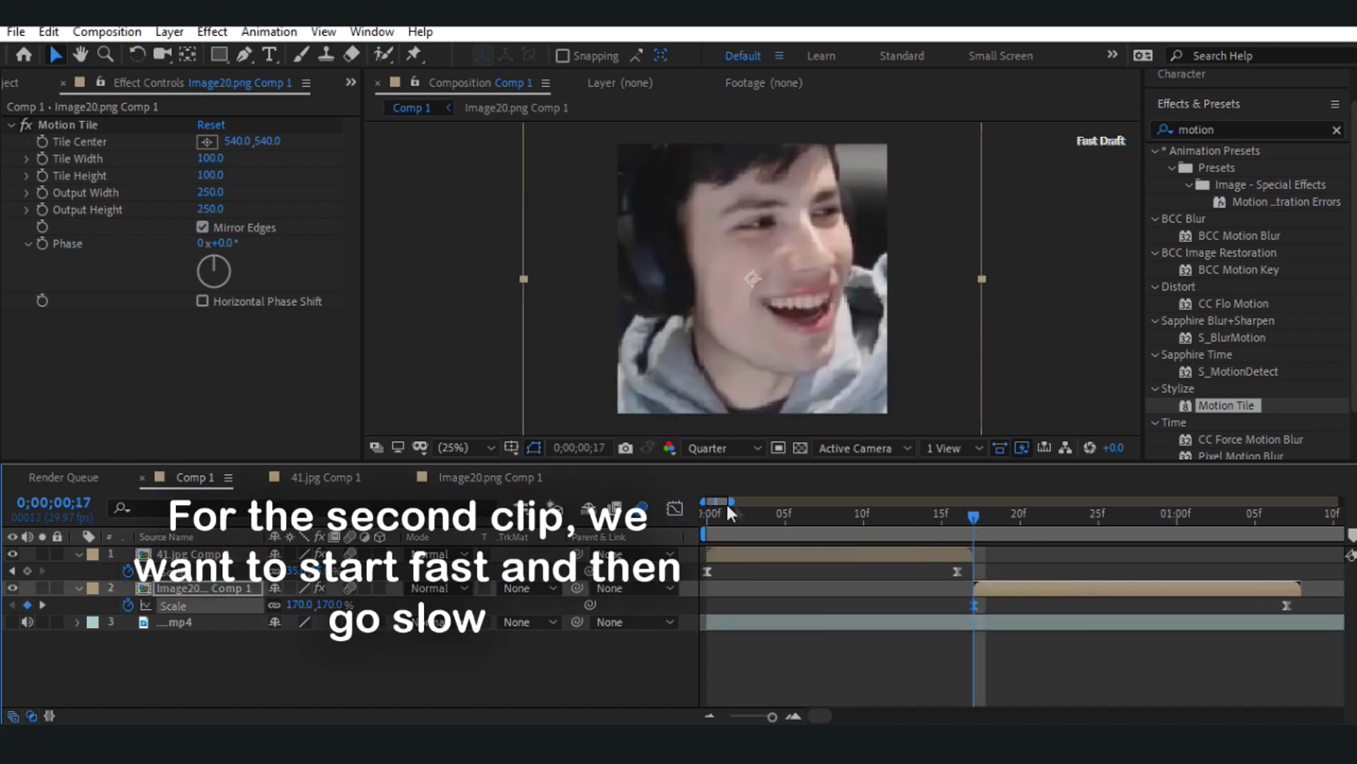
click(678, 508)
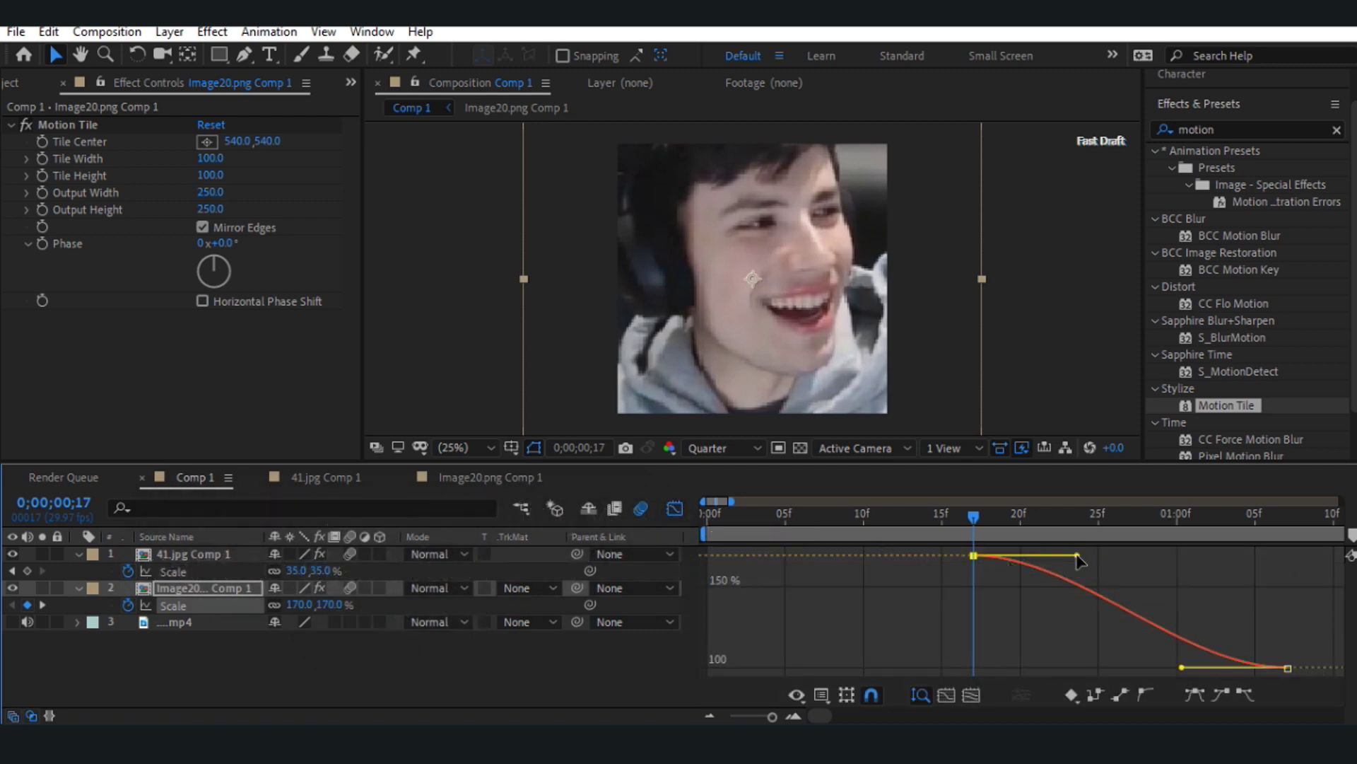
drag(1077, 556, 982, 657)
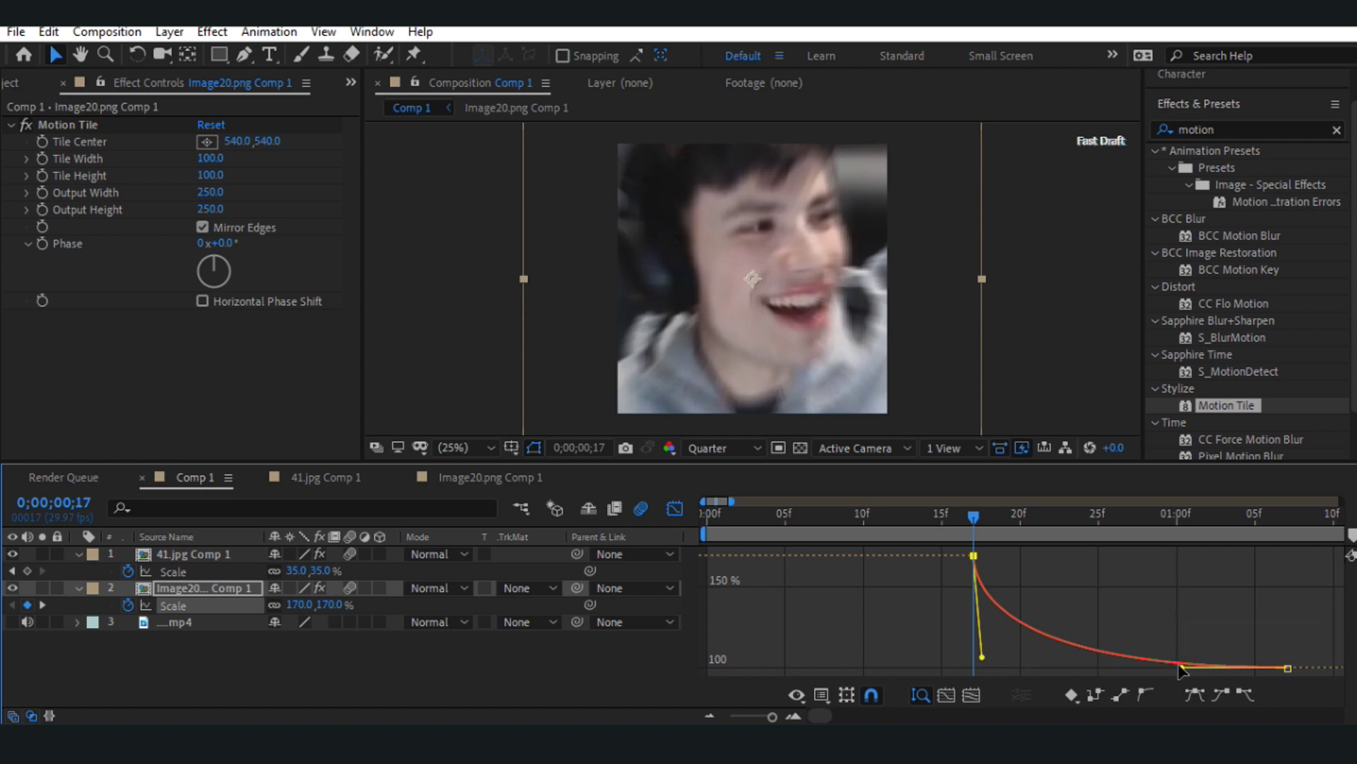
drag(1182, 666, 996, 659)
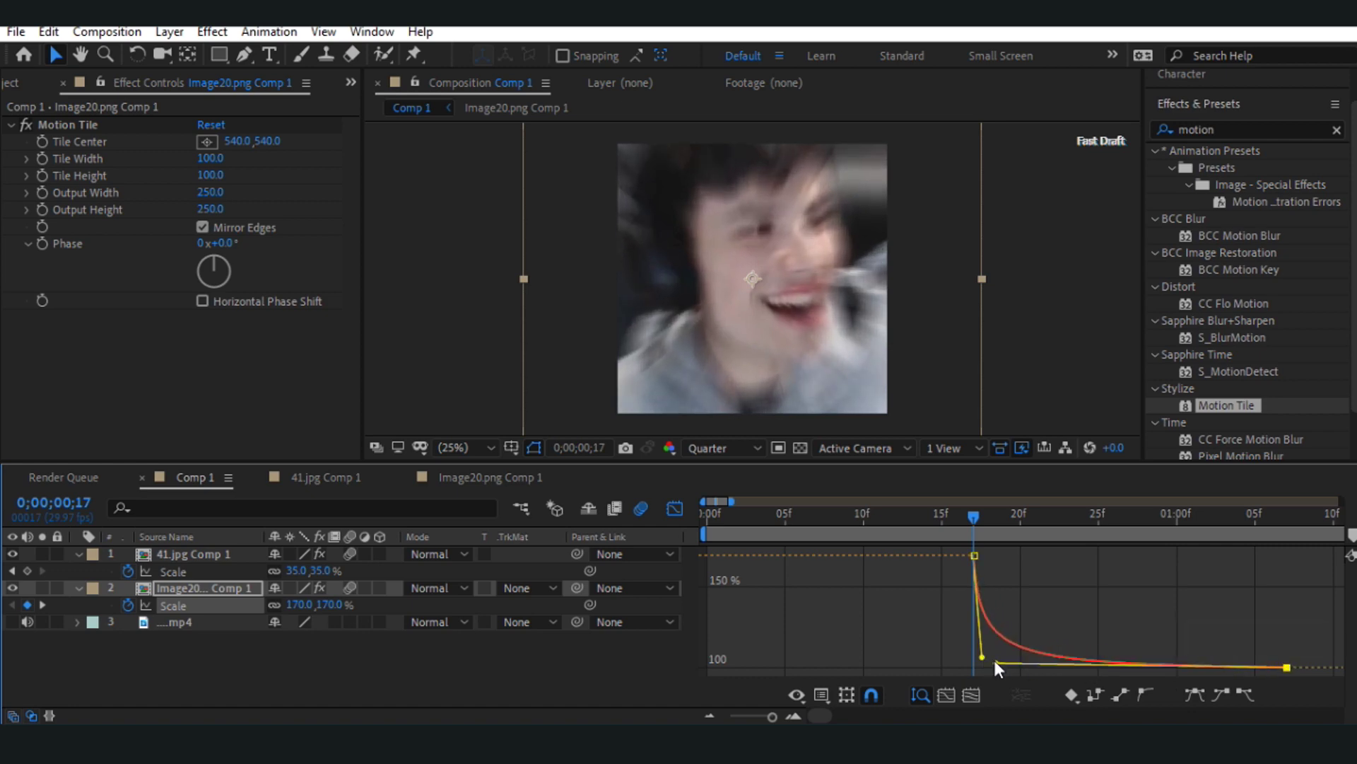
- Return to the layer bars and play the composition from the start to check the eased zooms
click(683, 508)
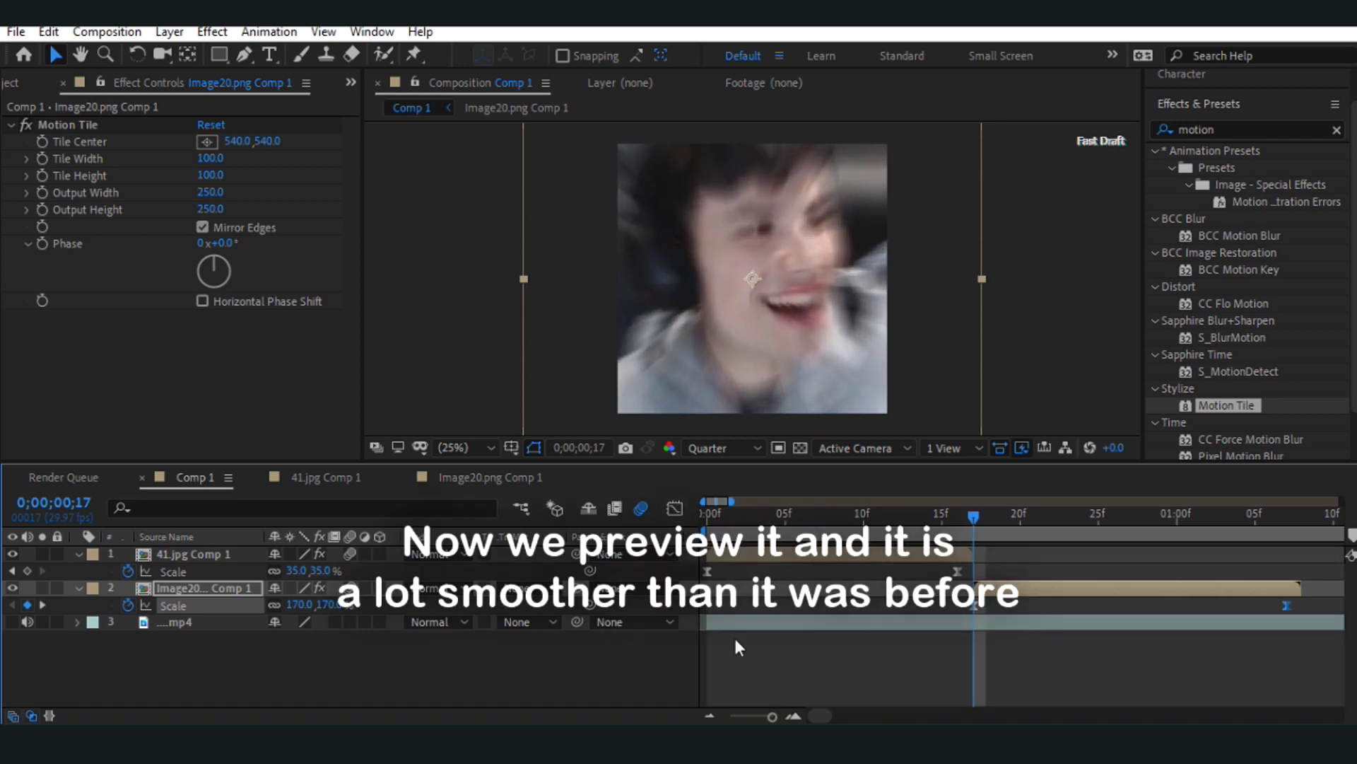
drag(729, 514, 698, 524)
key(space)
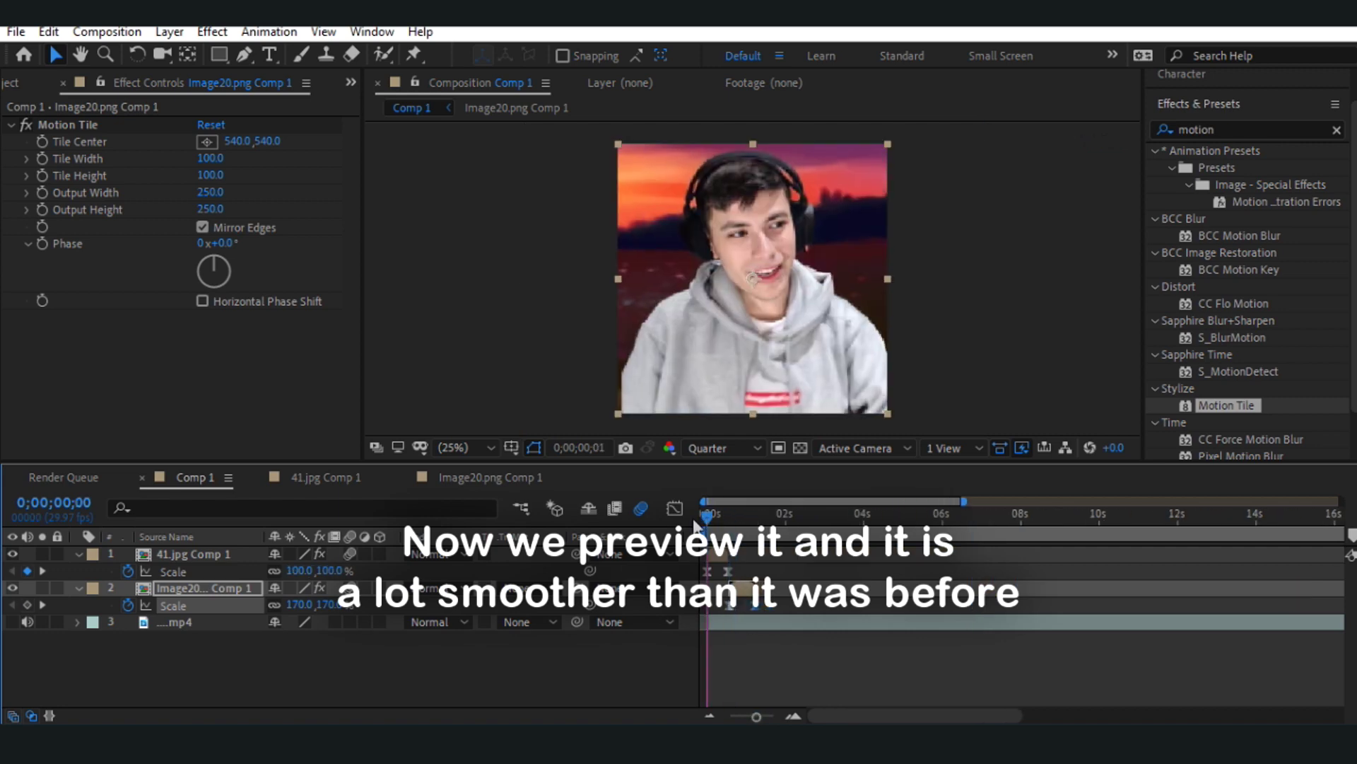
drag(705, 516, 717, 515)
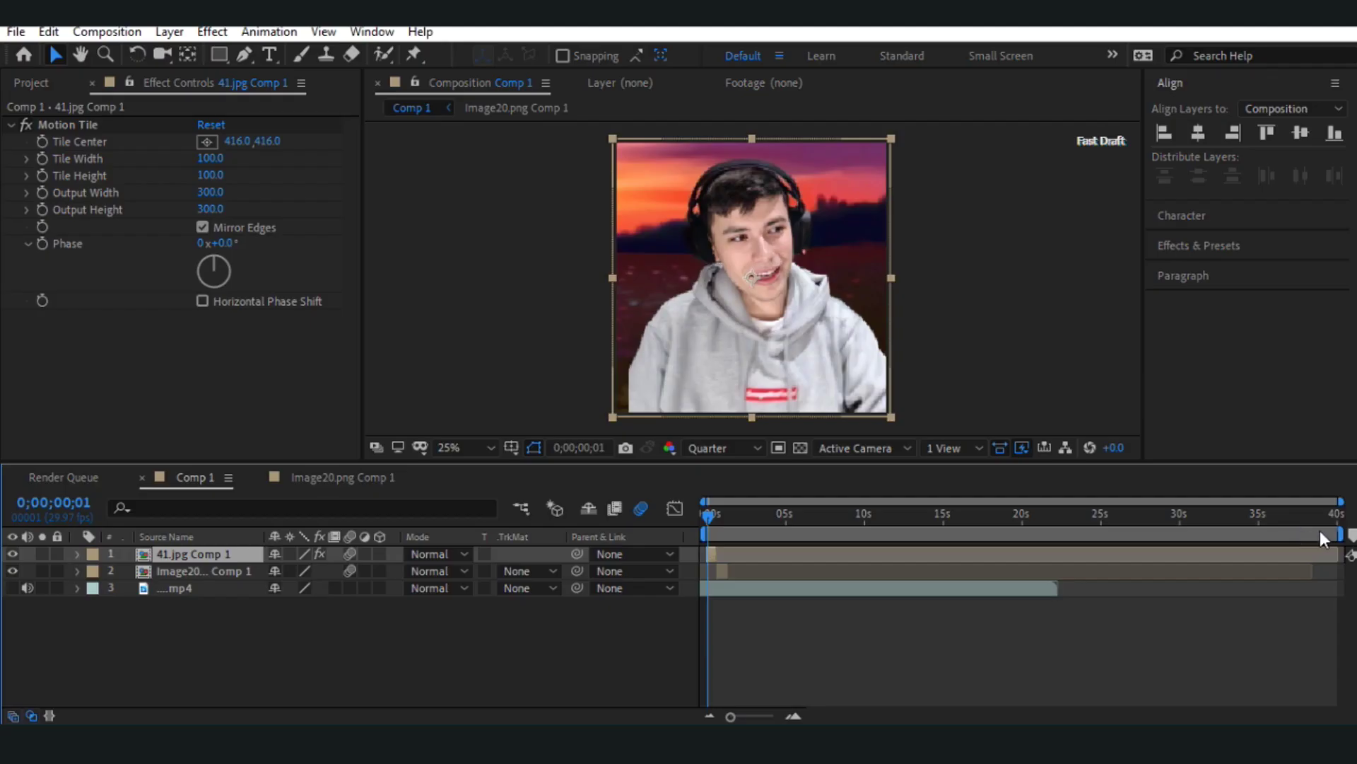
- Trim the work area to end near 1s10f and add Comp 1 to the Render Queue
drag(1341, 533, 728, 533)
drag(730, 716, 748, 716)
click(749, 637)
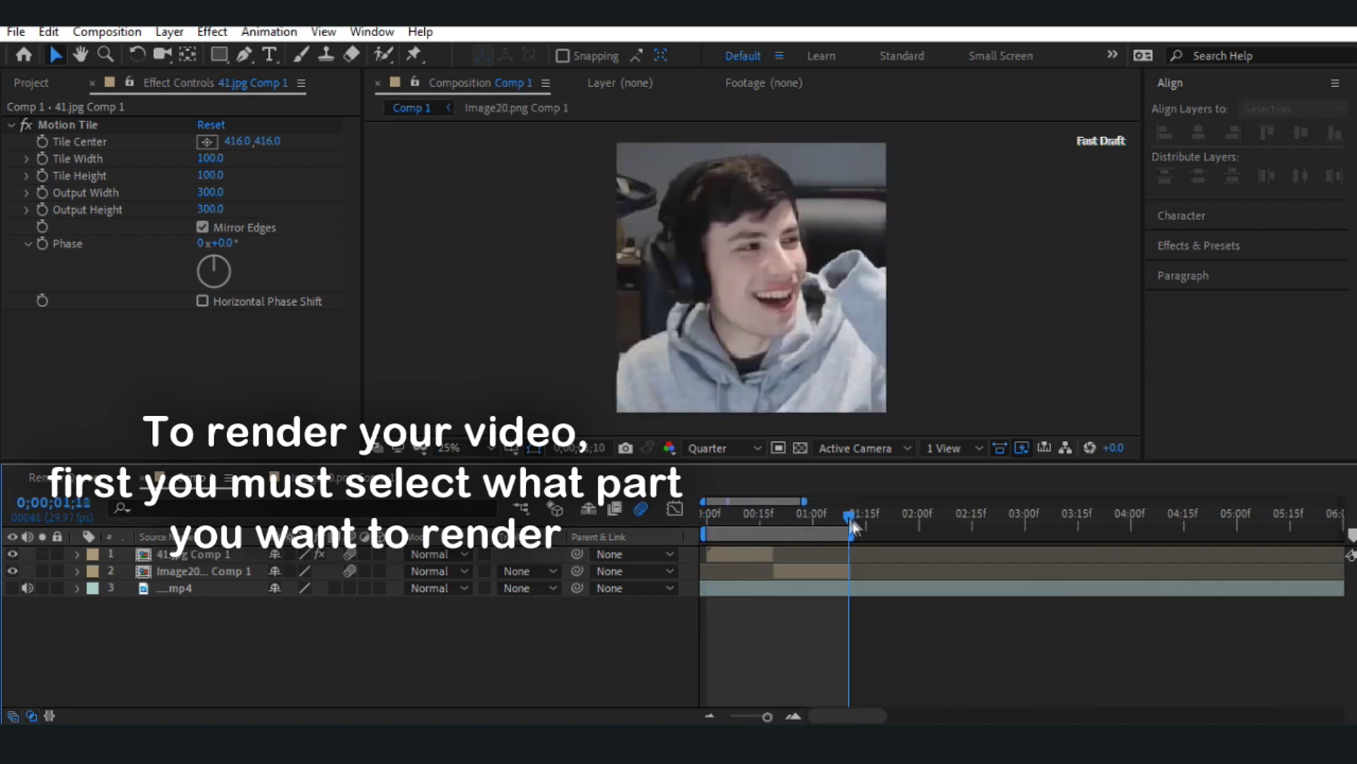
click(721, 516)
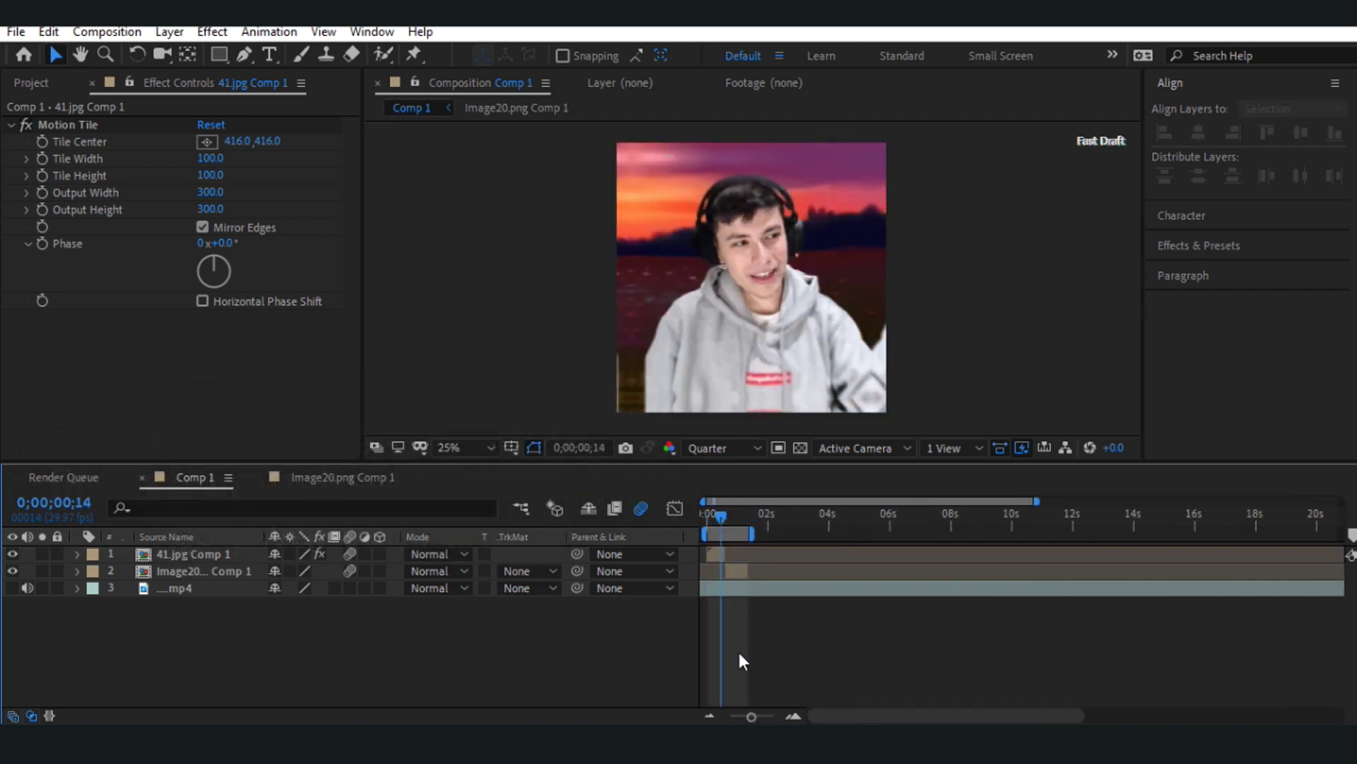
click(104, 33)
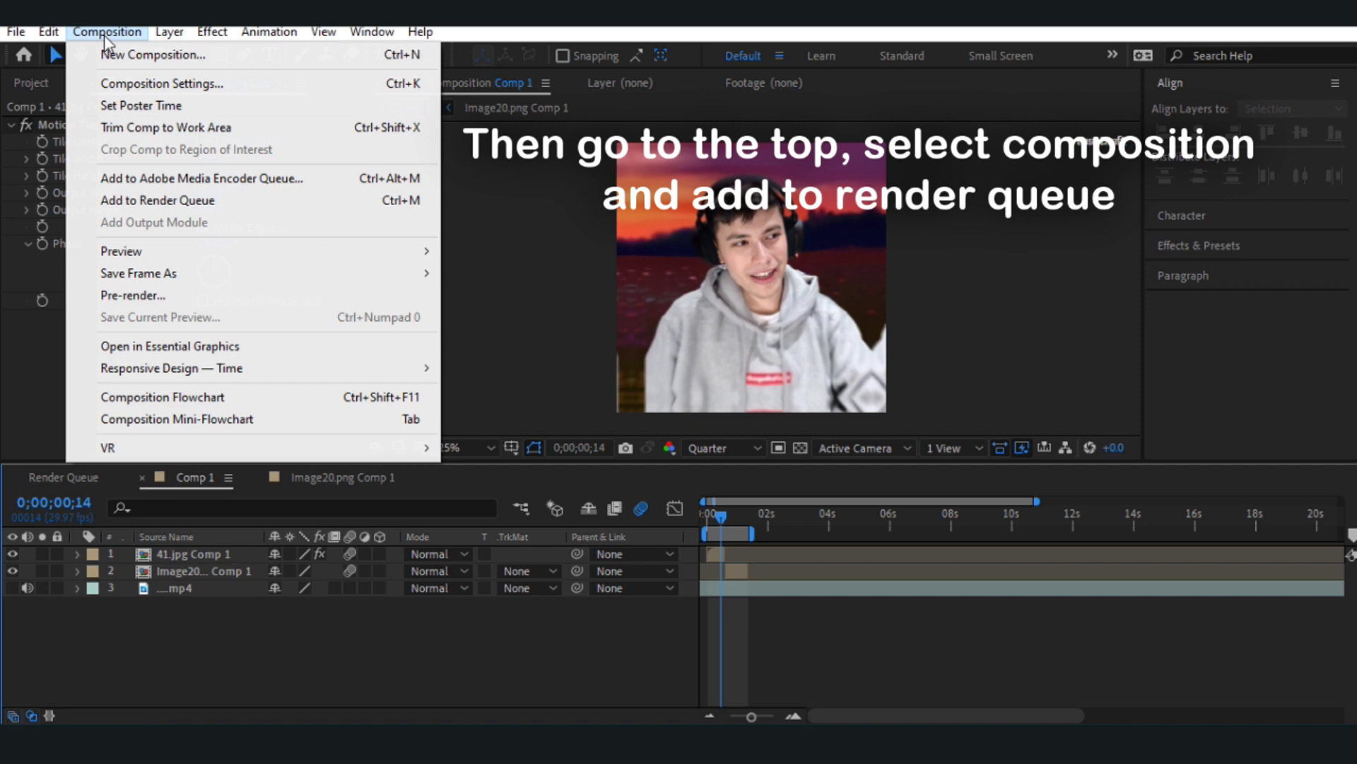
click(160, 201)
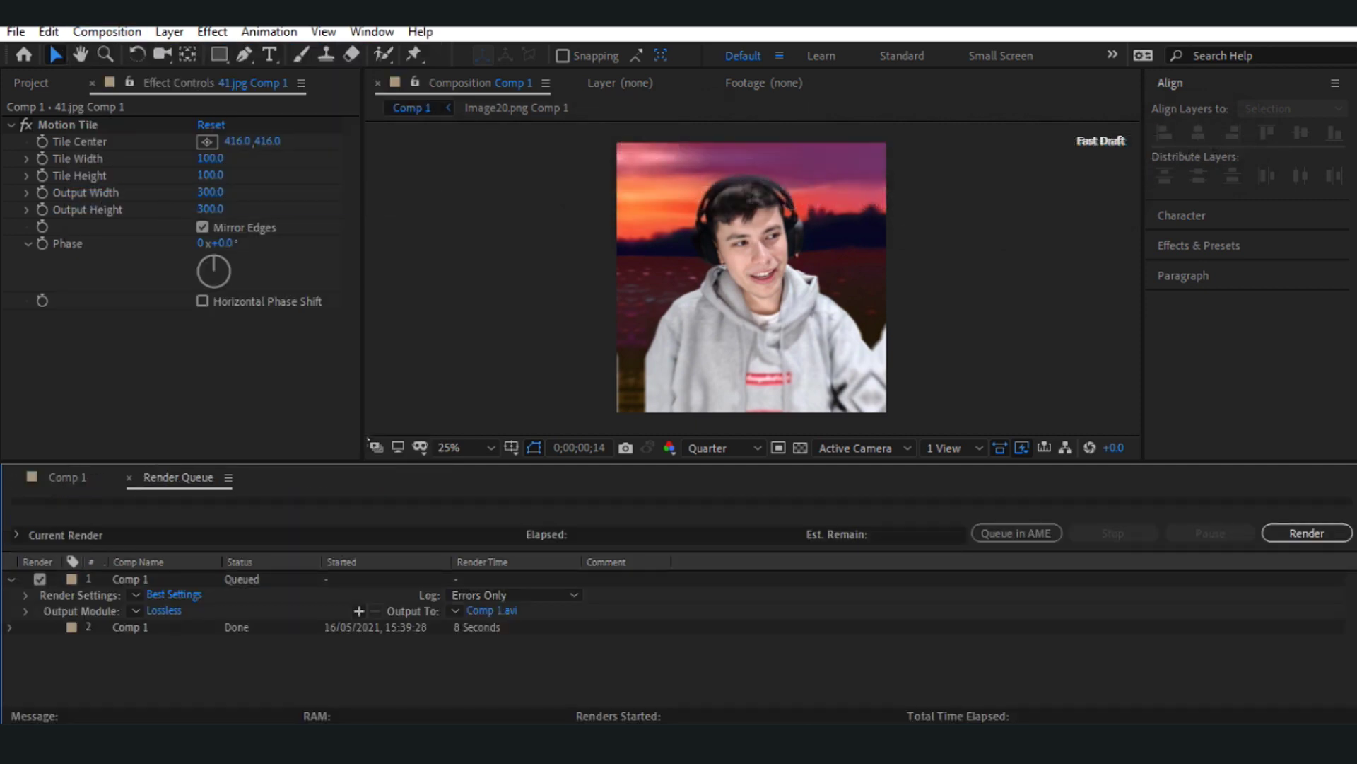
- Set Comp 1's output module format to QuickTime
click(158, 609)
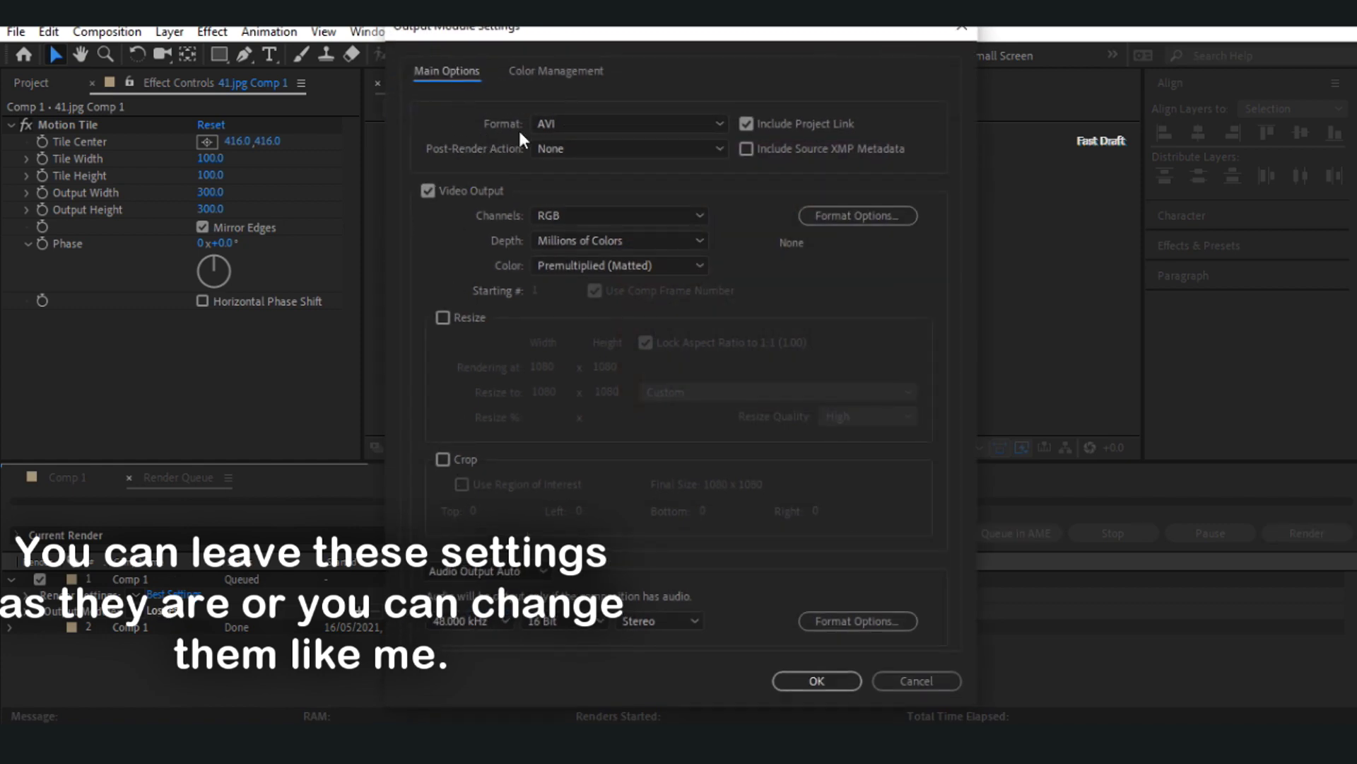
click(536, 120)
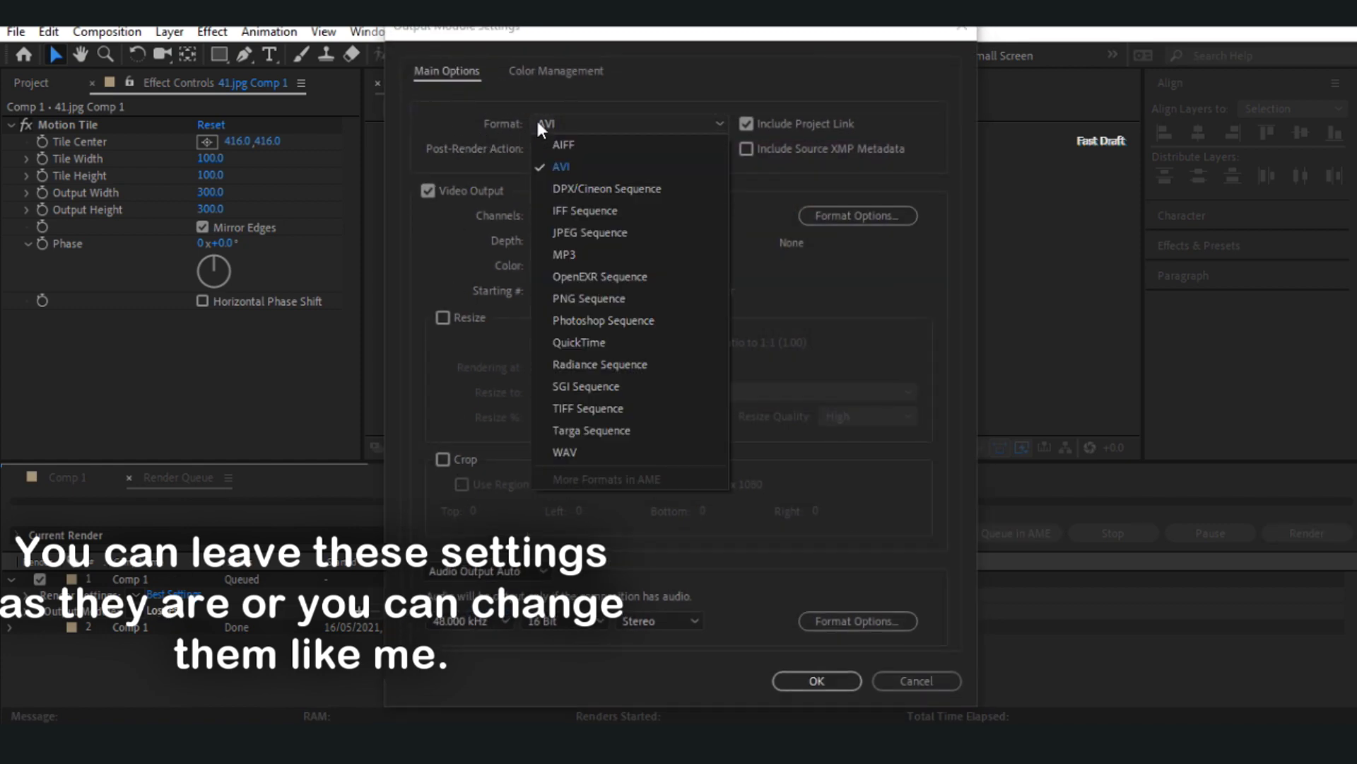
click(577, 343)
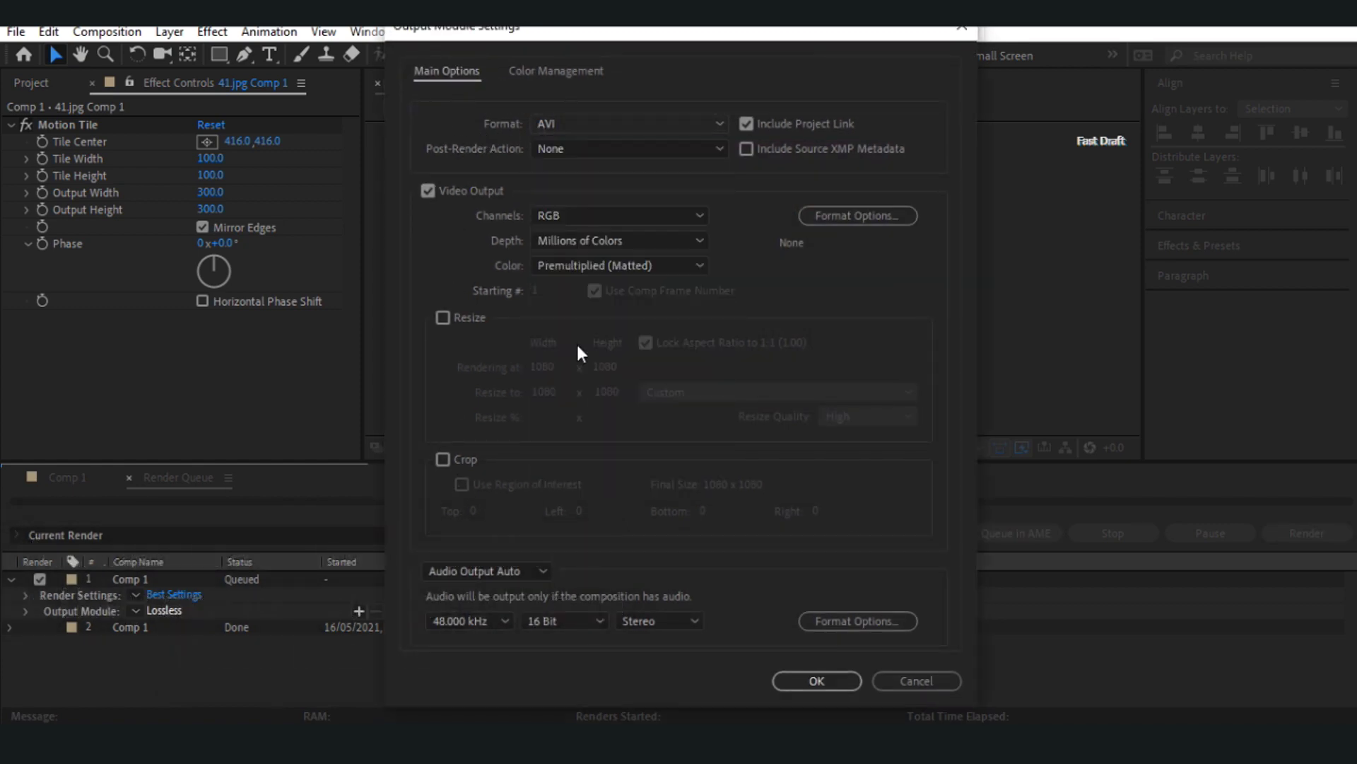
click(814, 683)
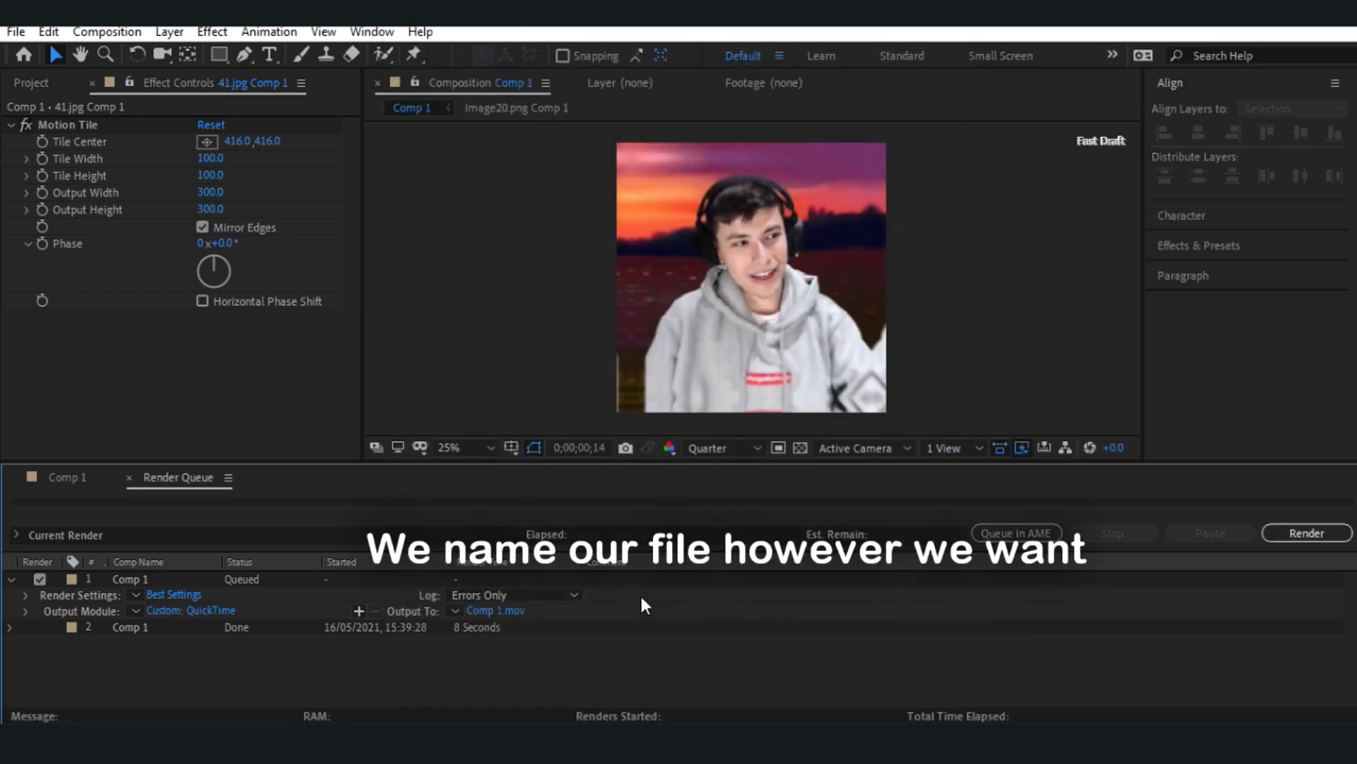
- Name the output movie file george.mov
click(514, 609)
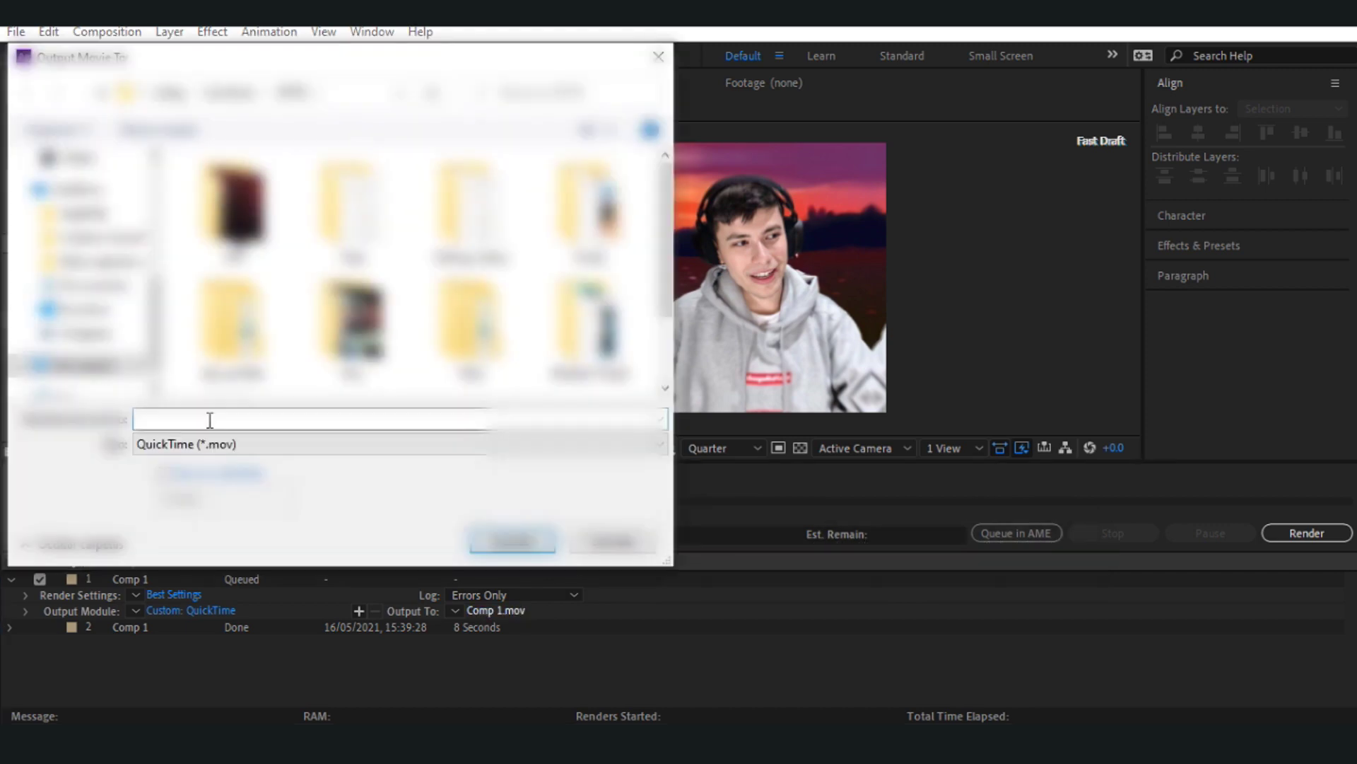
text(george)
key(Return)
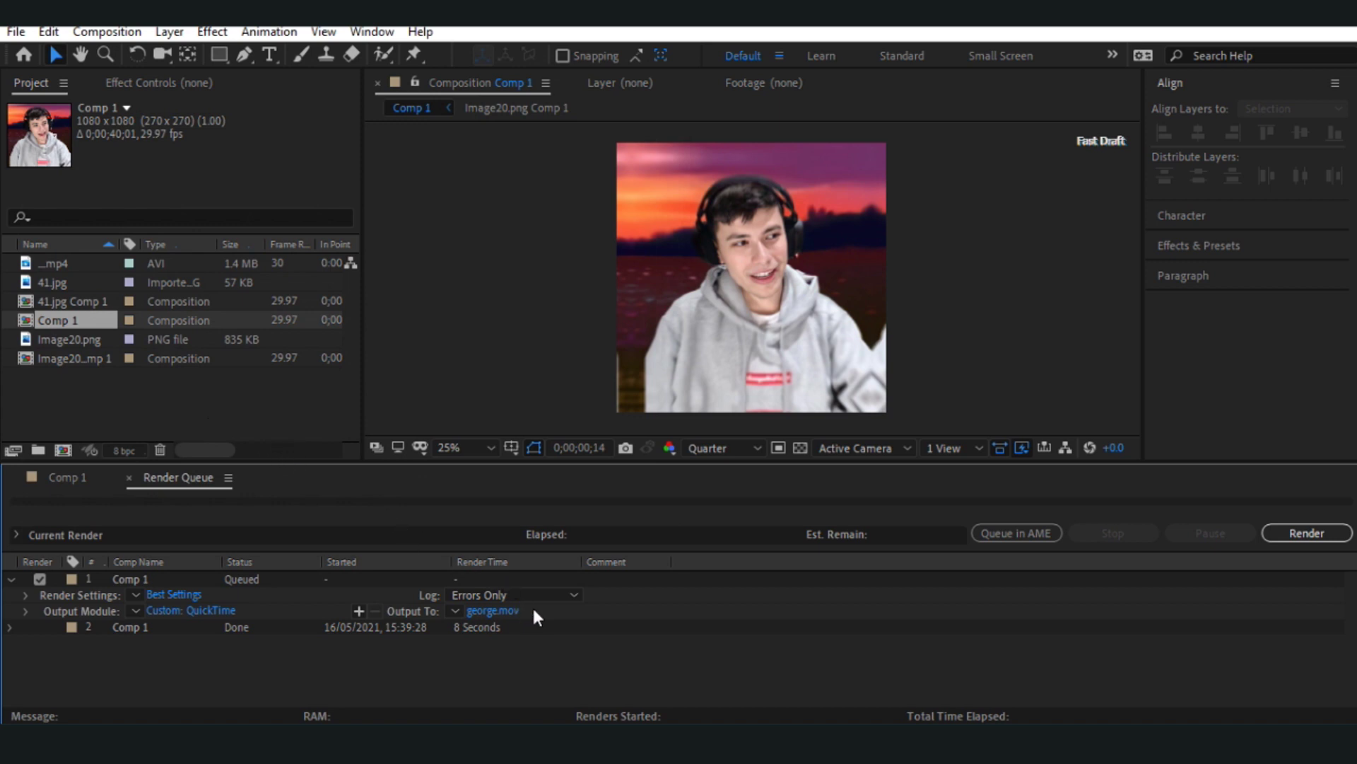
- Start rendering Comp 1 to george.mov from the Render Queue
click(1278, 537)
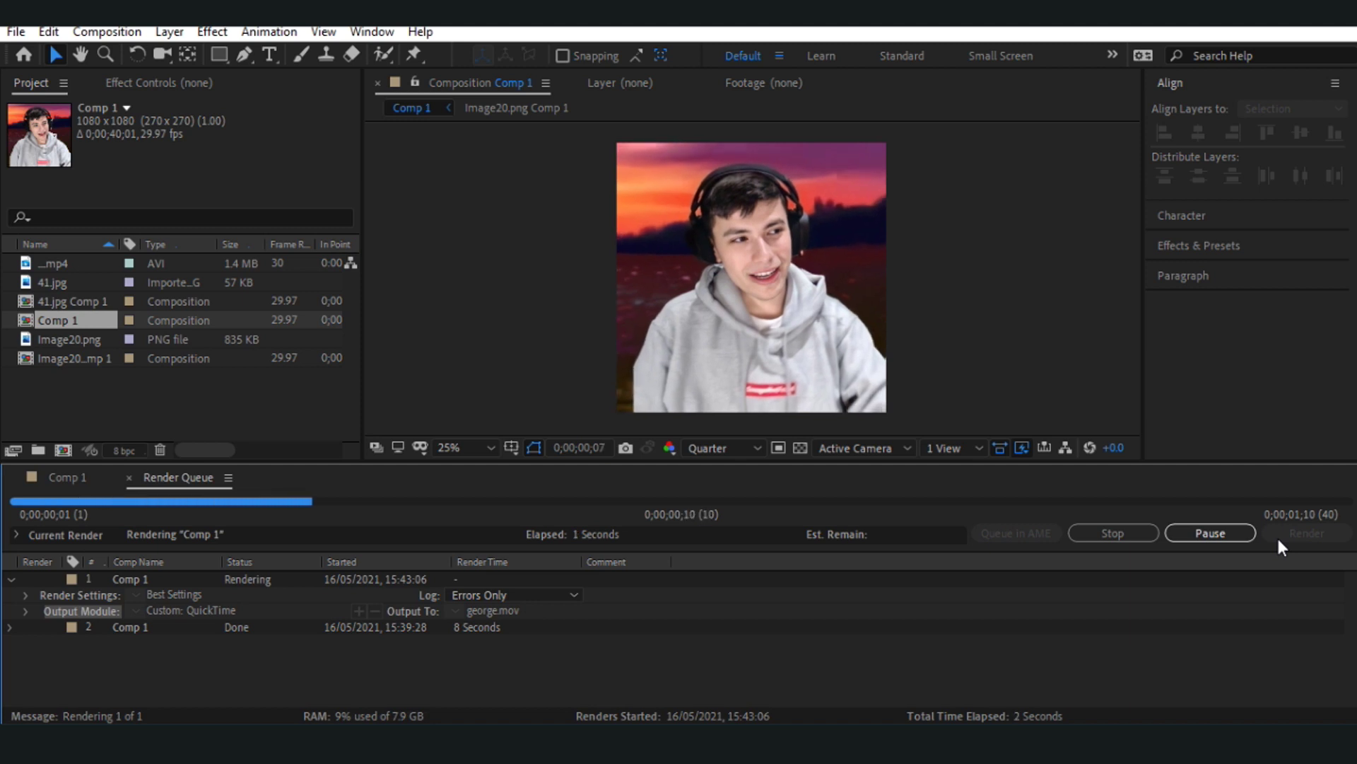